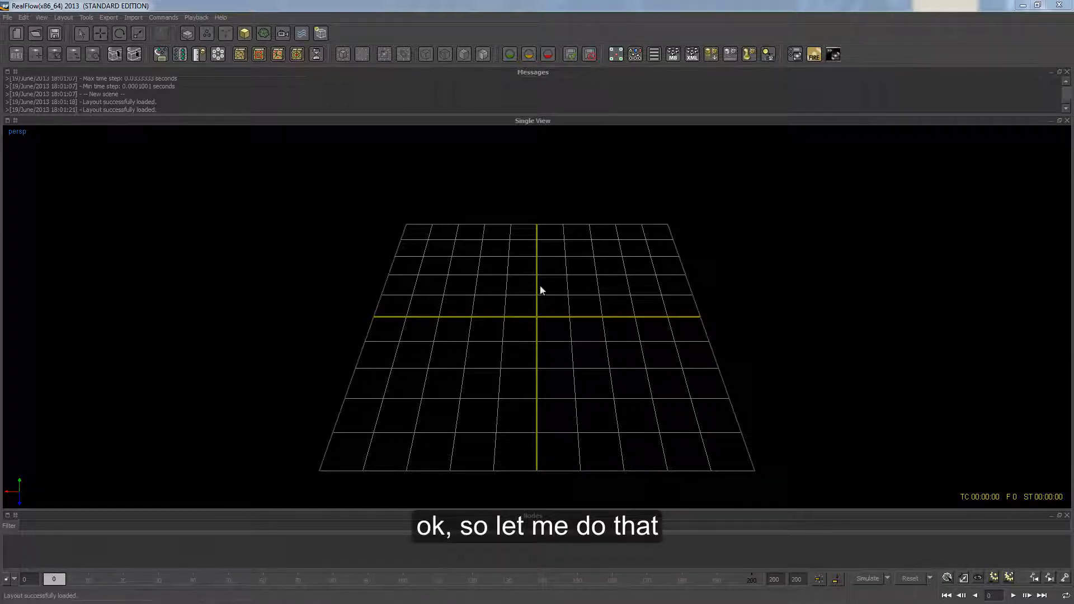
Split the single view vertically, turn one half into a Batch Graph panel and widen it to most of the workspace
click(19, 129)
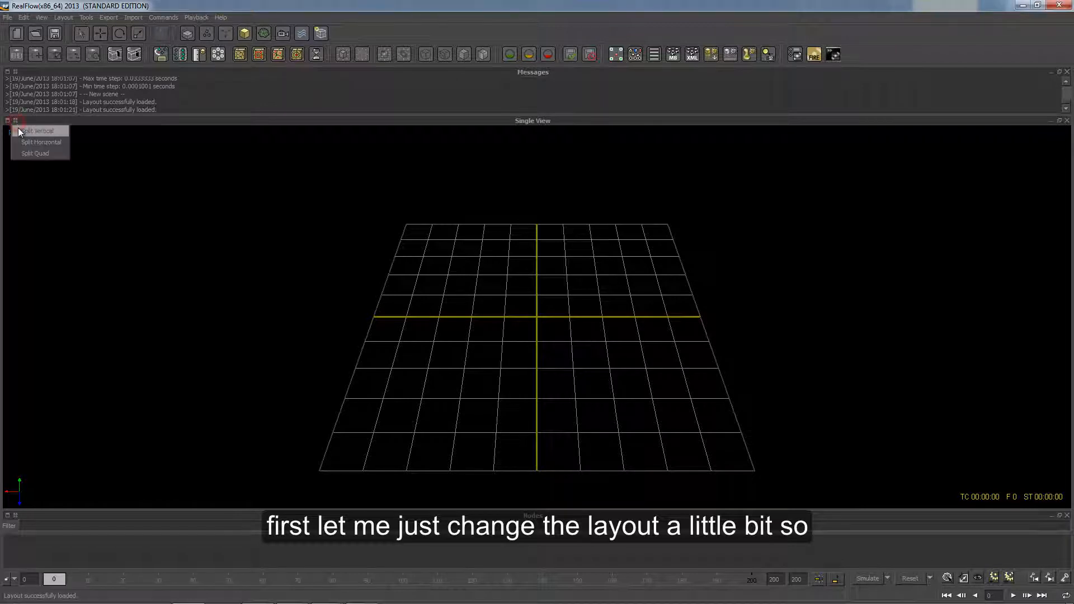
click(28, 131)
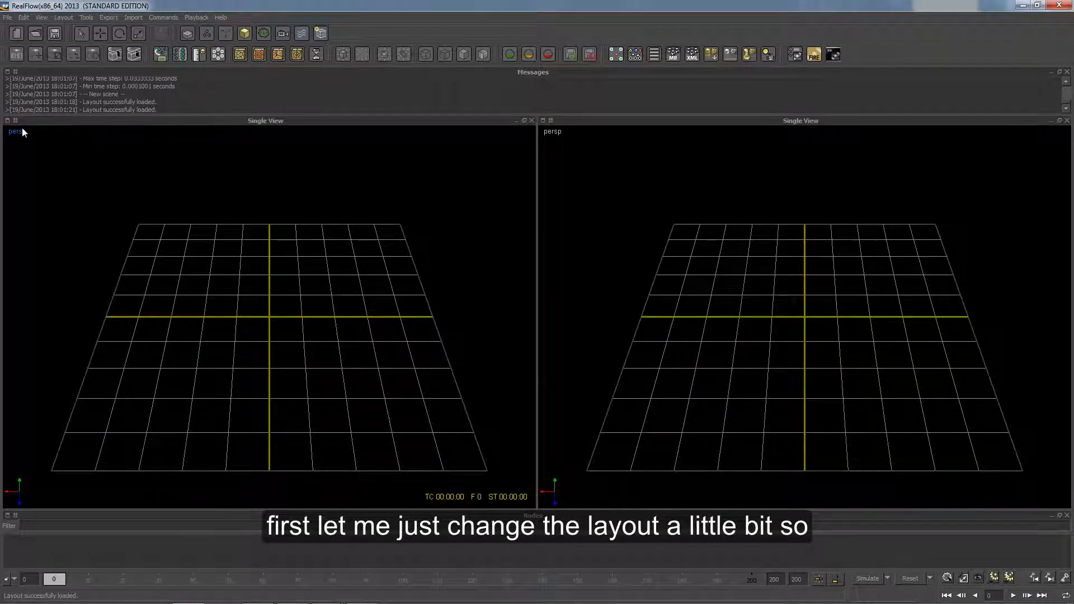
click(7, 121)
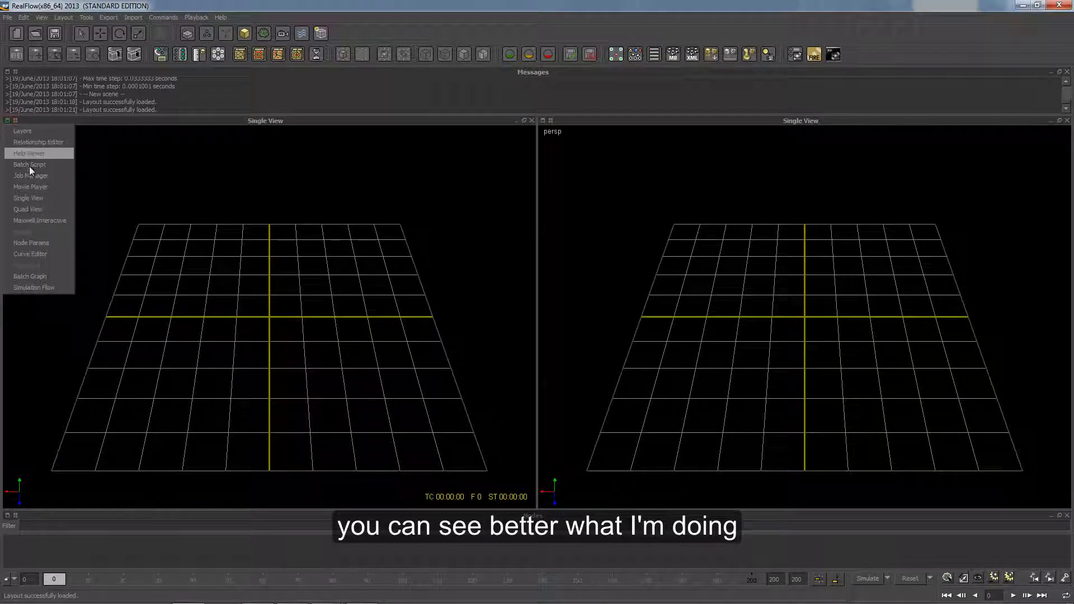
click(55, 278)
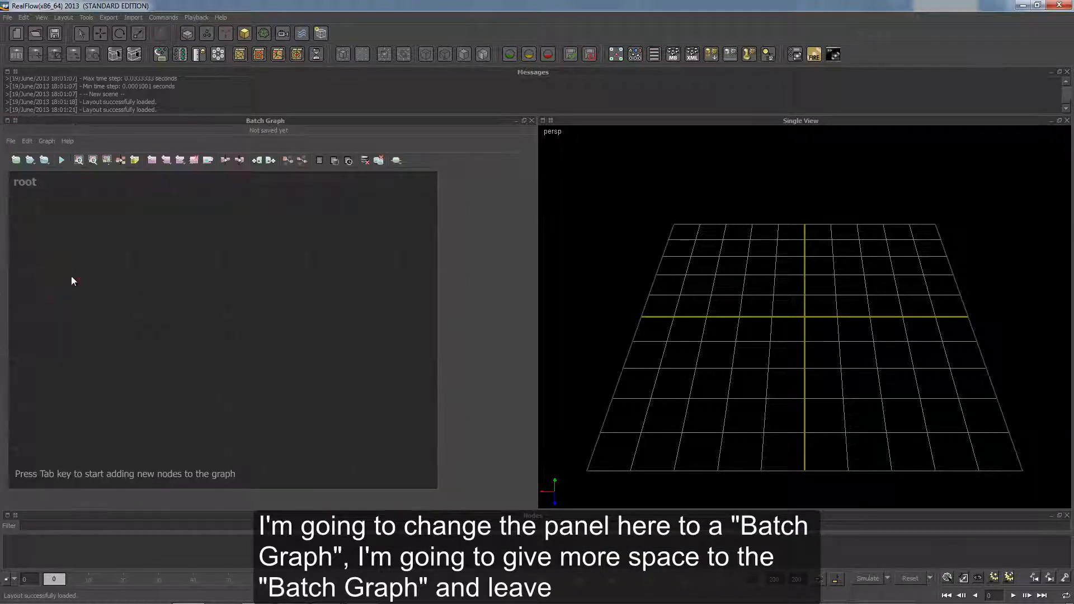
drag(536, 236, 868, 271)
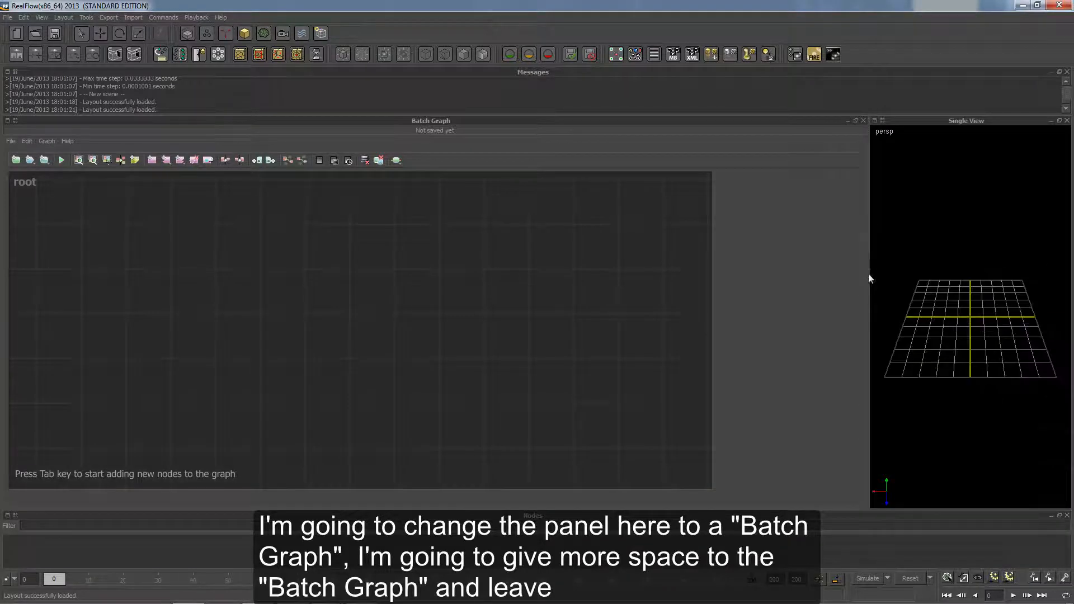
Create a cube in the scene and frame it closely in the perspective view
scroll(937, 303, up, 2)
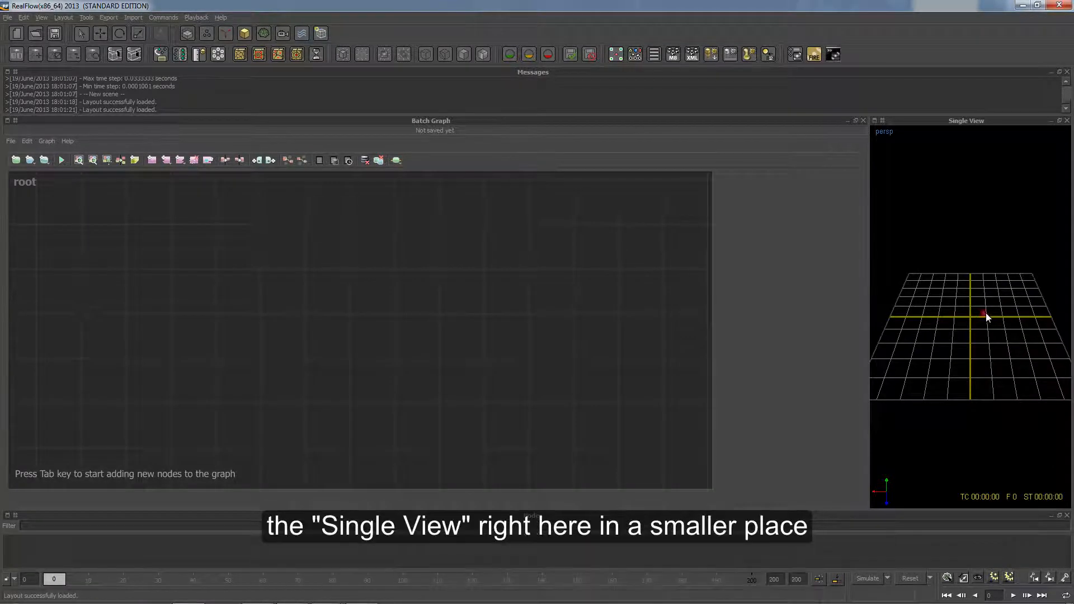
alt+drag(983, 313, 1012, 333)
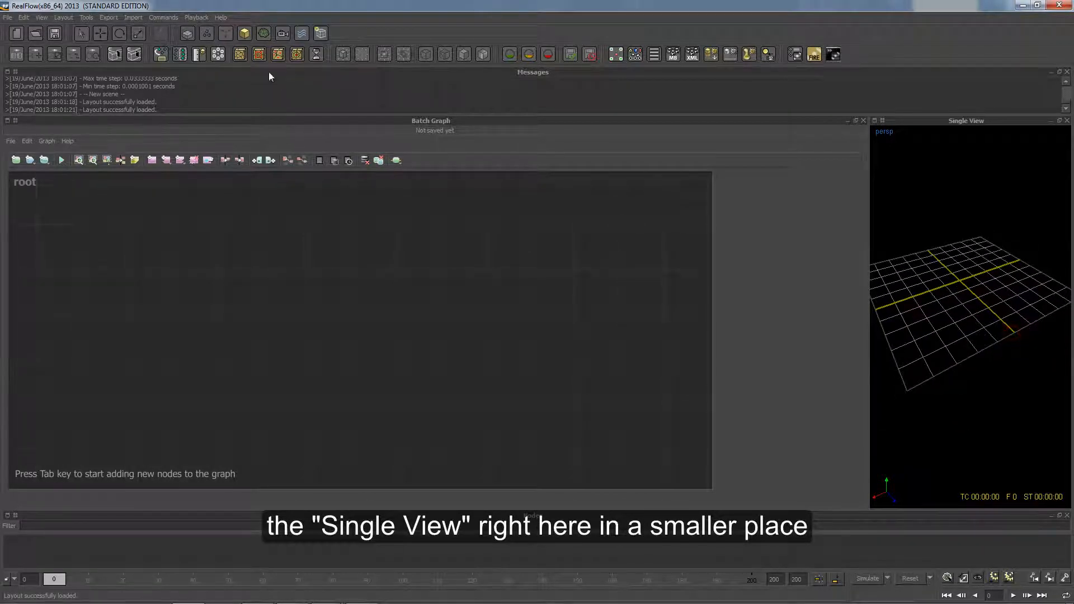
click(244, 33)
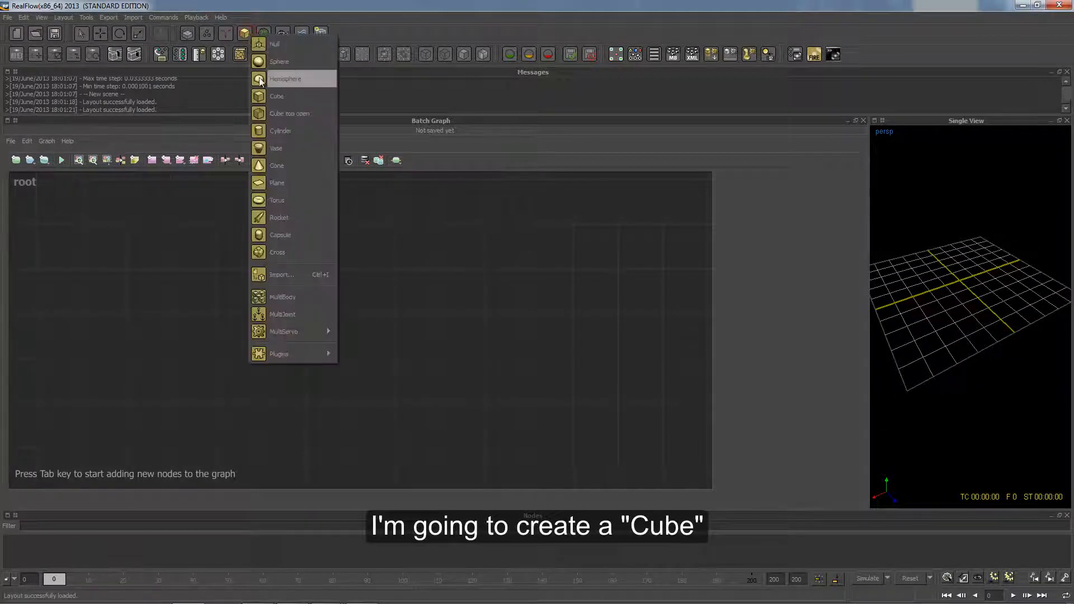
click(274, 96)
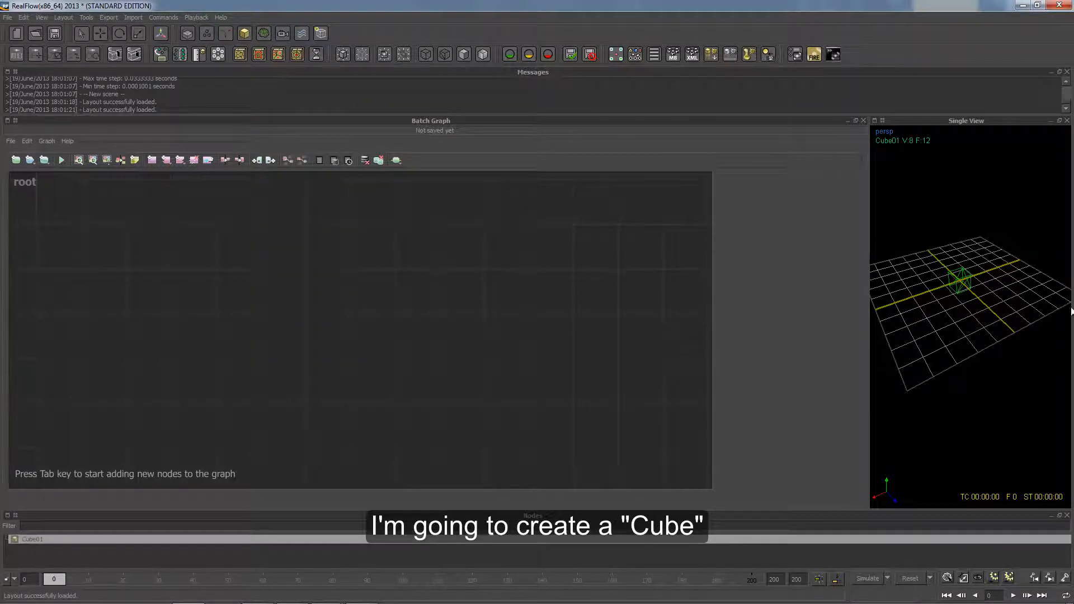
scroll(953, 291, up, 5)
alt+middle_drag(993, 331, 1000, 357)
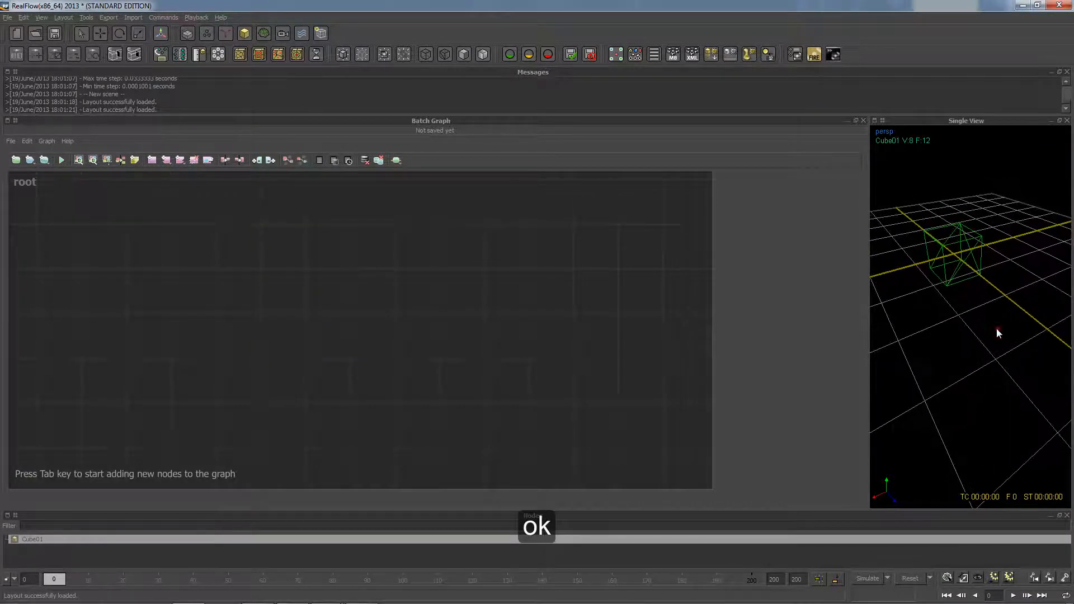
alt+drag(996, 328, 1018, 330)
alt+middle_drag(968, 378, 986, 420)
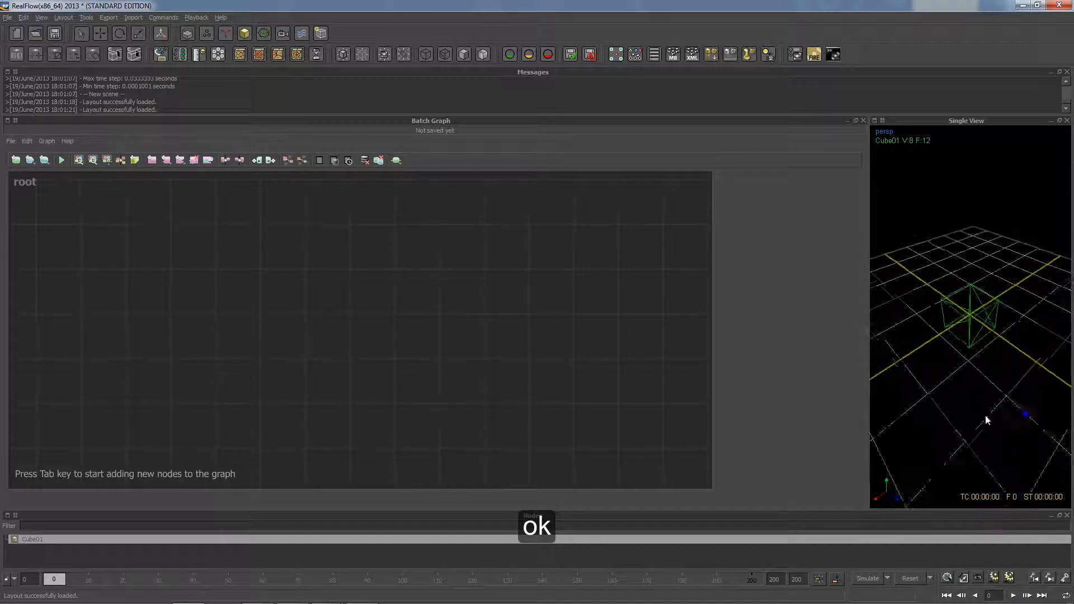
alt+right_drag(986, 419, 970, 363)
alt+drag(970, 362, 970, 353)
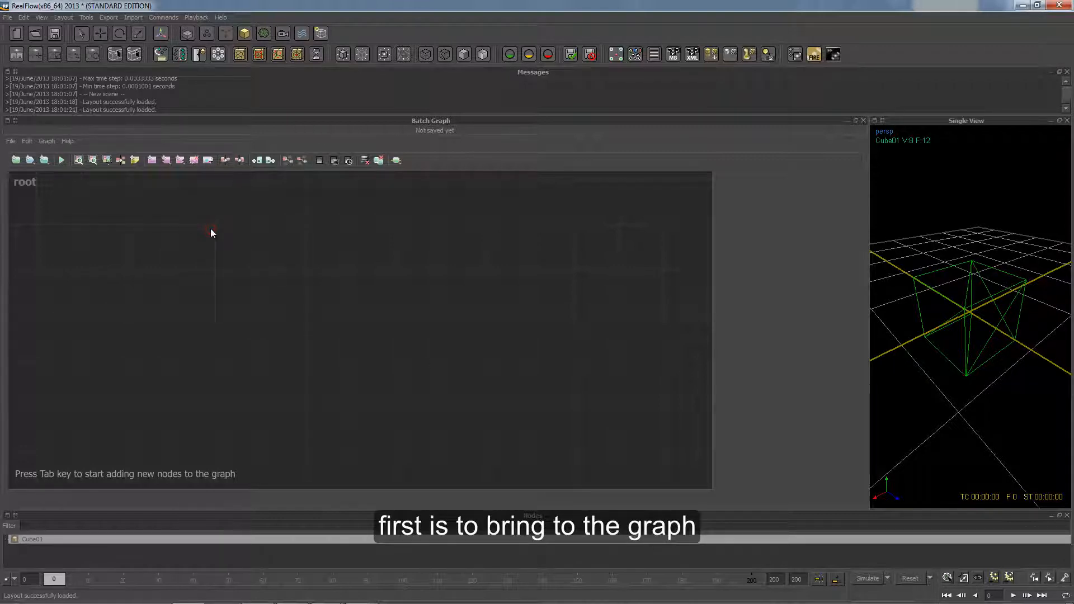
Add a GetObject node to the empty batch graph
key(Tab)
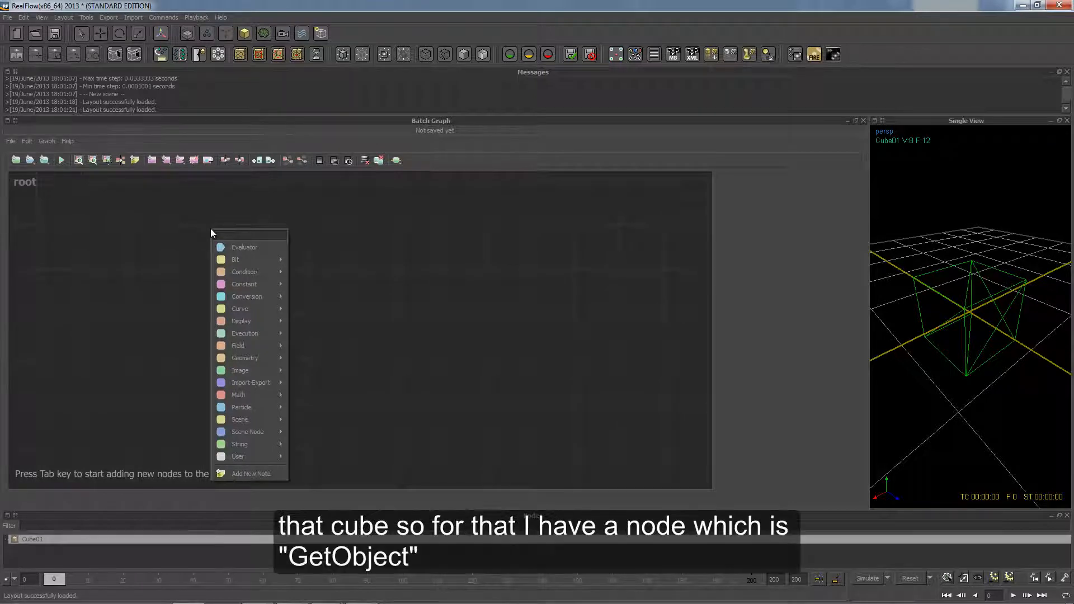
text(GET)
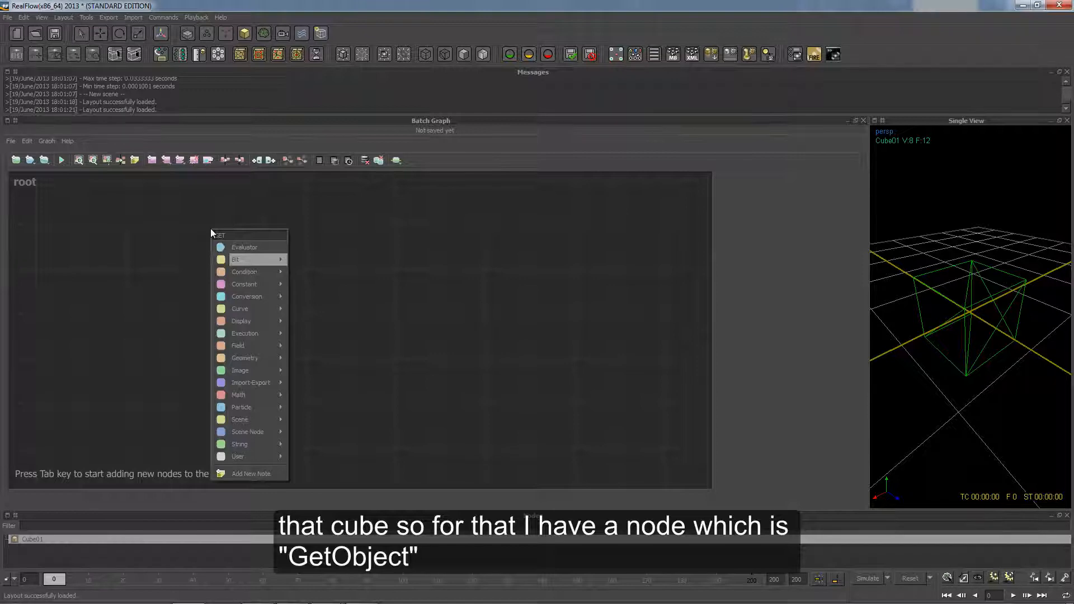
key(BackSpace)
key(BackSpace)
key(BackSpace)
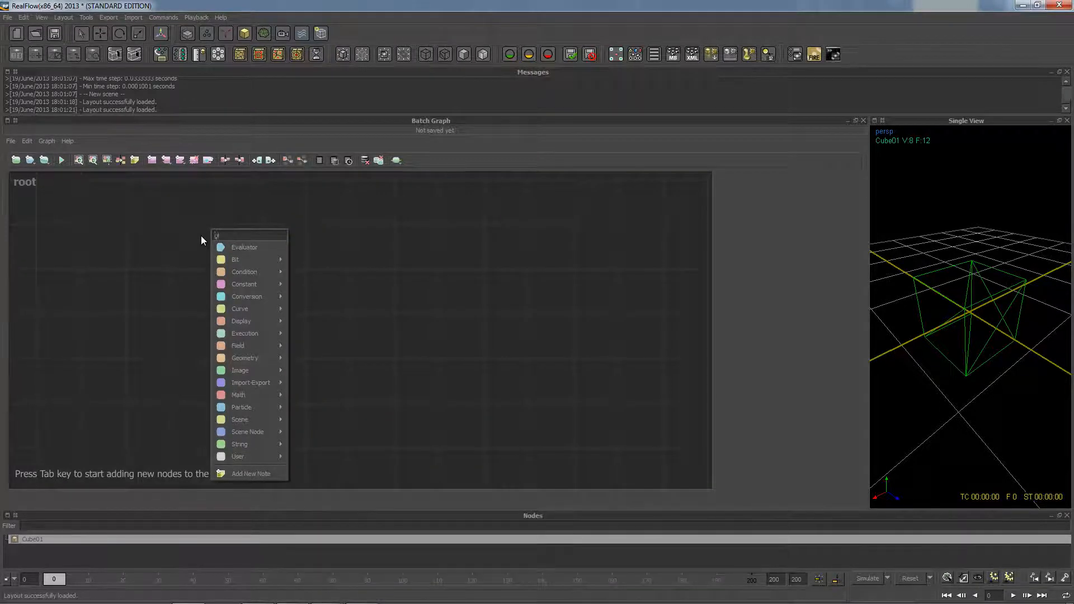
text(get ob)
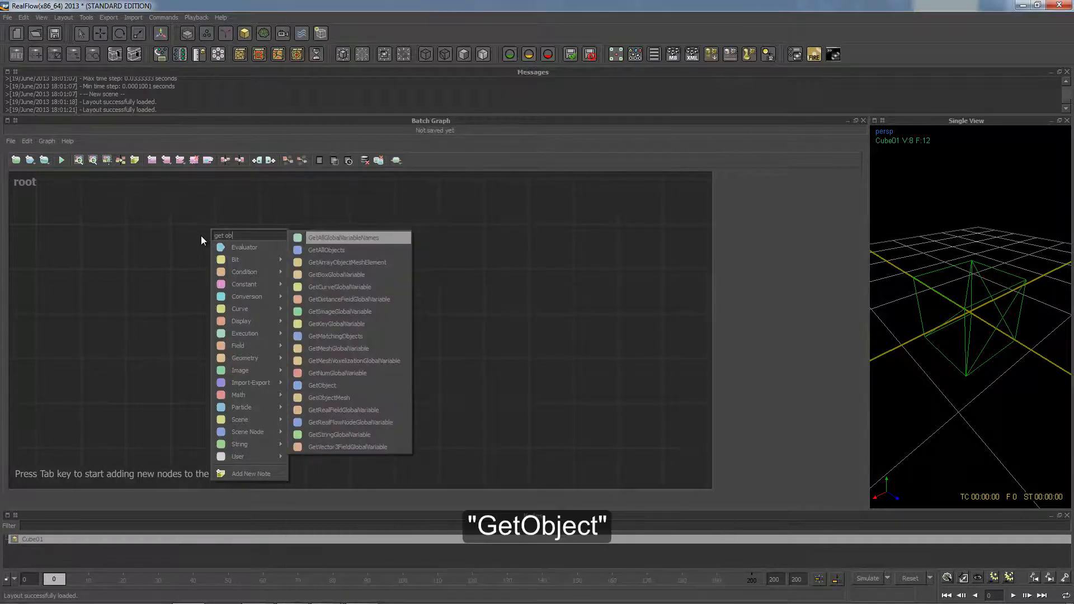
key(Down)
key(Down)
key(Down)
key(Down)
key(Down)
key(Down)
key(Down)
key(Down)
key(Down)
key(Down)
key(Down)
key(Down)
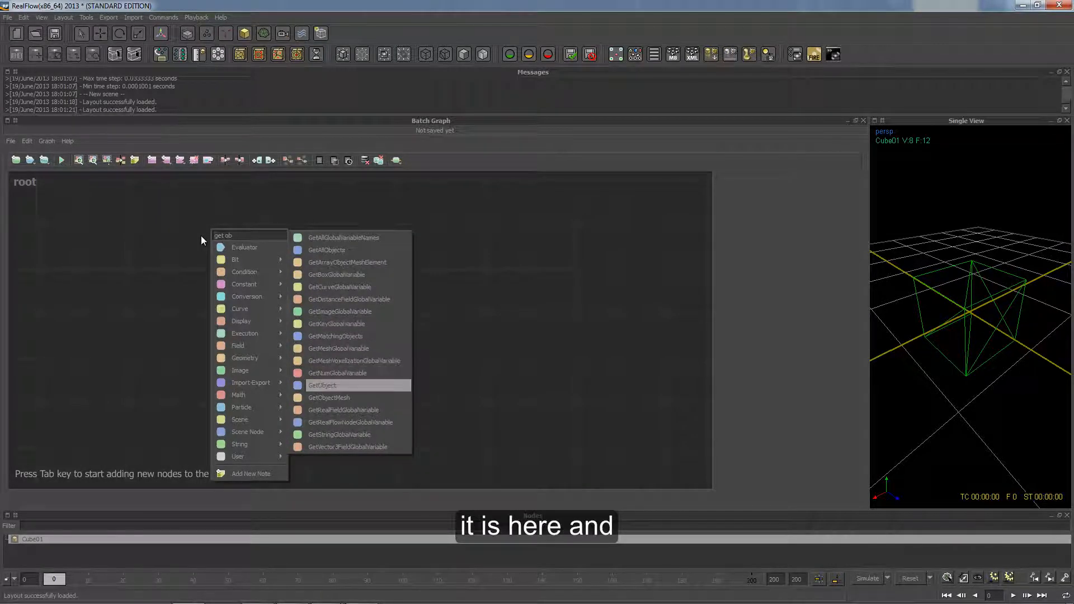
key(Return)
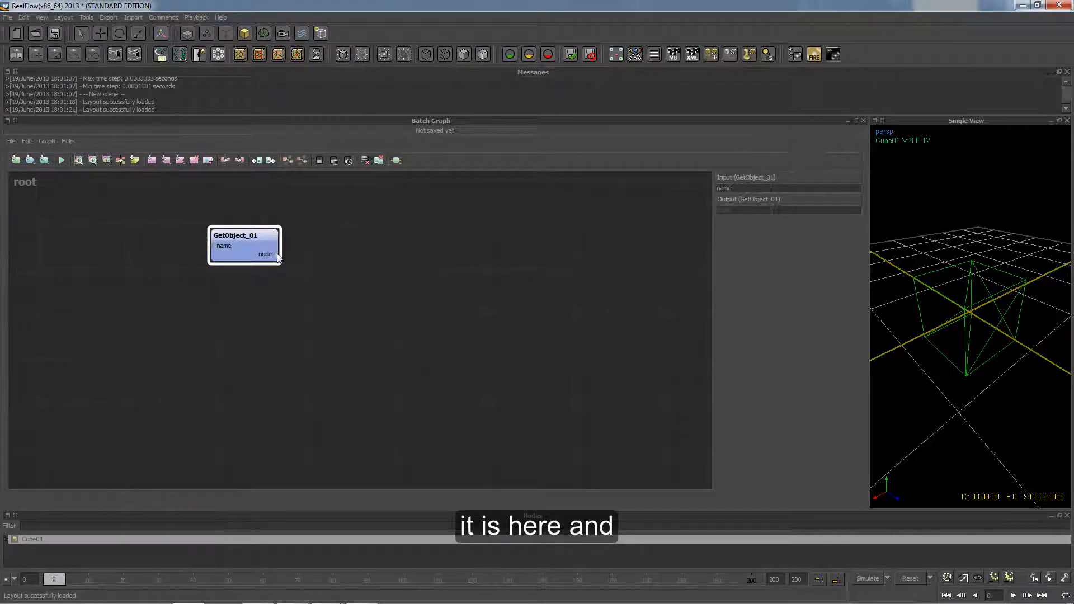
Set the GetObject node's name input to Cube01
click(798, 188)
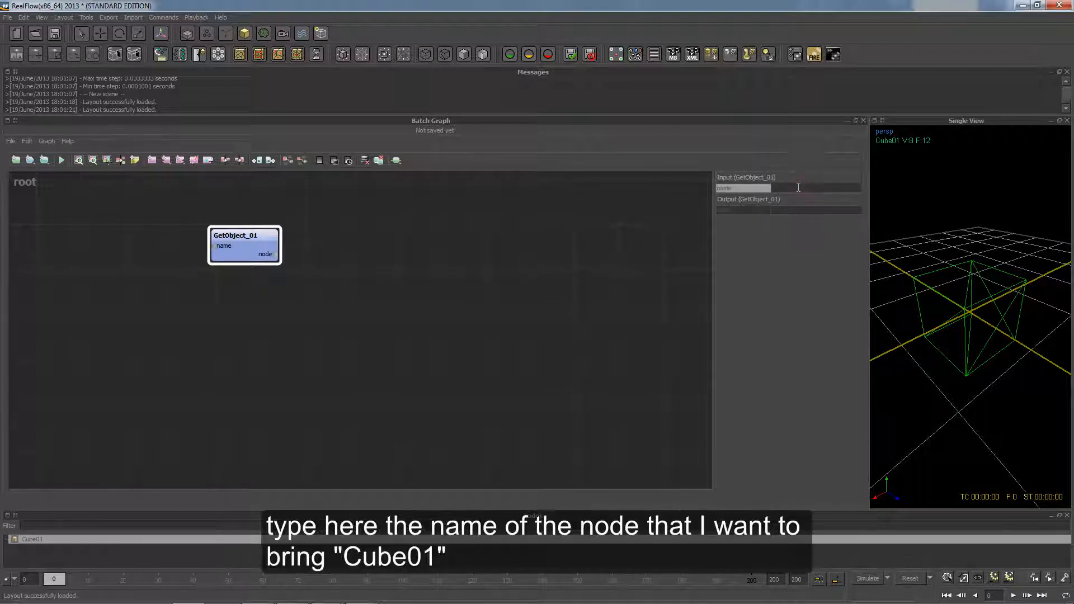
text(Cuve01)
key(BackSpace)
key(BackSpace)
key(BackSpace)
key(BackSpace)
text(be01)
key(Return)
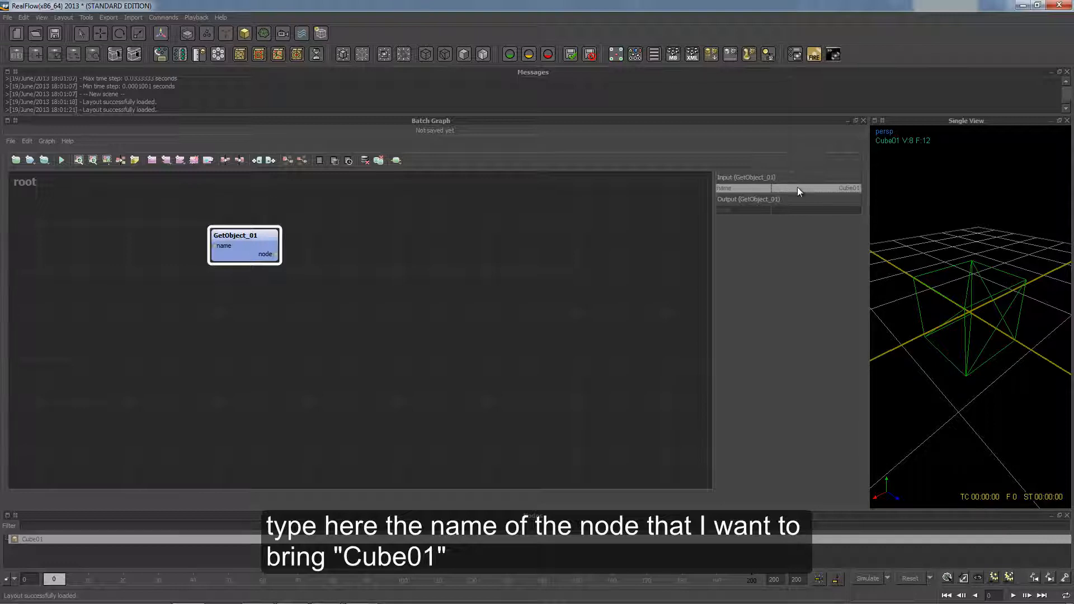
Move the GetObject node to the upper-left area of the graph, leaving room for more nodes
drag(233, 245, 205, 236)
scroll(226, 230, up, 1)
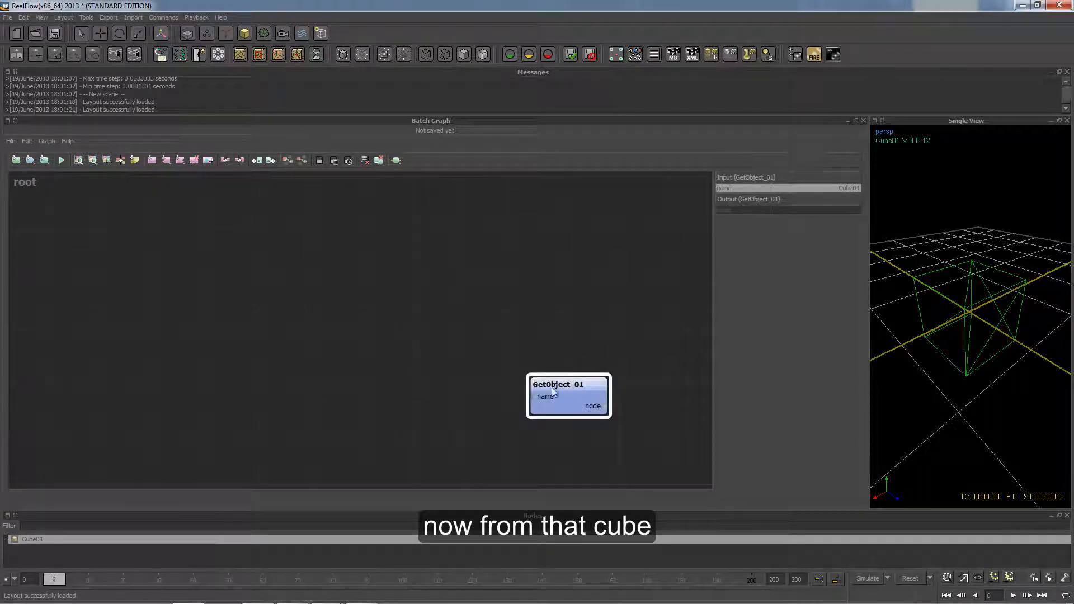
drag(556, 391, 196, 240)
scroll(347, 238, up, 1)
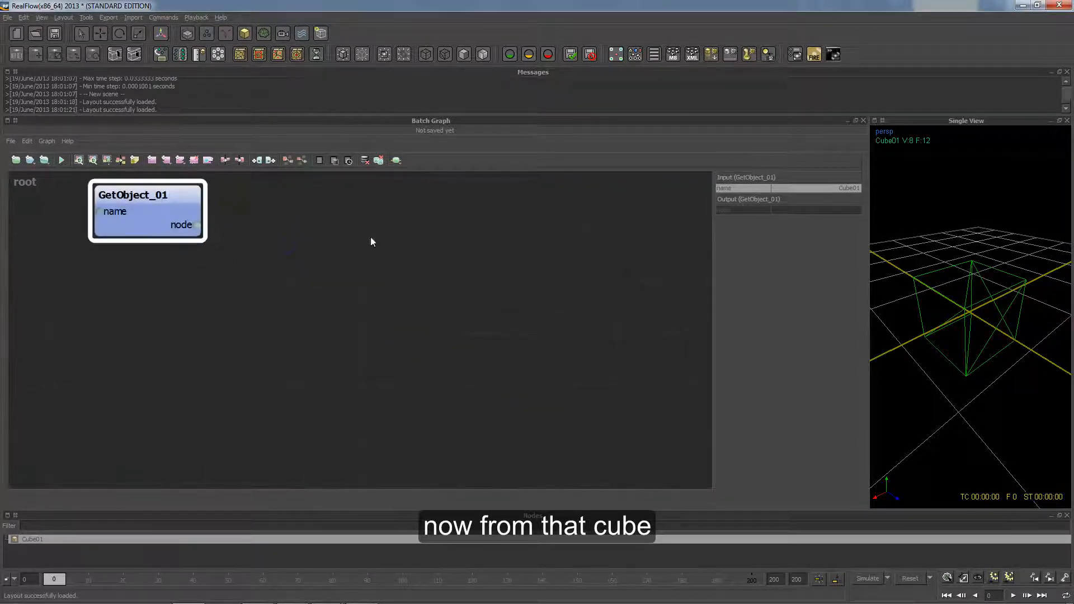
Add a GetObjectMesh node and connect GetObject's node output to its node input
right_click(304, 270)
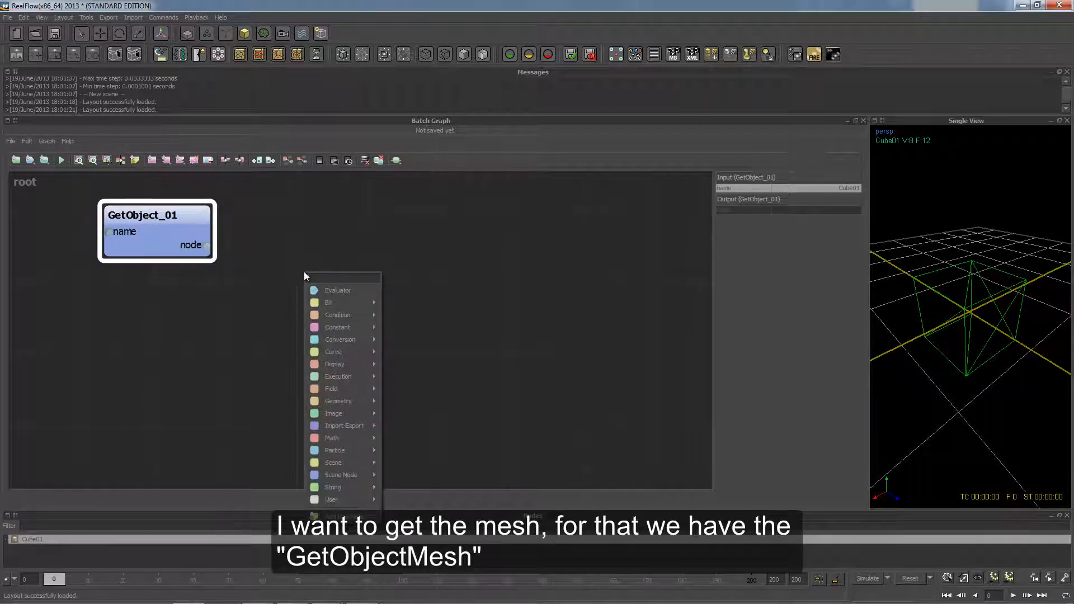
text(getobject)
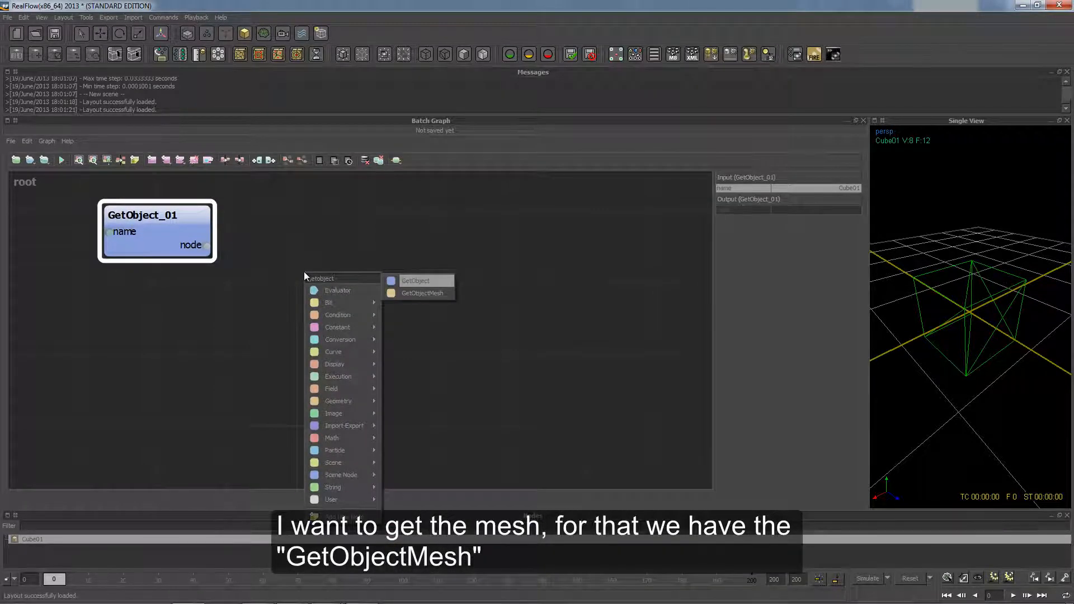
key(Down)
key(Return)
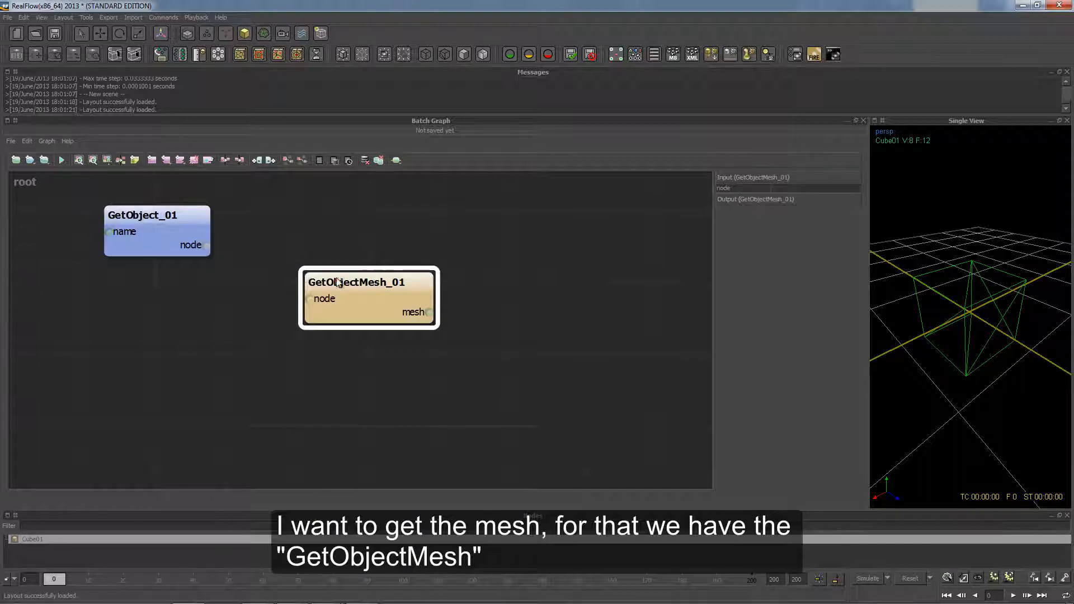
drag(206, 246, 334, 280)
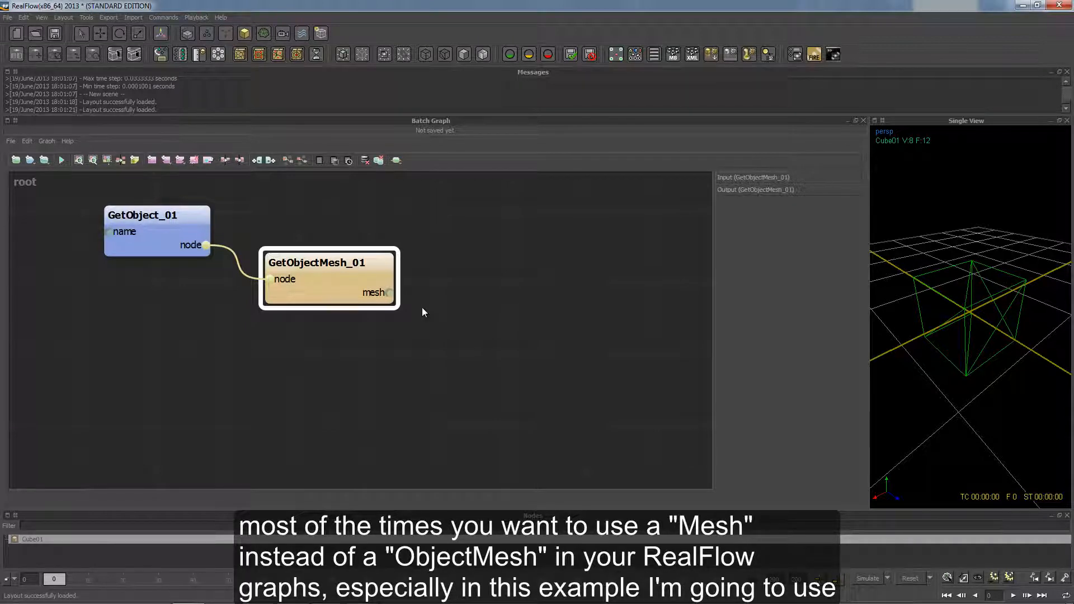
Check the data type of GetObjectMesh's mesh output and add a MeshTessellate node to the right of that node
right_click(391, 294)
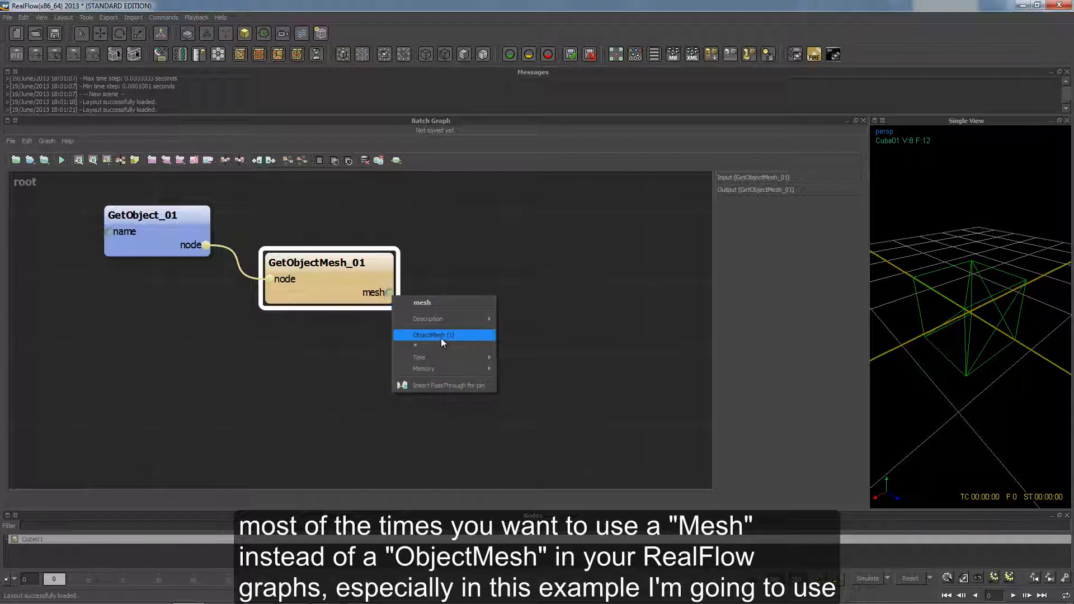
click(523, 268)
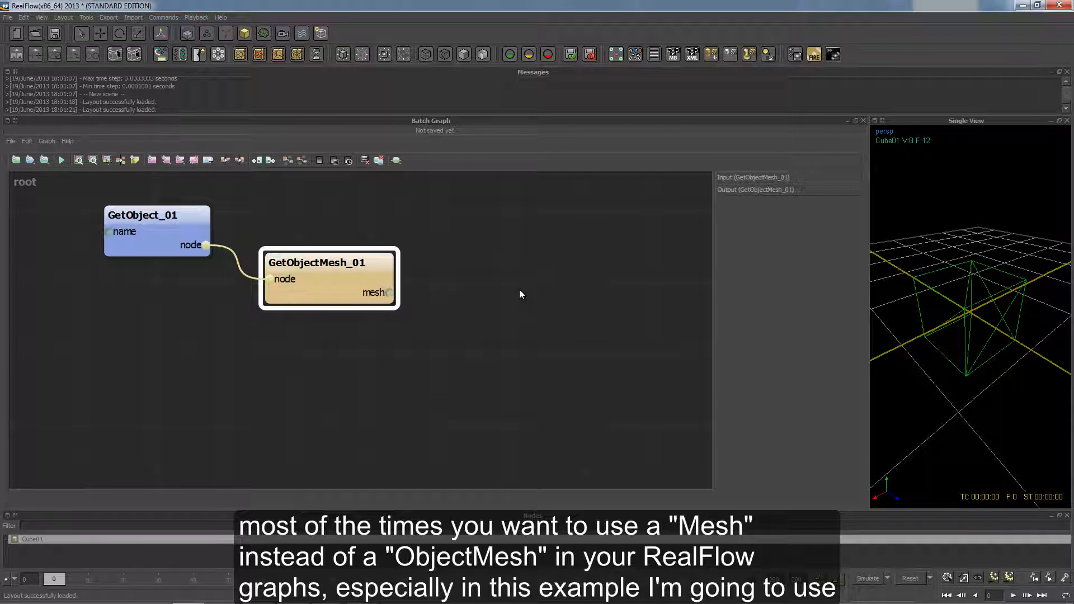
click(519, 292)
key(e)
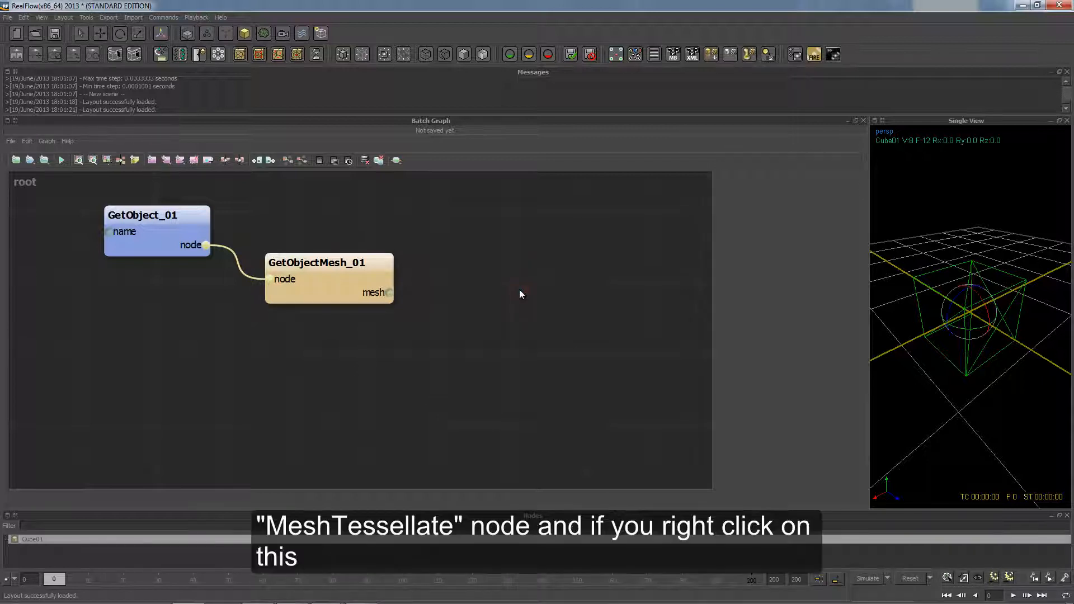
click(523, 289)
right_click(539, 288)
text(MESHTE)
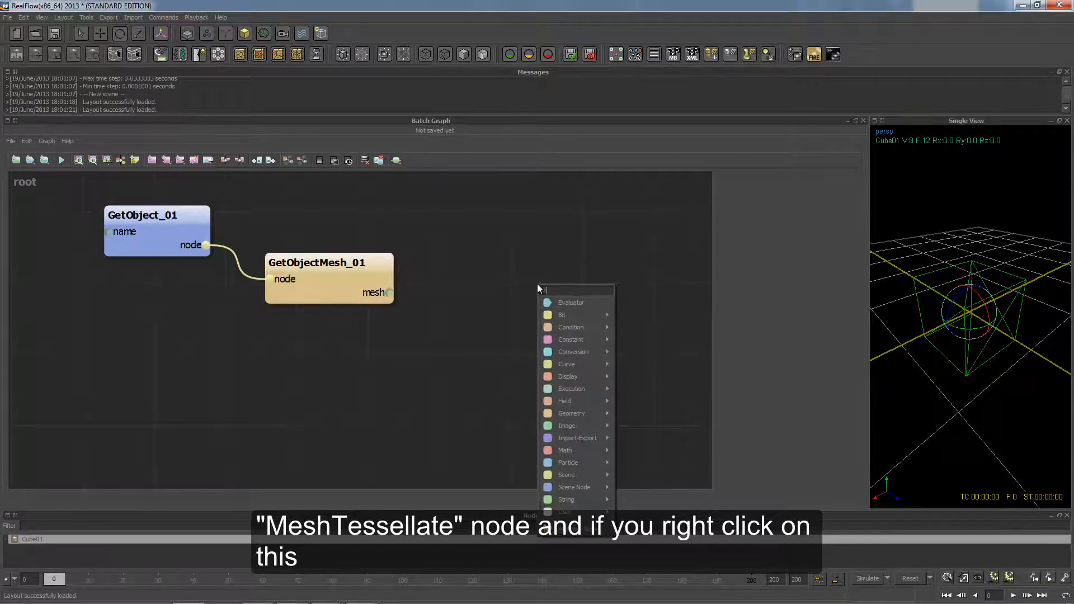
key(Return)
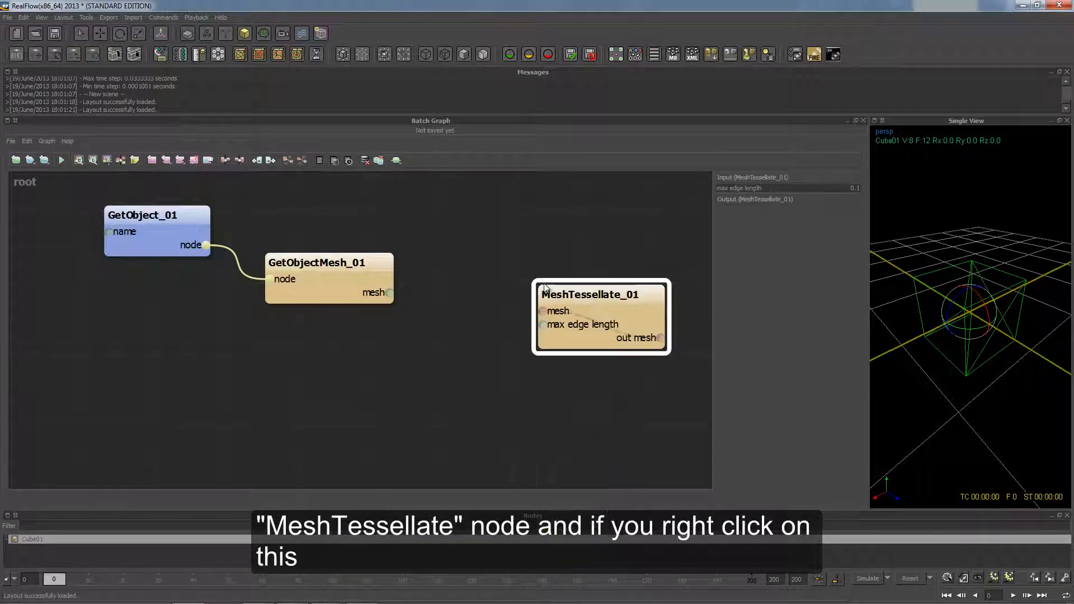
drag(625, 309, 616, 299)
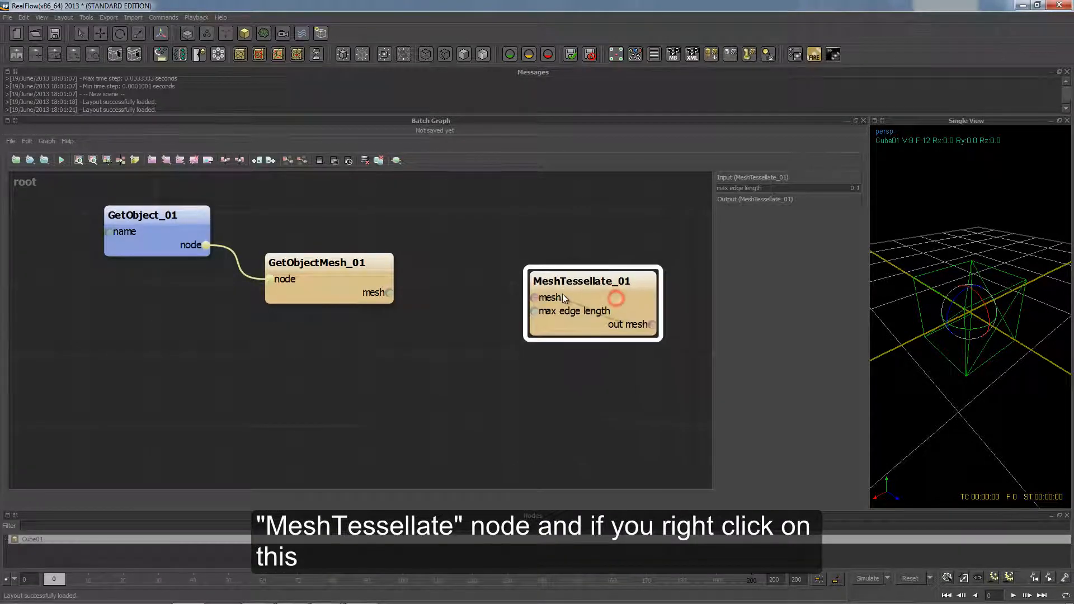
Check the data type of MeshTessellate's mesh input and move the node farther away from GetObjectMesh
right_click(534, 297)
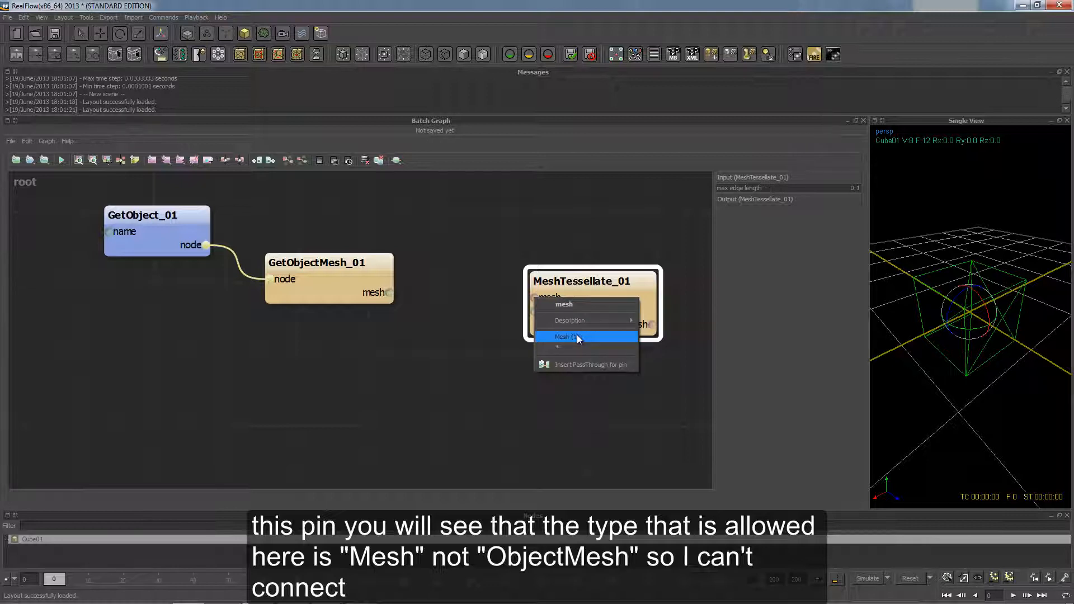
drag(386, 292, 643, 343)
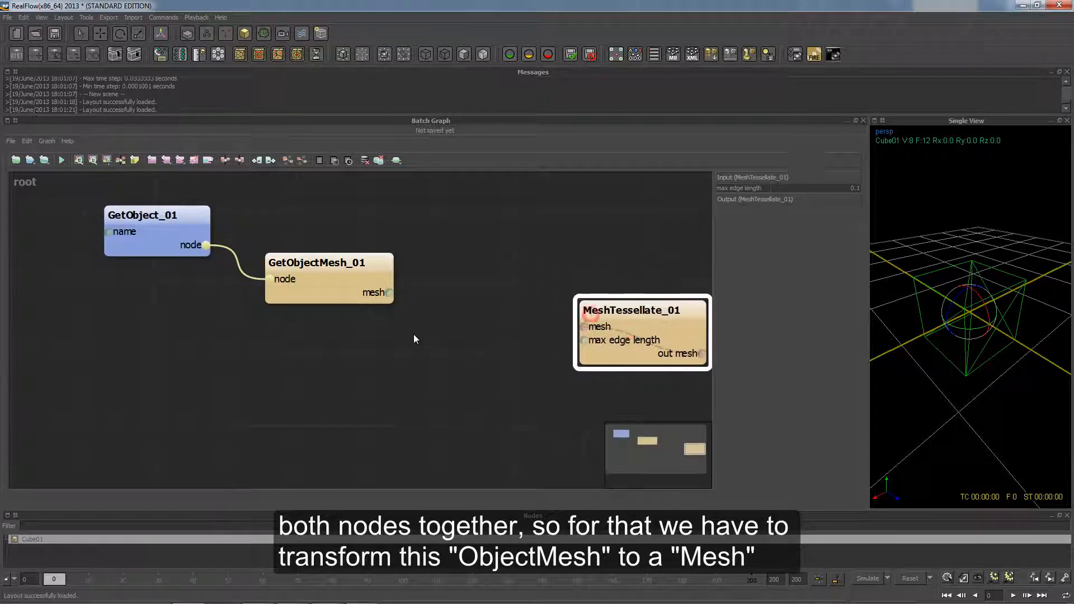
Add an ObjectMeshToMesh node between GetObjectMesh and MeshTessellate and connect GetObjectMesh's mesh output to its object mesh input
click(442, 306)
right_click(442, 305)
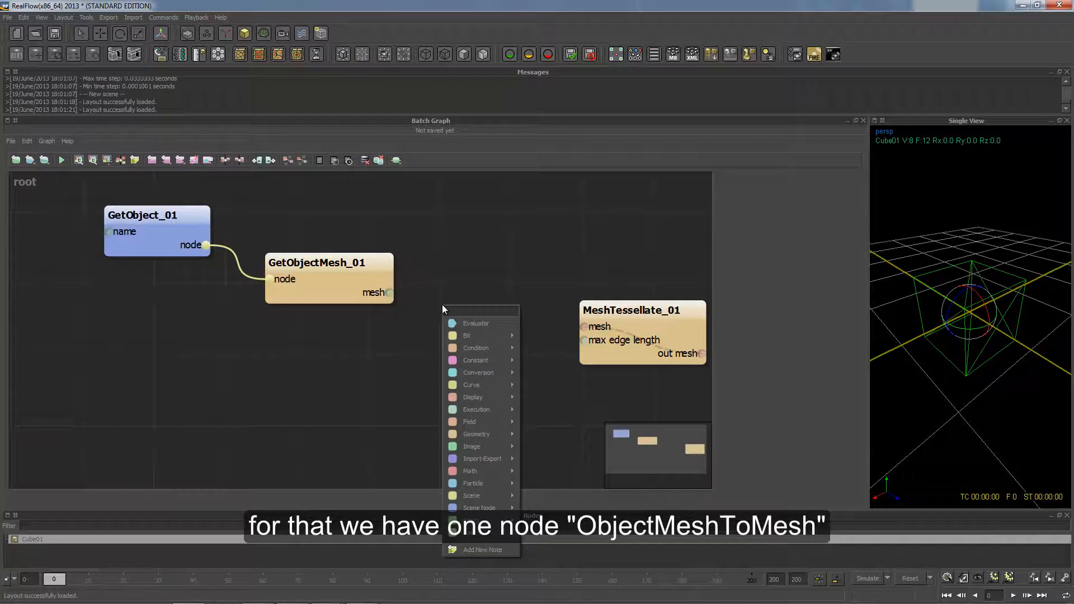
text(object mesh t)
text(o)
key(BackSpace)
key(BackSpace)
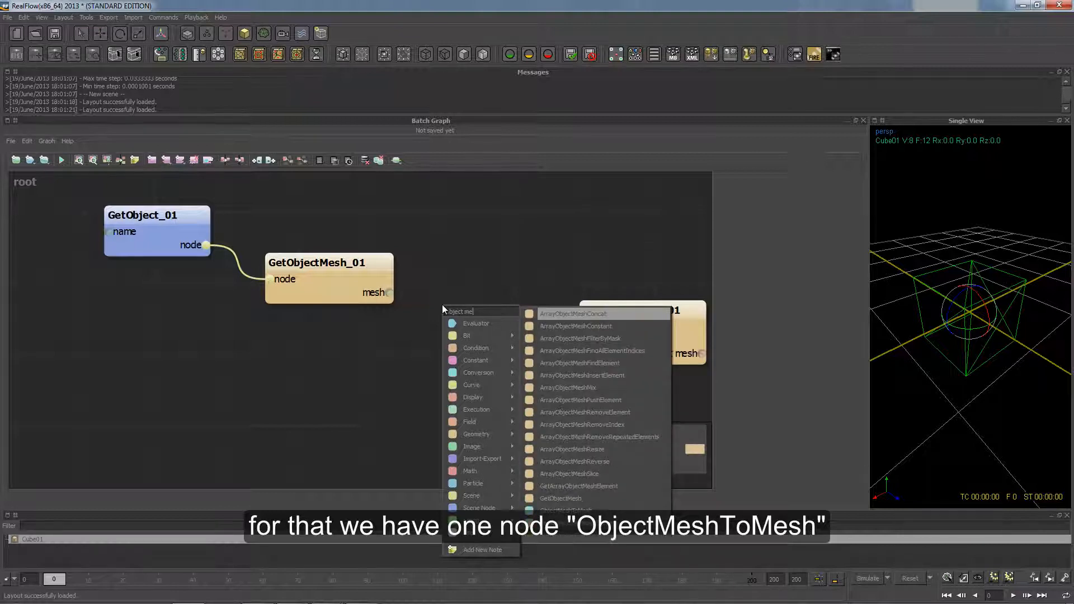
text(esh to)
key(Down)
key(Return)
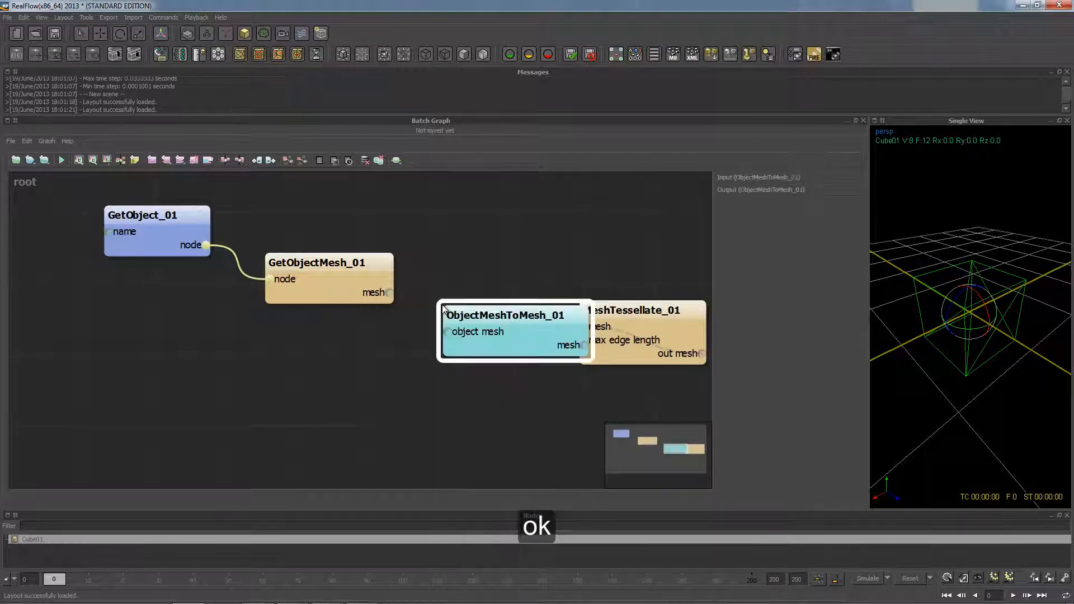
drag(461, 323, 441, 311)
drag(383, 287, 442, 321)
Add an ArrayMeshConstant node after ObjectMeshToMesh, with MeshTessellate moved farther away, and connect ObjectMeshToMesh's mesh output to its constant input
drag(532, 294, 742, 348)
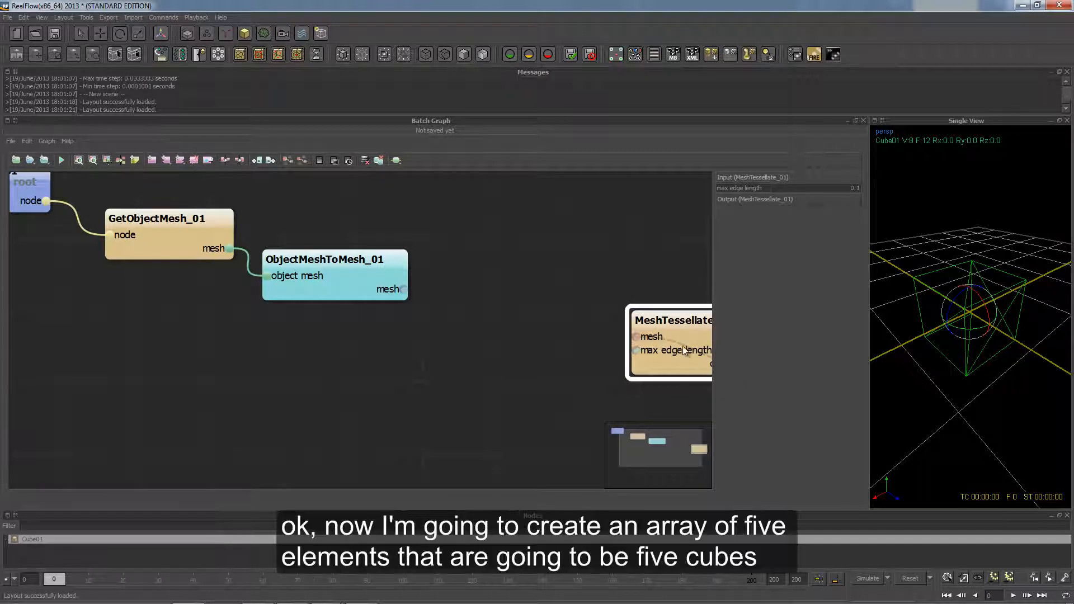
right_click(424, 376)
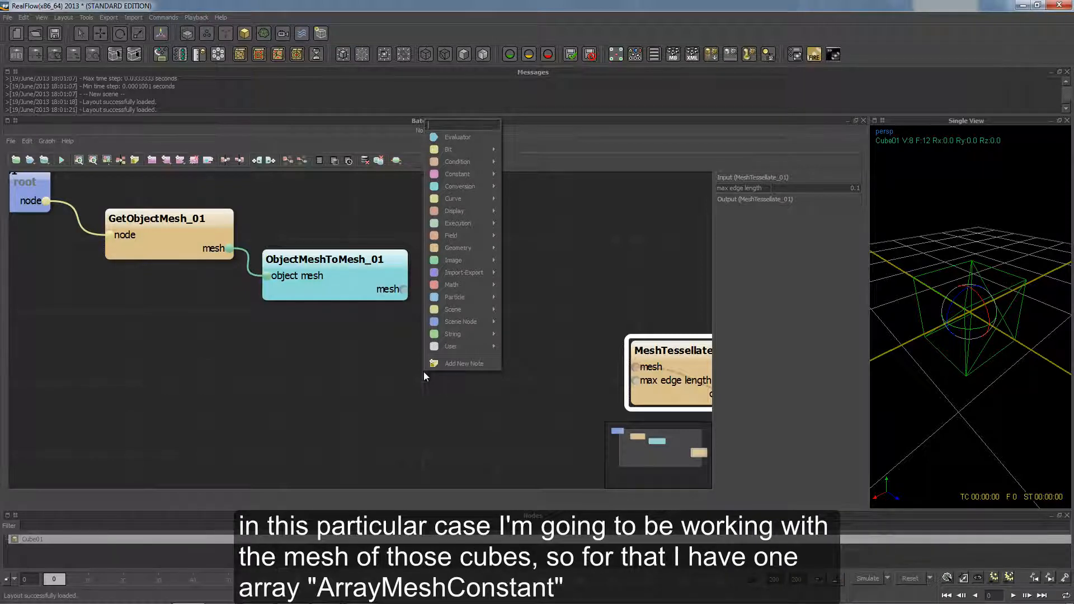
text(array)
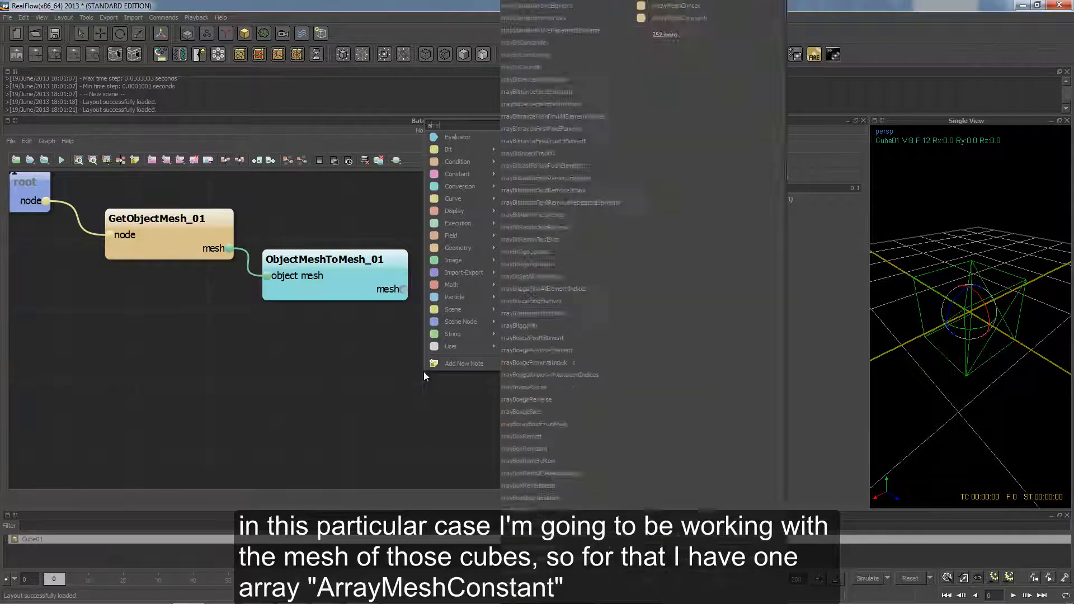
text(mesh)
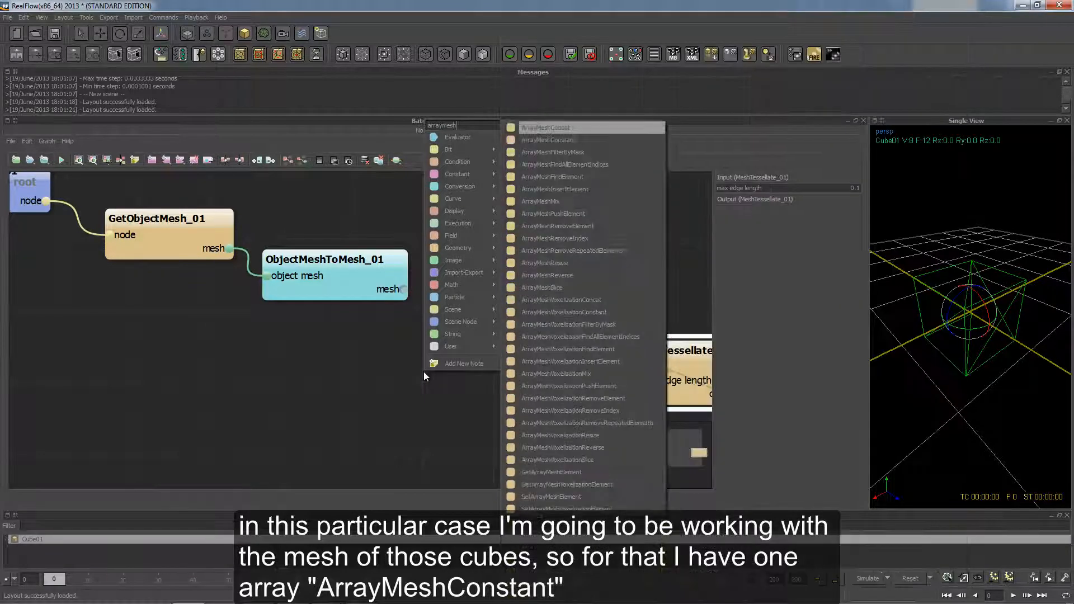
key(Down)
key(Return)
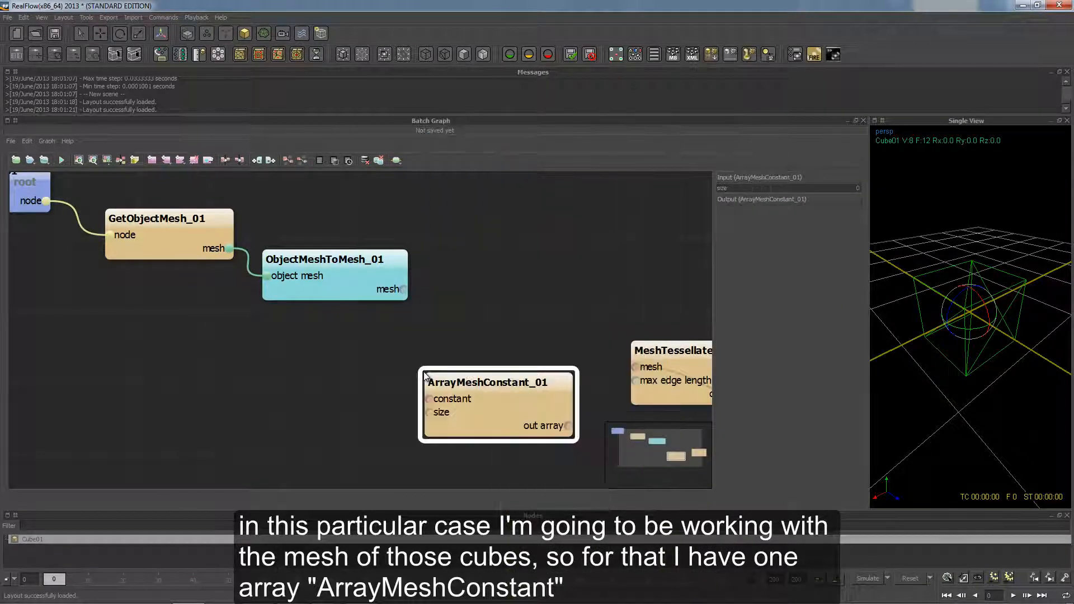
click(460, 371)
drag(459, 370, 475, 287)
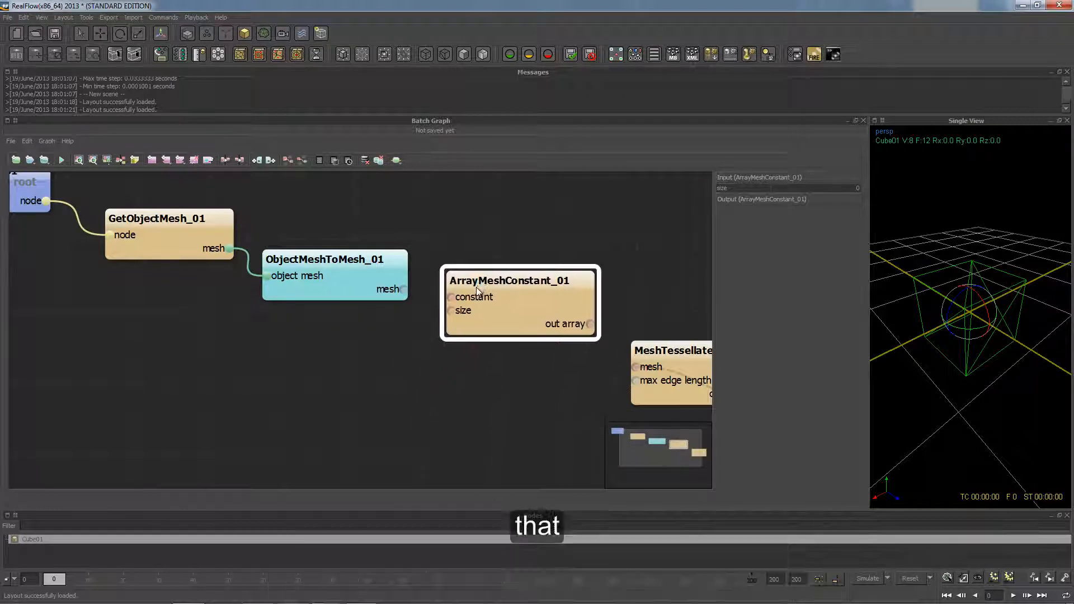
drag(404, 290, 421, 359)
Set the ArrayMeshConstant node's size to 5 and move the node slightly lower in the graph
click(449, 310)
click(515, 387)
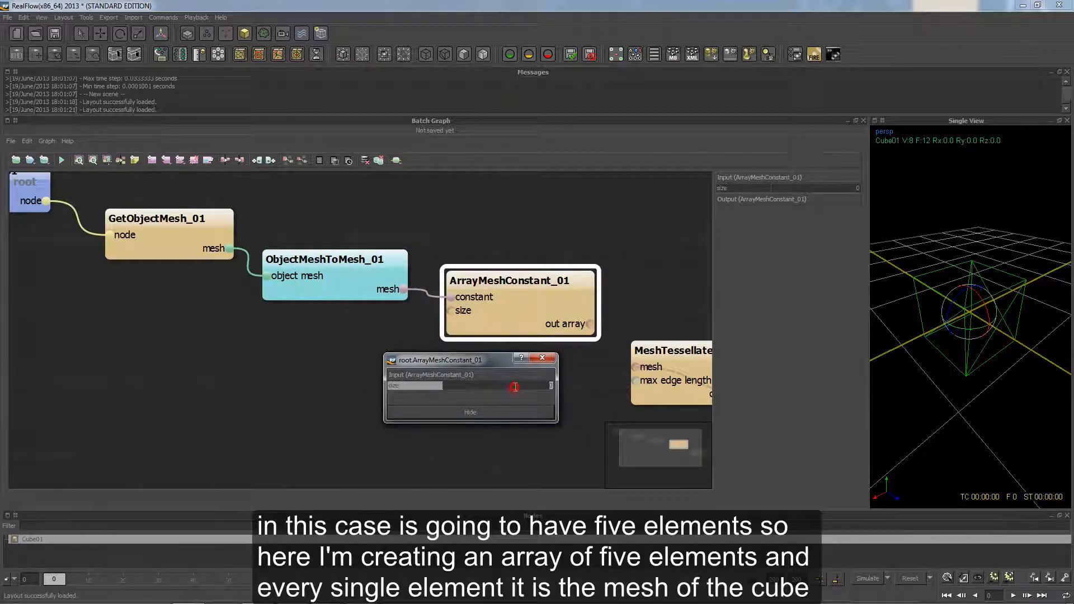
text(5)
key(Return)
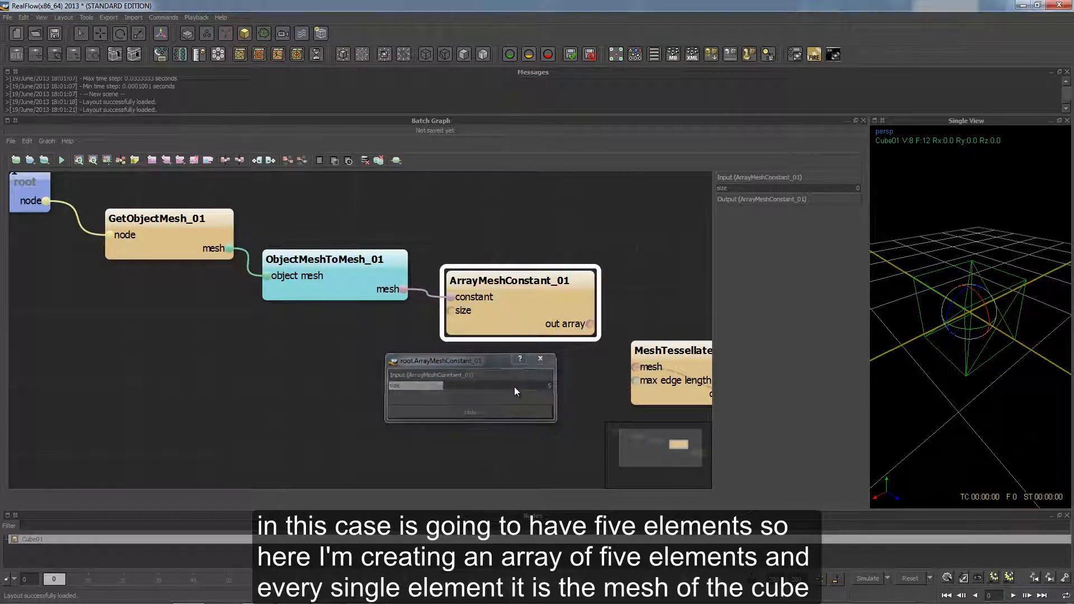
drag(511, 313, 515, 342)
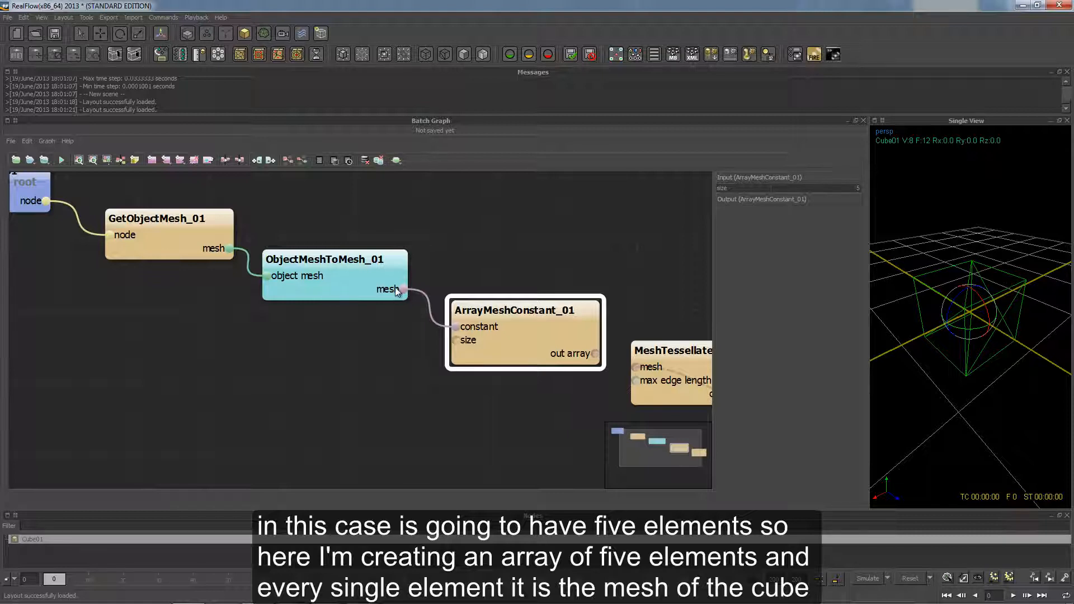
Make room before MeshTessellate, add a GetArrayMeshElement node there and connect ArrayMeshConstant's out array to its array input
middle_drag(530, 361, 233, 309)
drag(425, 339, 644, 309)
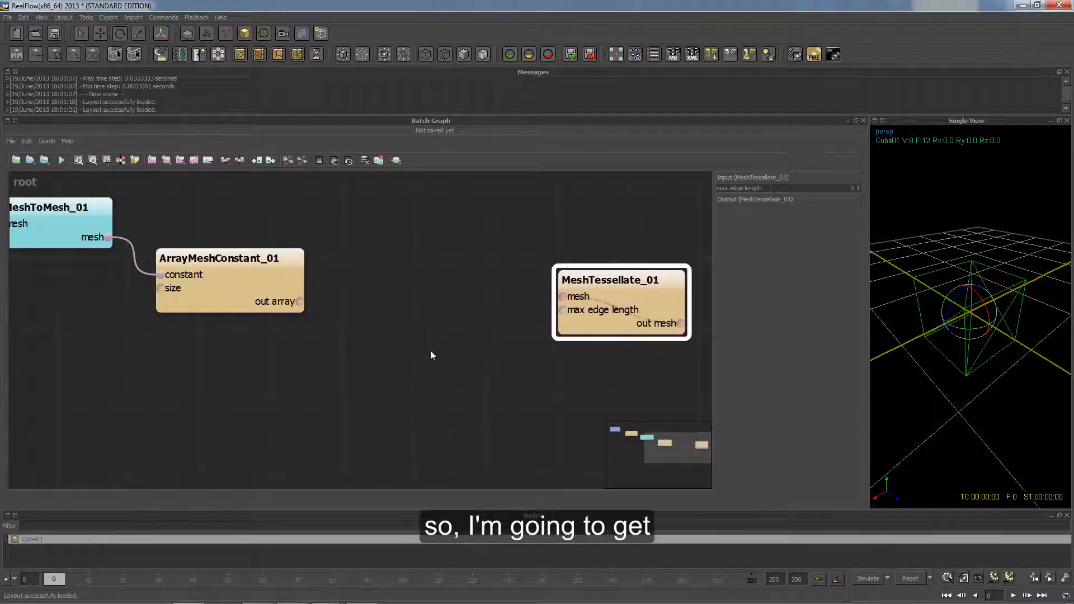
click(415, 326)
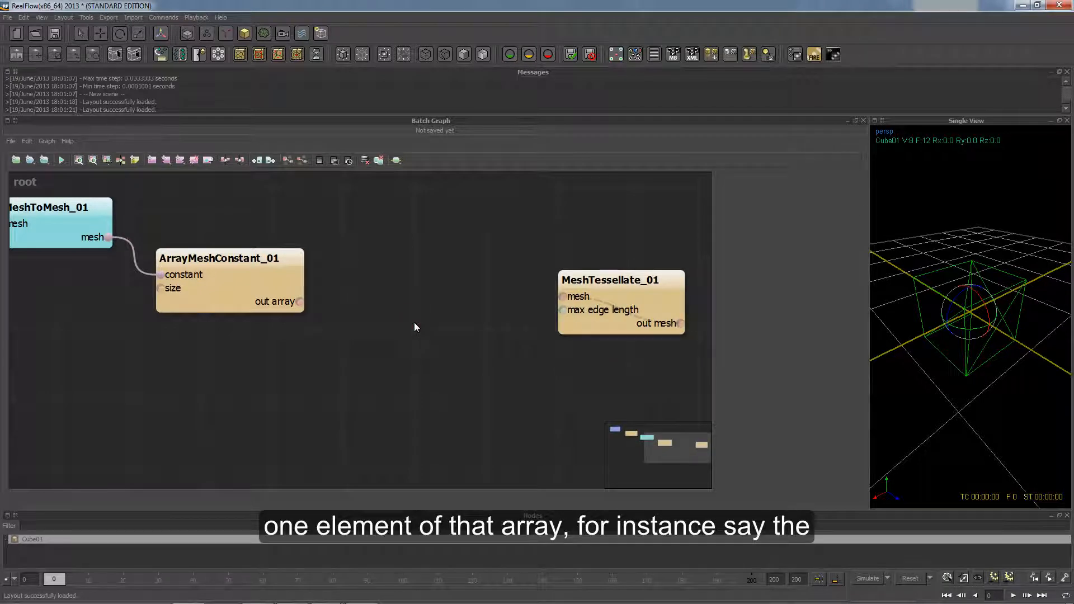
right_click(415, 327)
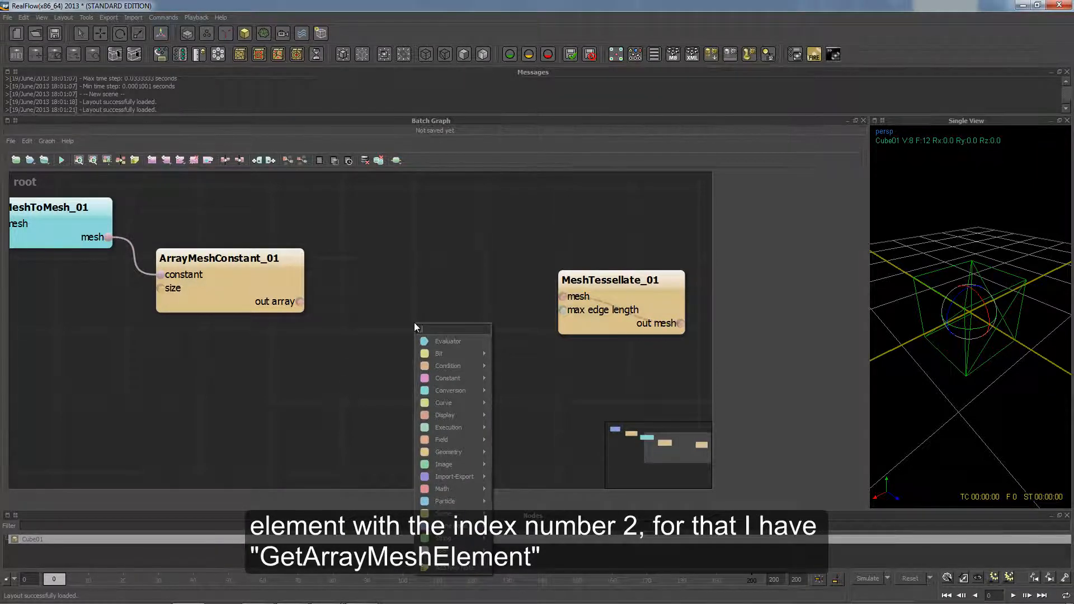
text(get array mesh)
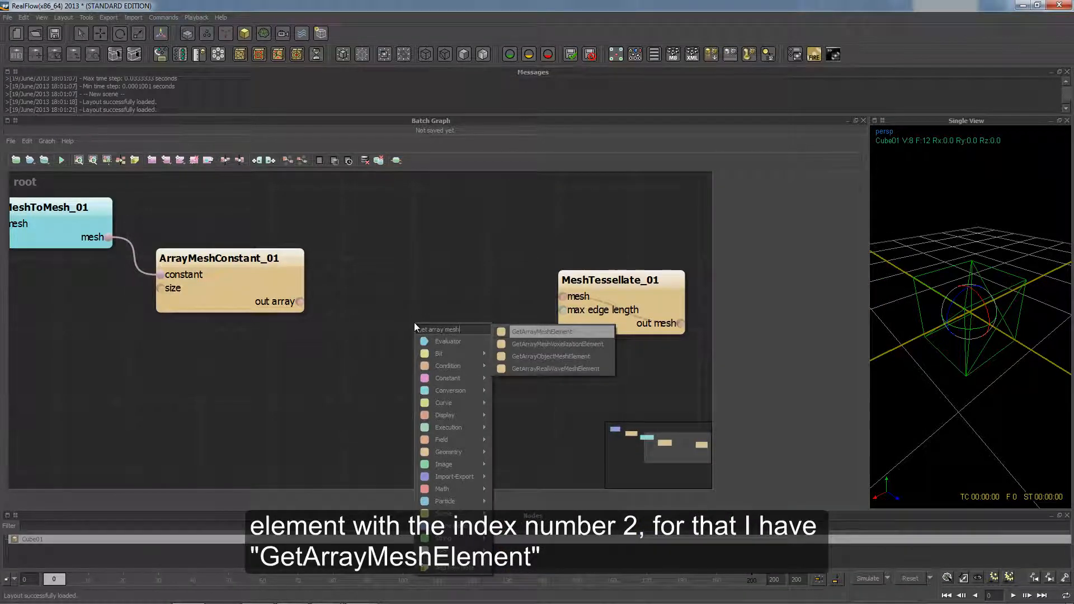
key(Return)
drag(440, 362, 395, 332)
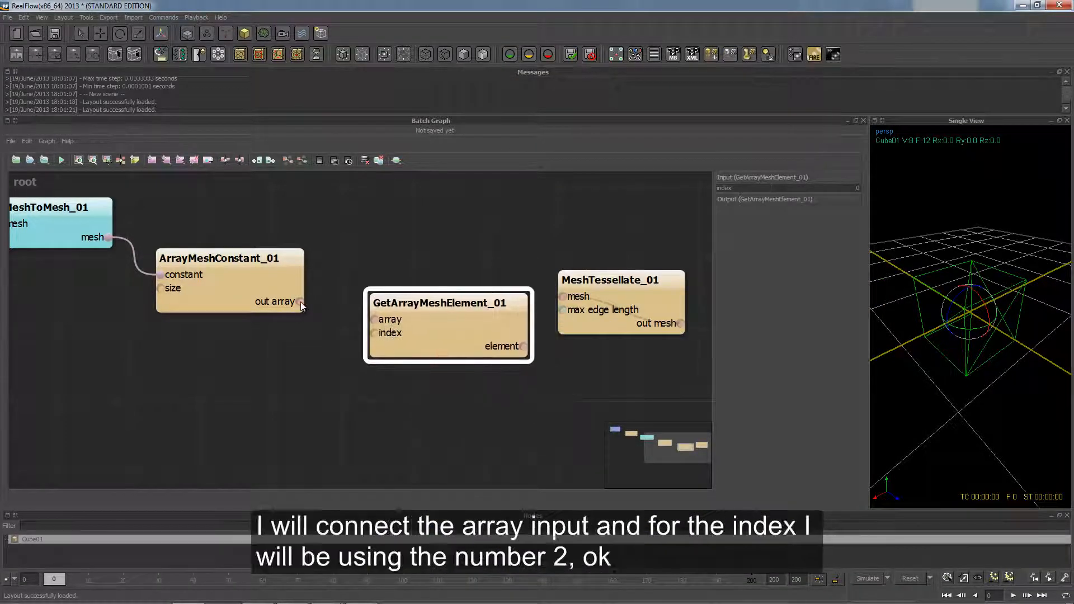
drag(300, 302, 373, 319)
drag(445, 332, 443, 342)
Set the GetArrayMeshElement node's index to 2
double_click(372, 343)
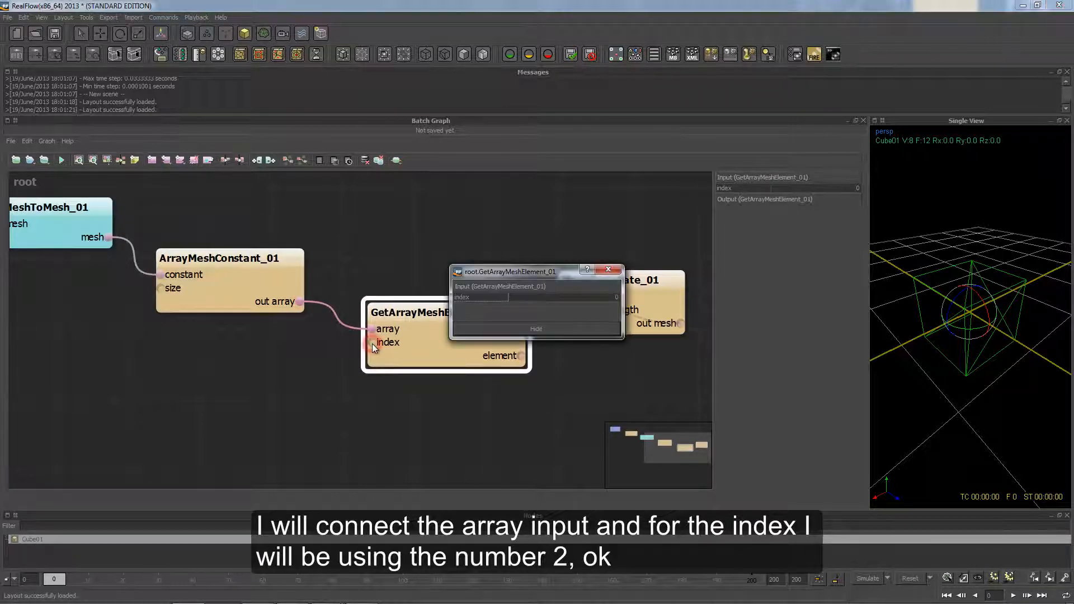
double_click(608, 295)
text(2)
key(Return)
Reposition MeshTessellate to the right of GetArrayMeshElement and connect the element output to its mesh input
drag(646, 329, 677, 364)
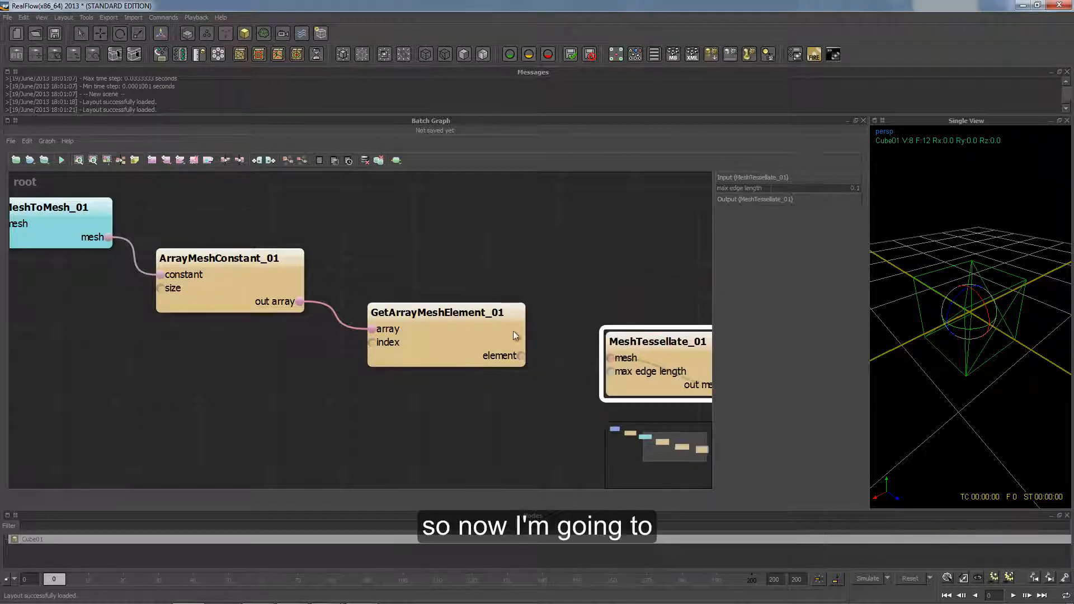
middle_drag(476, 320, 366, 280)
drag(581, 323, 599, 333)
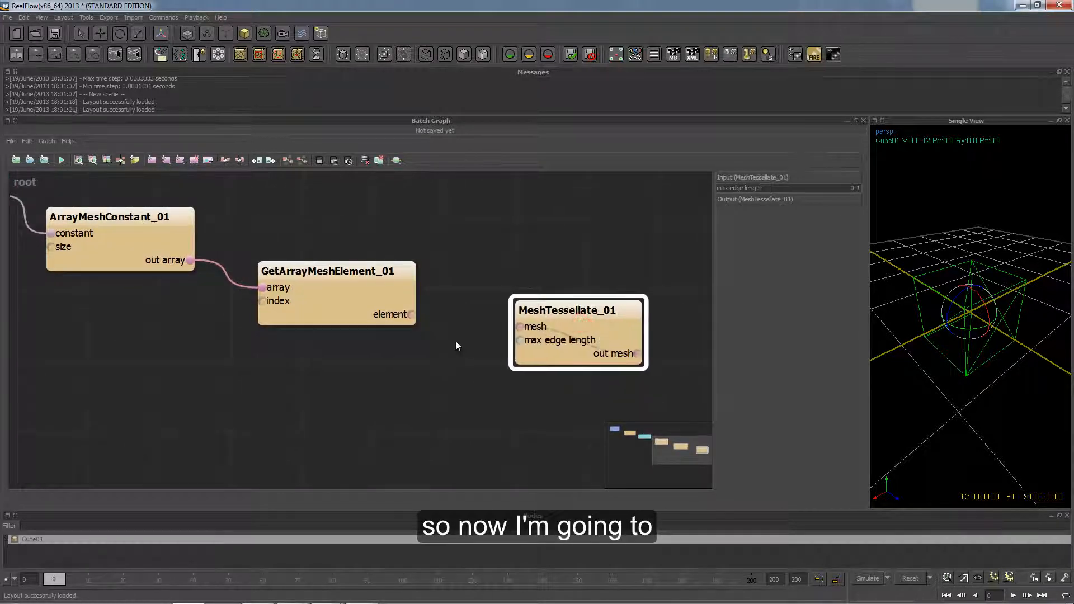
drag(412, 315, 518, 327)
drag(591, 328, 570, 348)
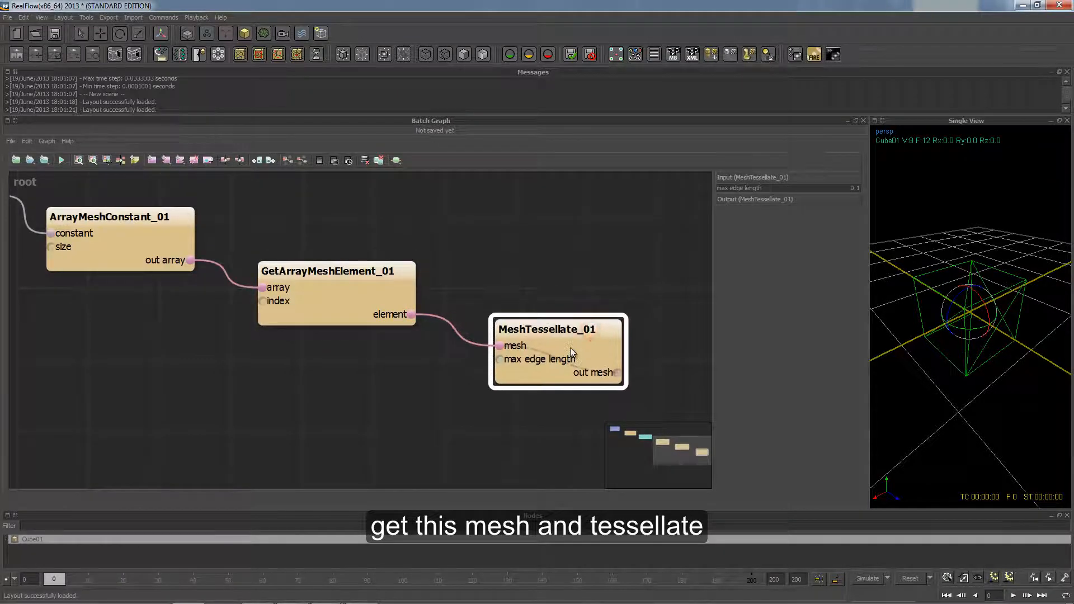
Add a DisplayMesh node to the right of MeshTessellate and connect MeshTessellate's out mesh to its mesh input
middle_drag(596, 327, 469, 277)
right_click(573, 322)
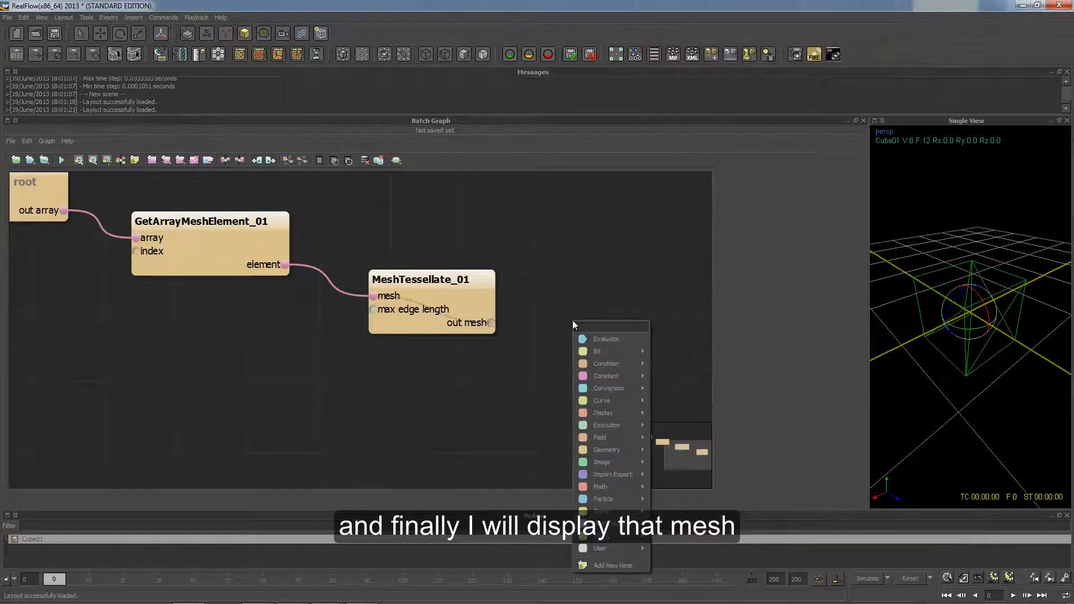
text(displaymesh)
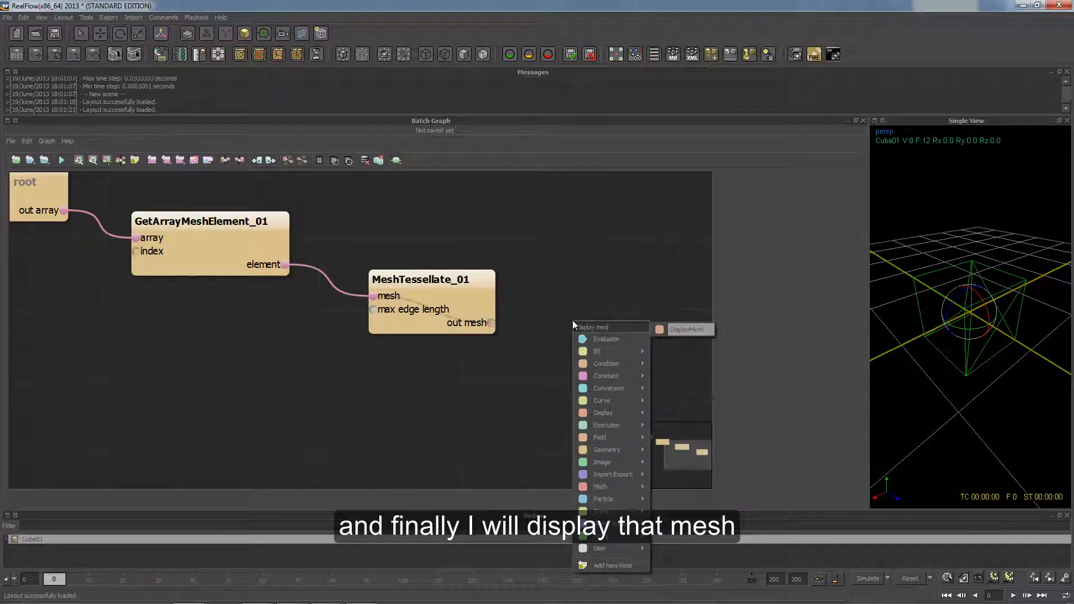
key(Return)
drag(491, 323, 625, 335)
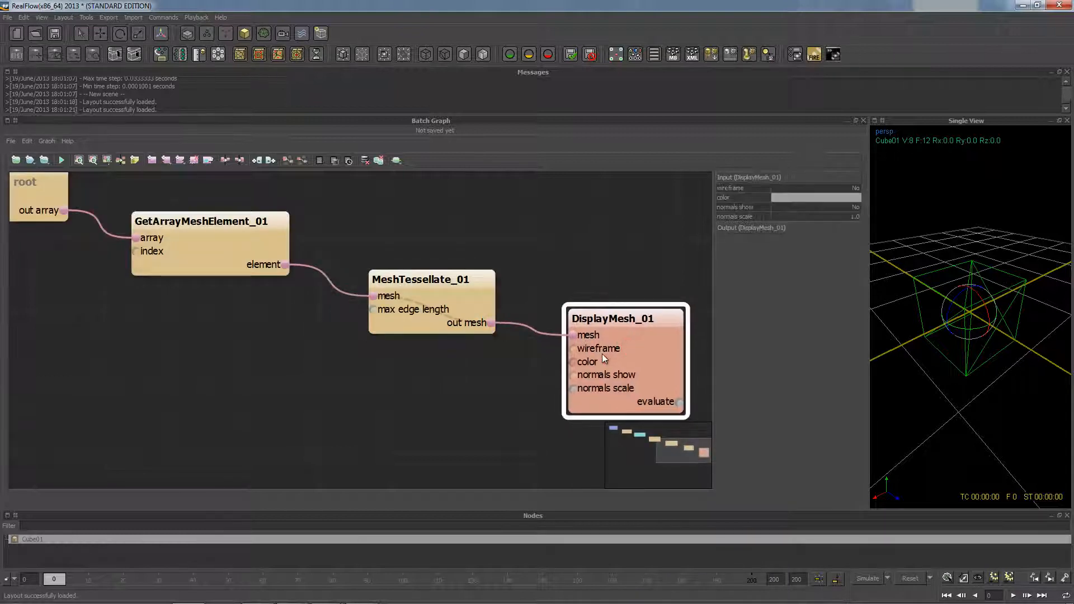
Set the DisplayMesh node's wireframe option to Yes and its color to red
click(832, 190)
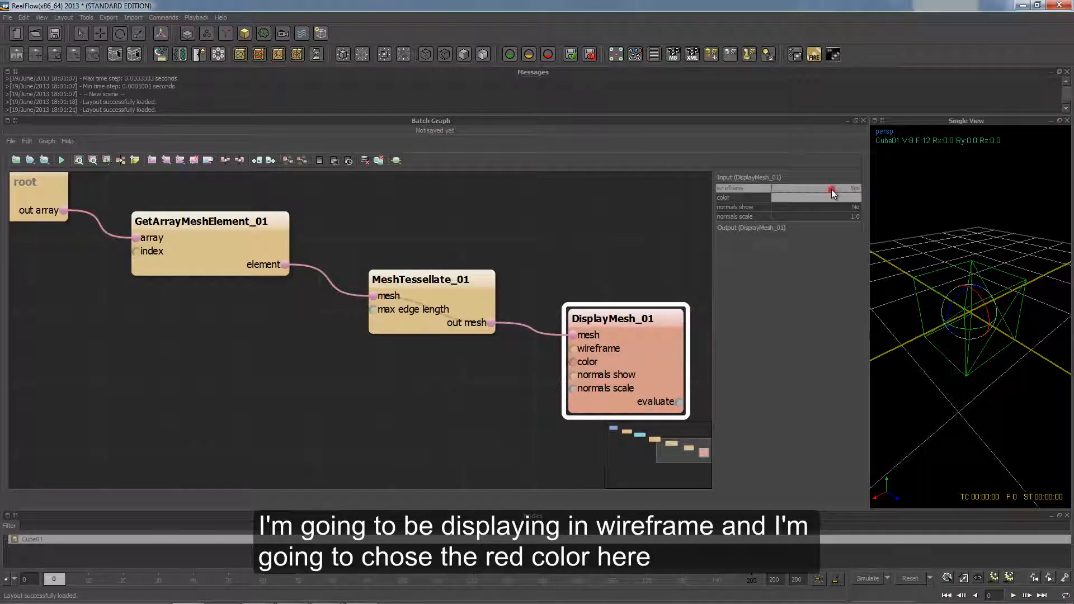
click(817, 196)
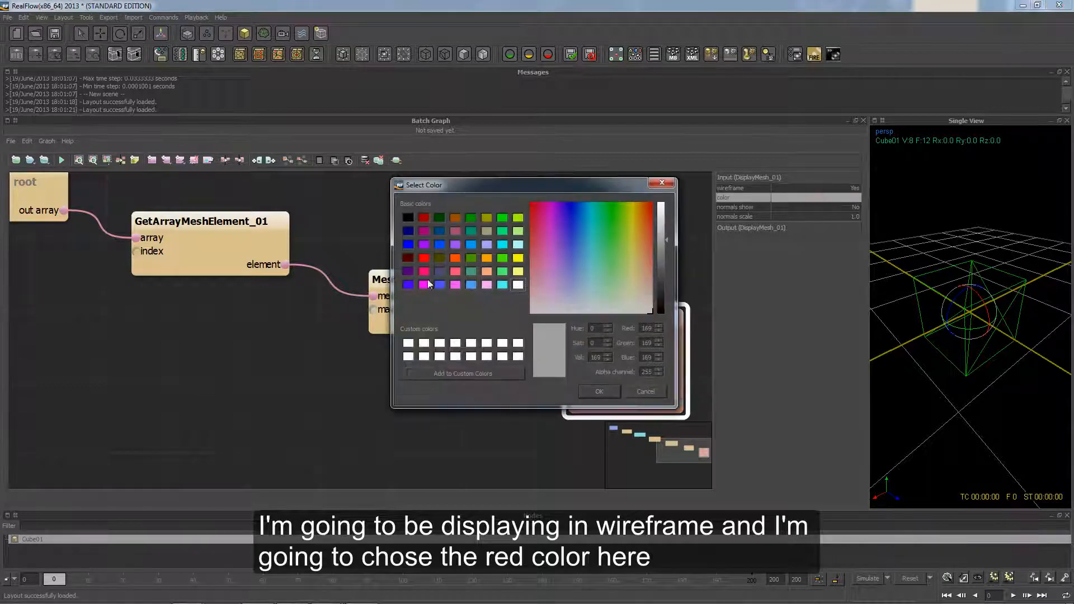
click(423, 257)
click(599, 391)
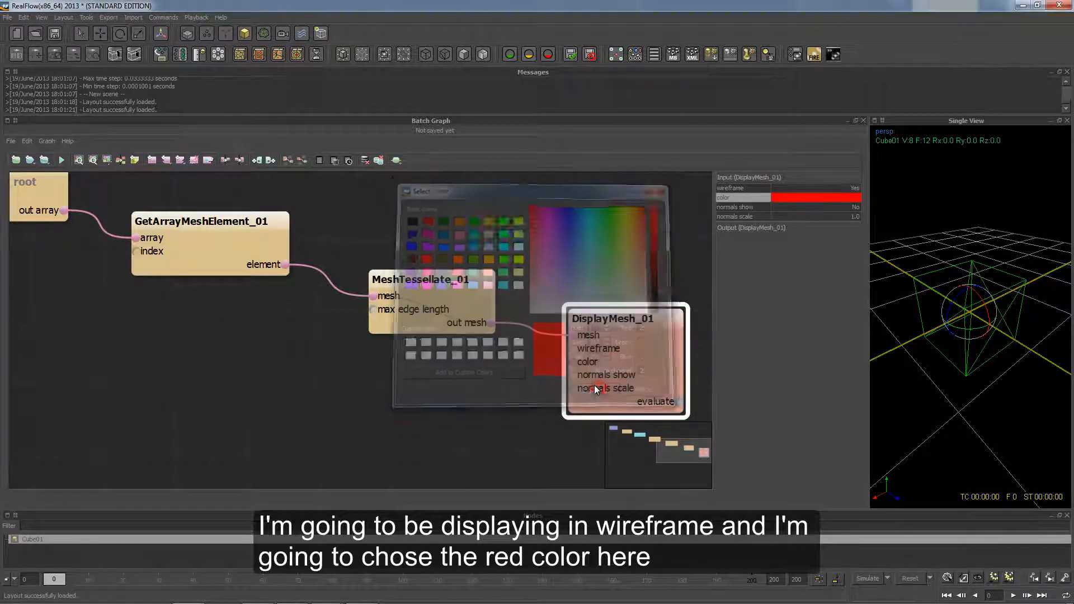
Duplicate the GetArrayMeshElement node below the original and connect ArrayMeshConstant's out array to the copy's array input
middle_drag(476, 329, 497, 330)
scroll(492, 331, down, 1)
middle_drag(280, 325, 541, 387)
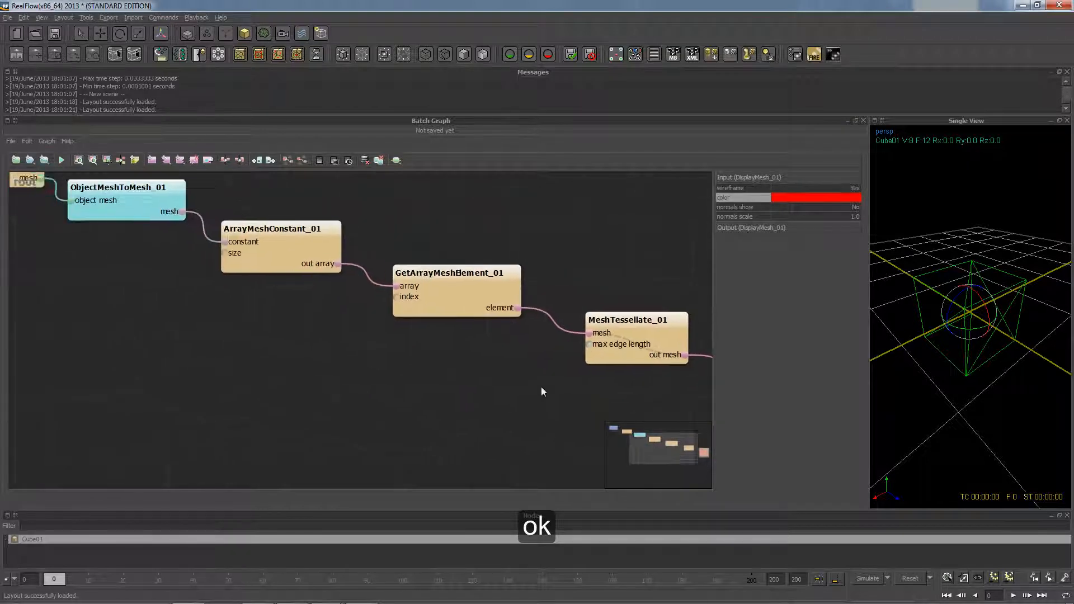
click(451, 287)
drag(451, 285, 433, 378)
key(ctrl+c)
key(ctrl+v)
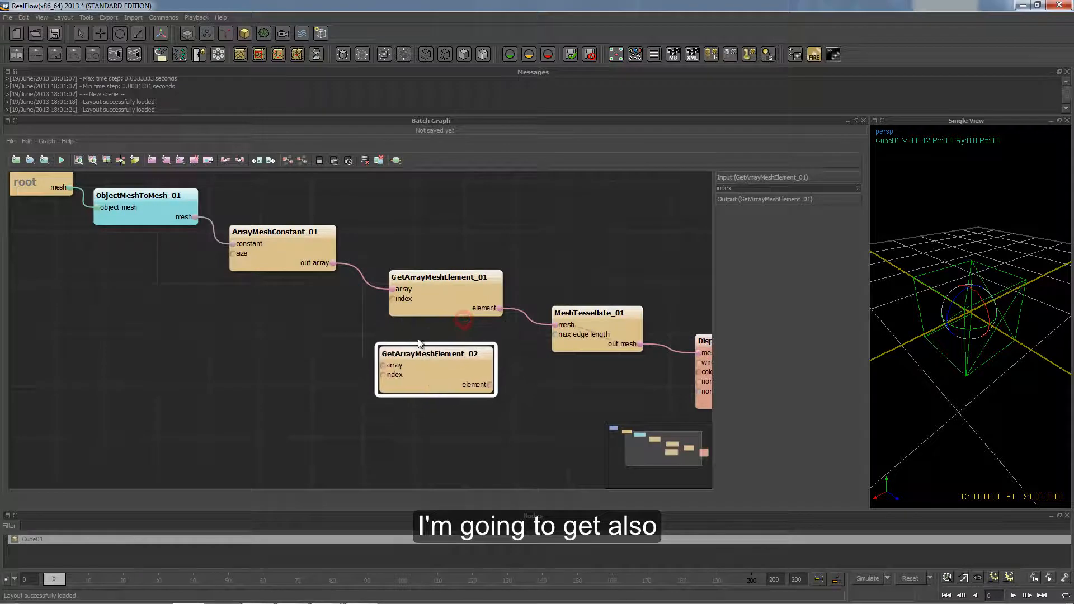
click(420, 338)
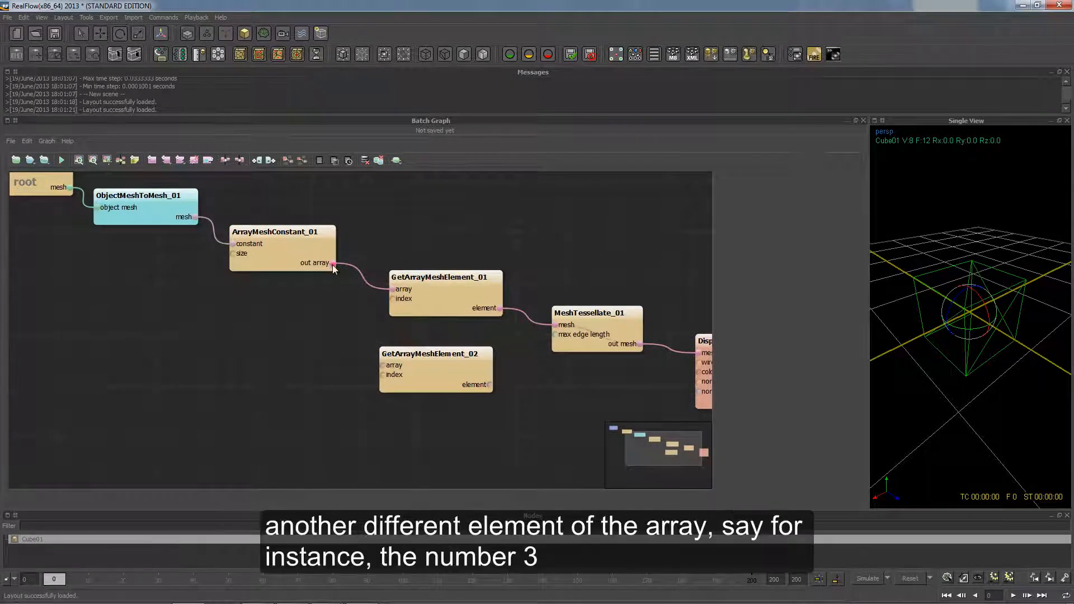
drag(332, 263, 418, 372)
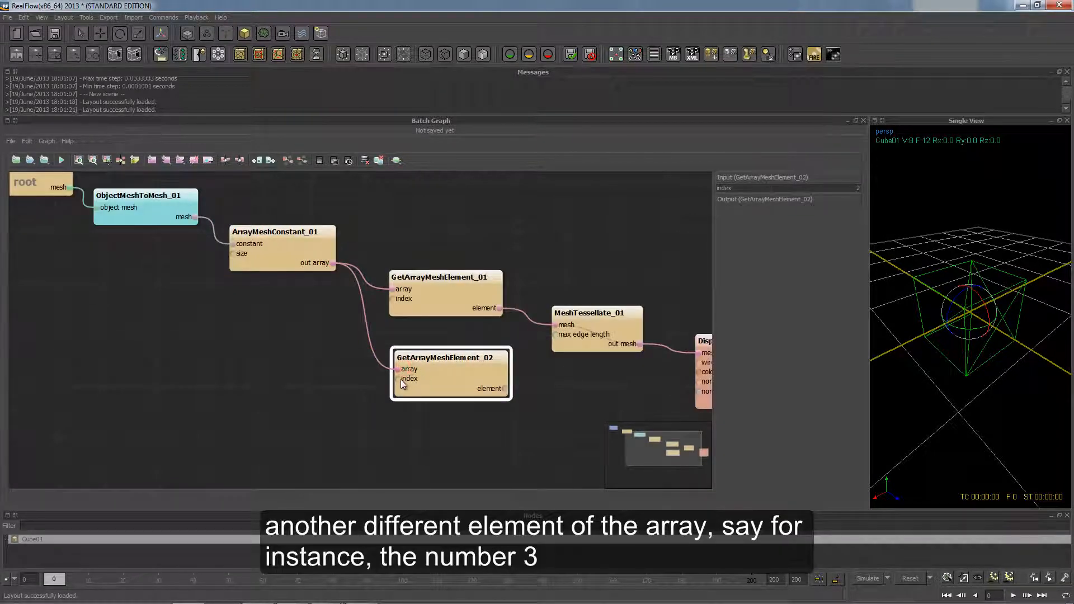
Set the copied GetArrayMeshElement node's index to 3 and move the node lower in the graph
double_click(399, 379)
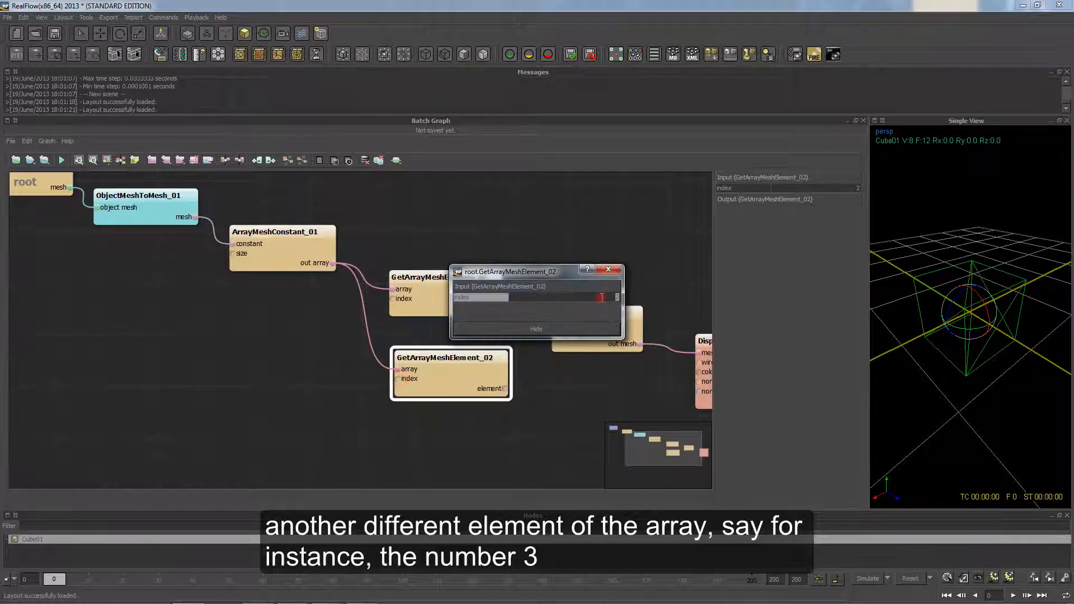
text(3)
key(Return)
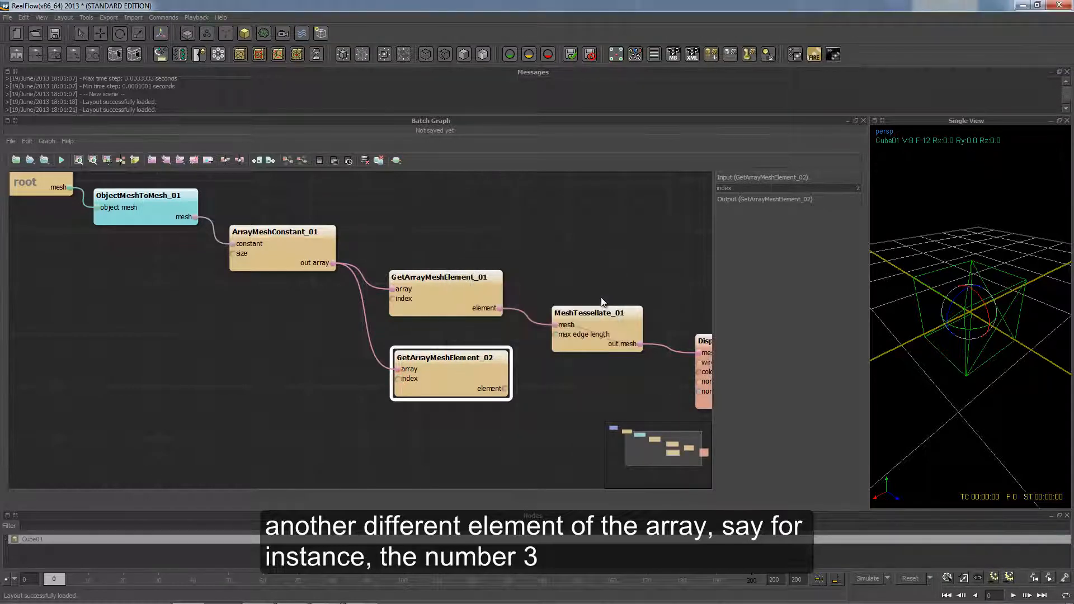
middle_drag(458, 346, 319, 297)
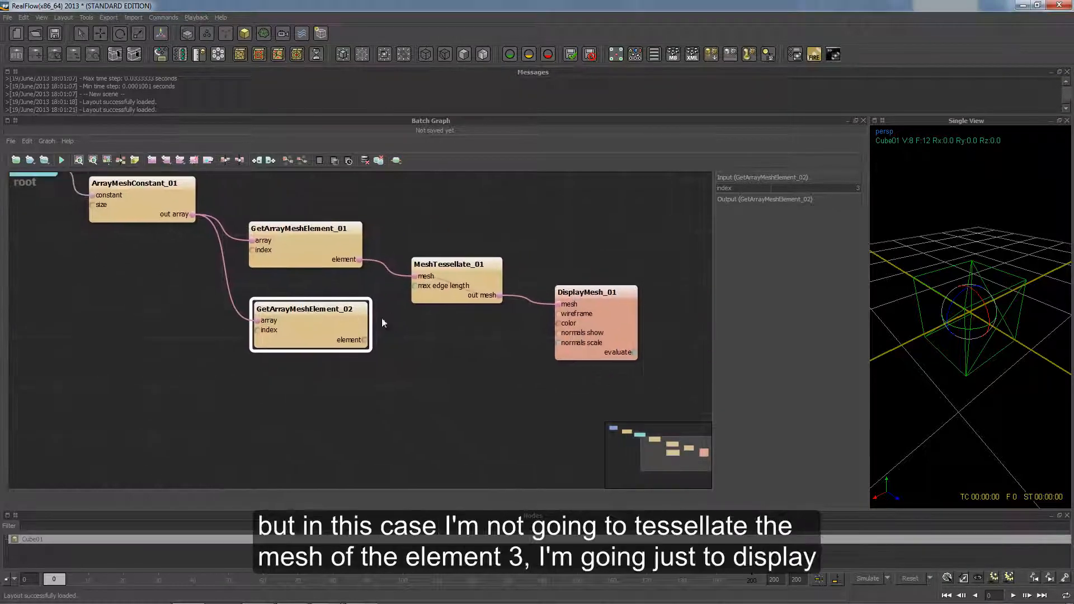
drag(349, 334, 351, 393)
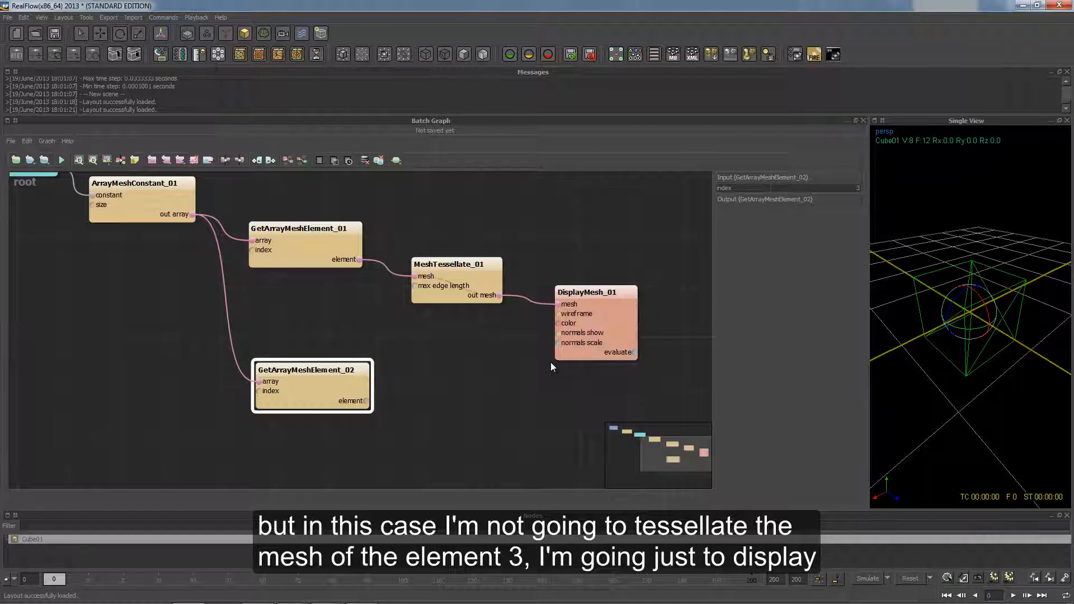
Duplicate the DisplayMesh node below MeshTessellate and connect the second GetArrayMeshElement's element output to the copy's mesh input
drag(575, 335, 482, 412)
key(ctrl+c)
key(ctrl+v)
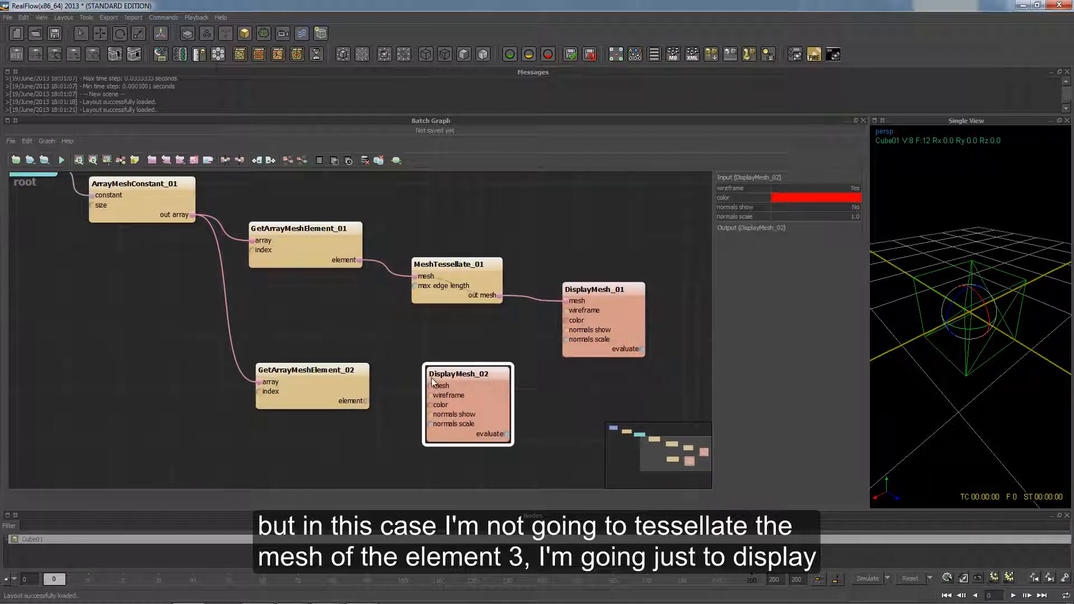
drag(365, 401, 430, 386)
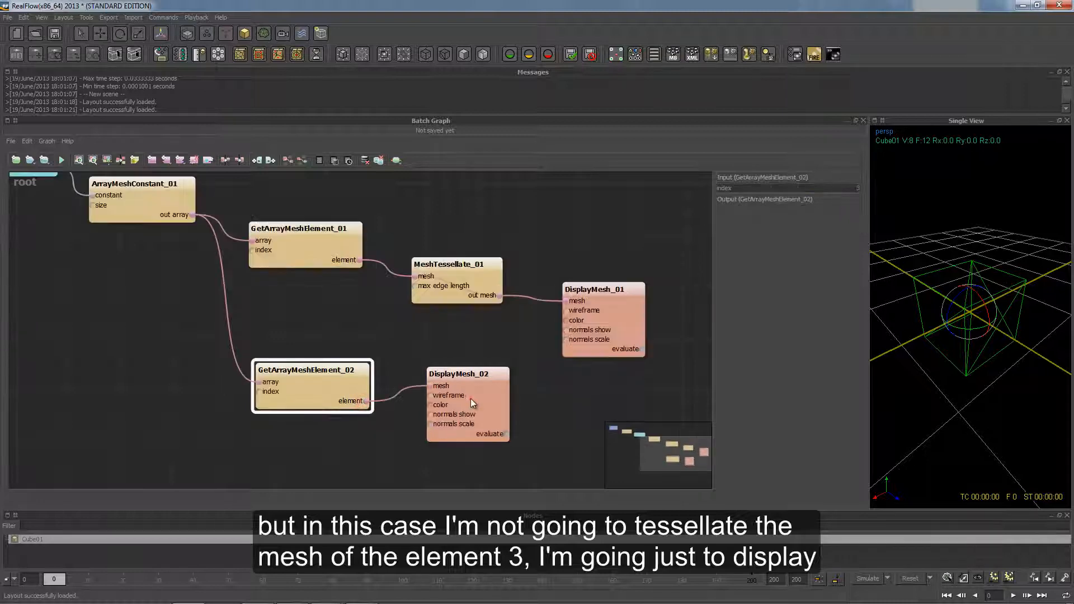
Set the copied DisplayMesh node's color to green and move the node directly below the red DisplayMesh node
click(471, 398)
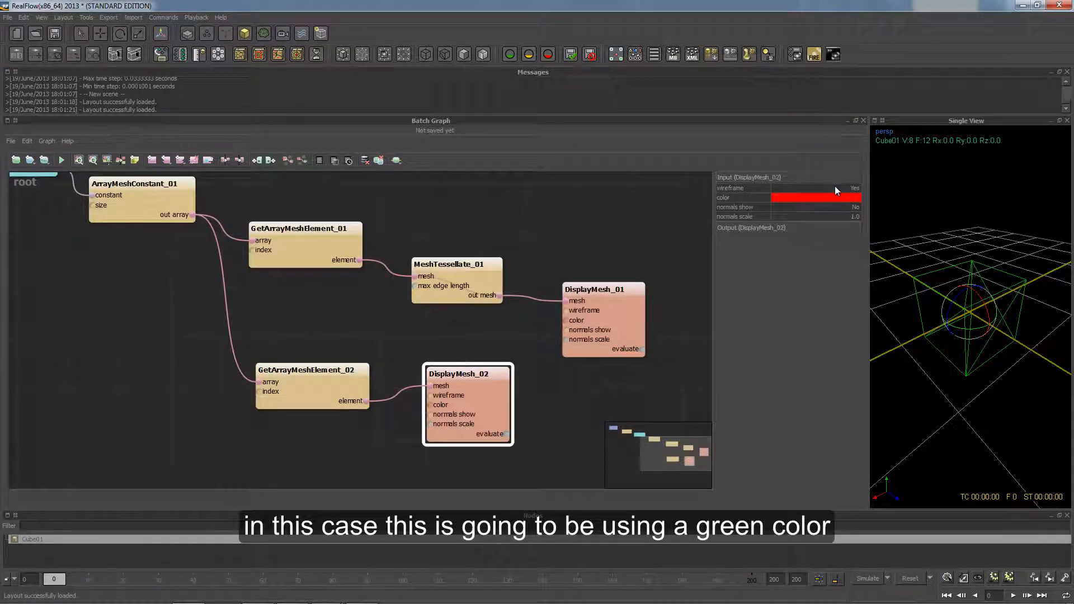
double_click(825, 197)
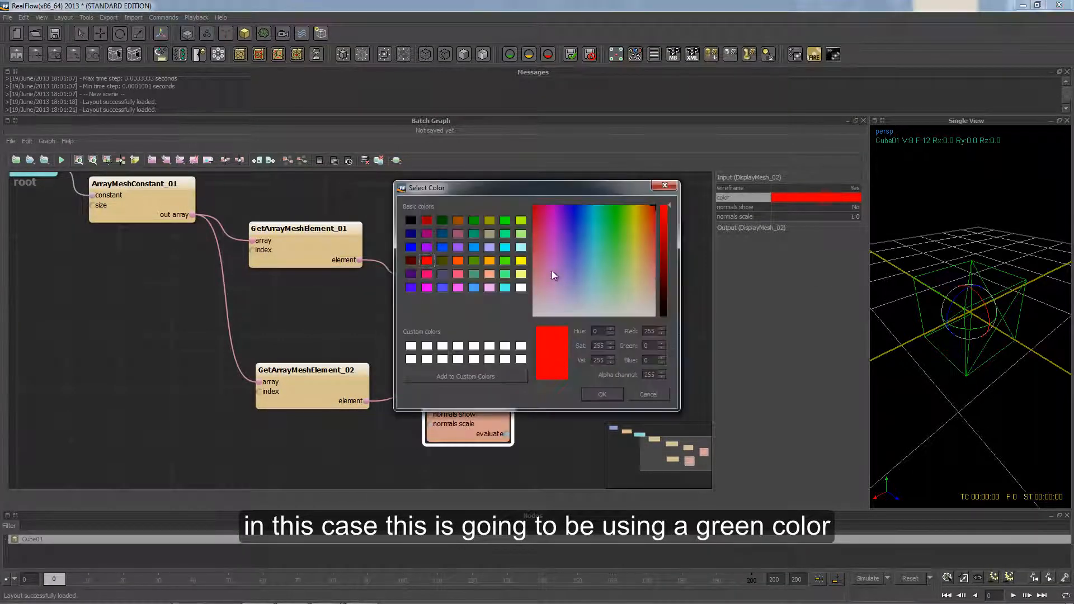
click(474, 261)
click(600, 394)
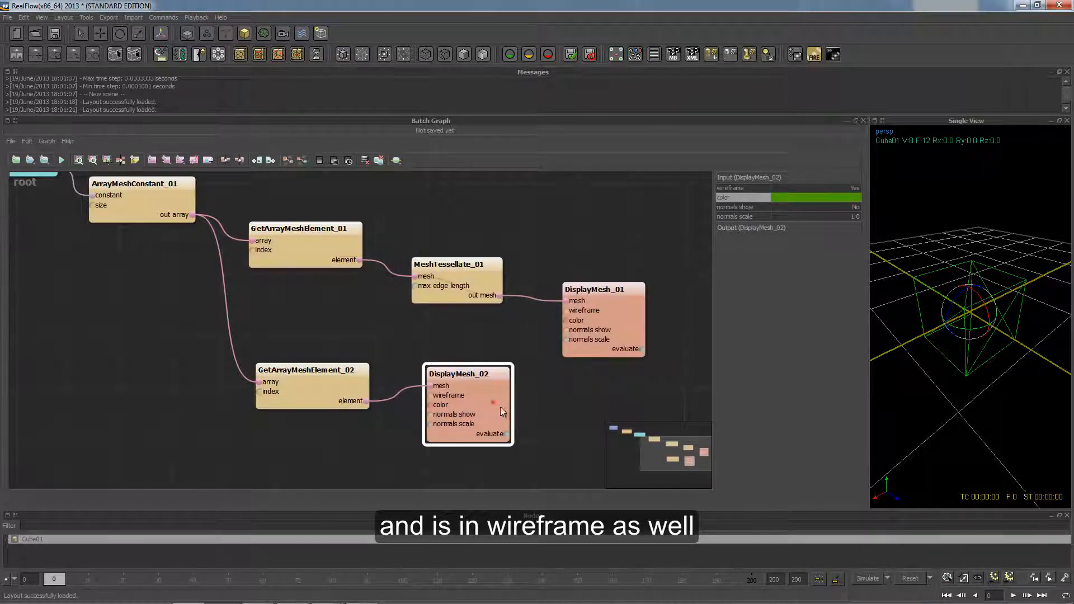
drag(500, 407, 640, 423)
Add an Evaluator node and place it to the right of and between the two DisplayMesh nodes
middle_drag(605, 359, 557, 372)
right_click(639, 248)
click(621, 238)
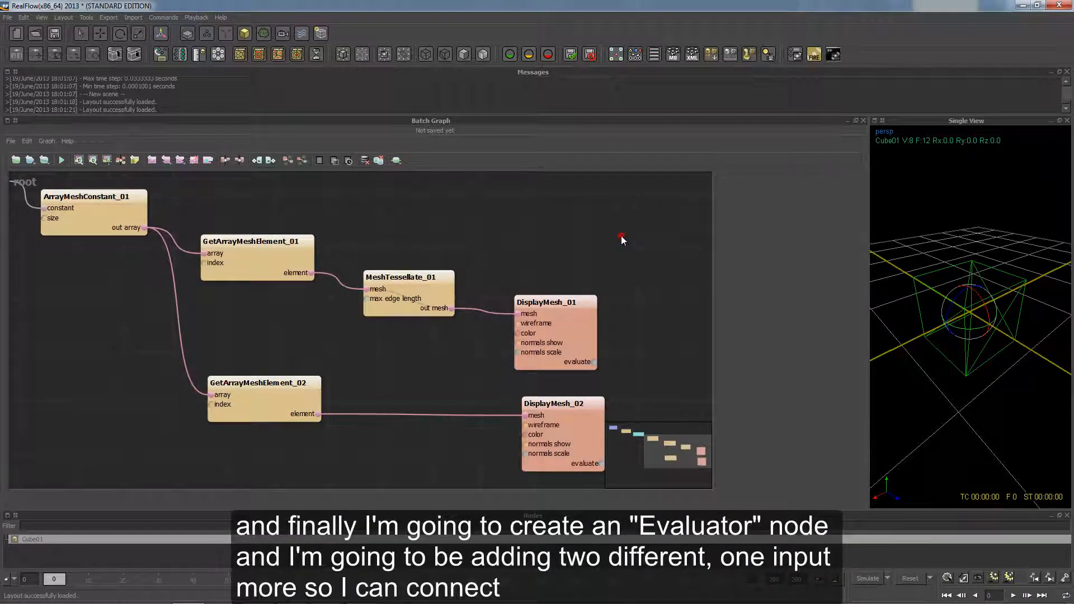
ctrl+right_click(636, 238)
click(665, 261)
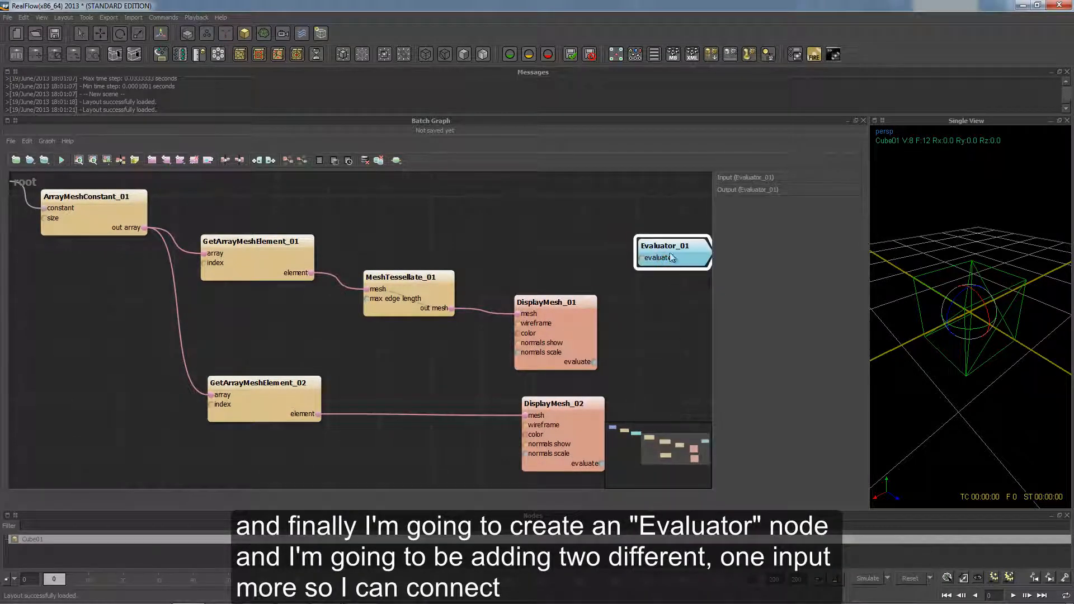
drag(669, 248, 677, 380)
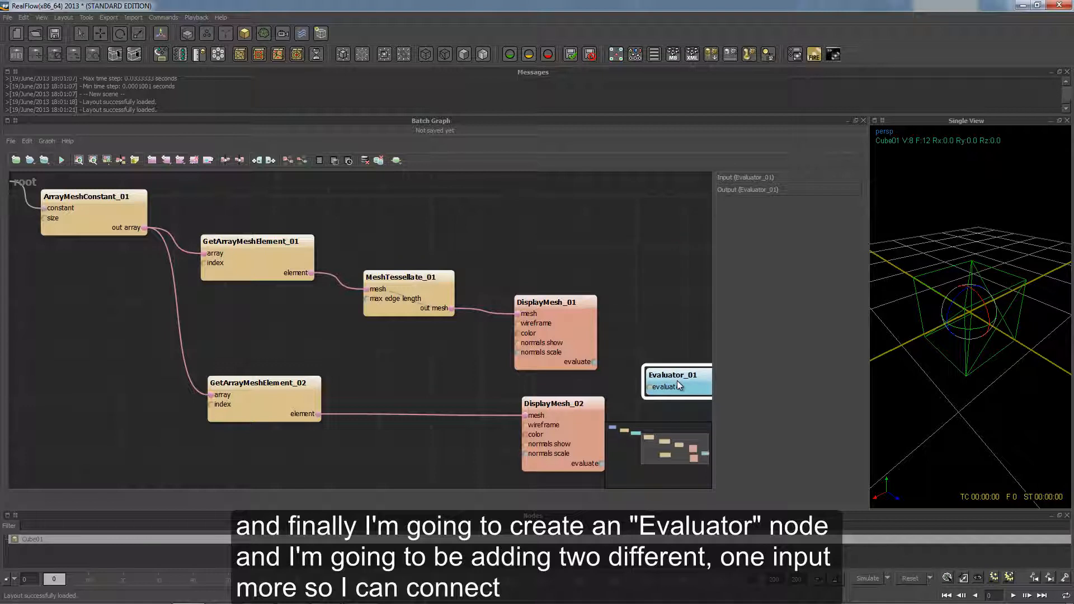
Add a second input to the Evaluator node and connect both DisplayMesh nodes' evaluate outputs to its inputs
click(257, 161)
drag(593, 363, 647, 376)
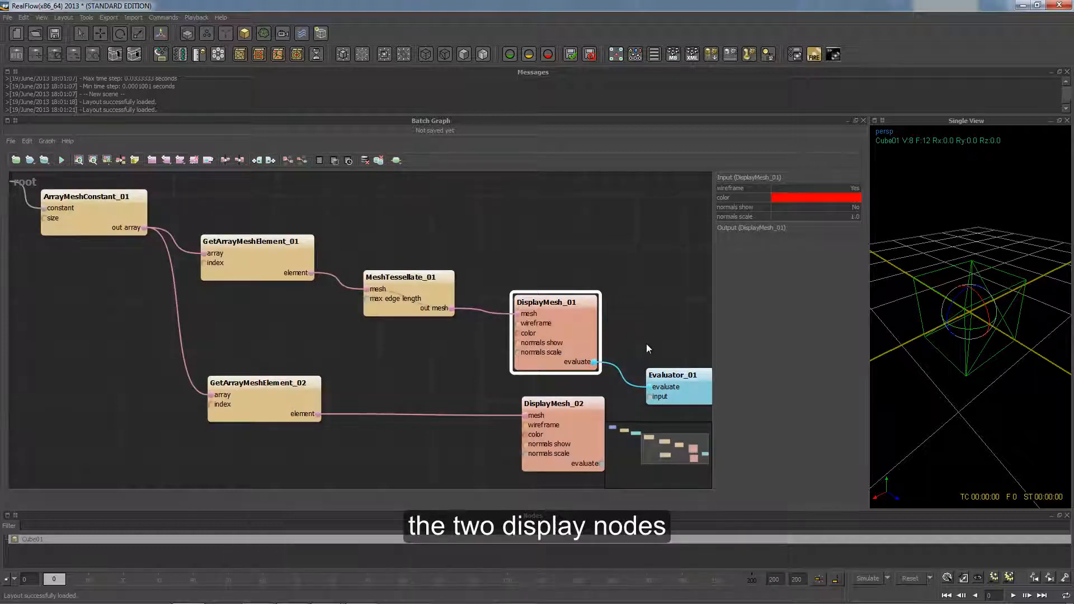
middle_drag(646, 341, 595, 291)
click(542, 391)
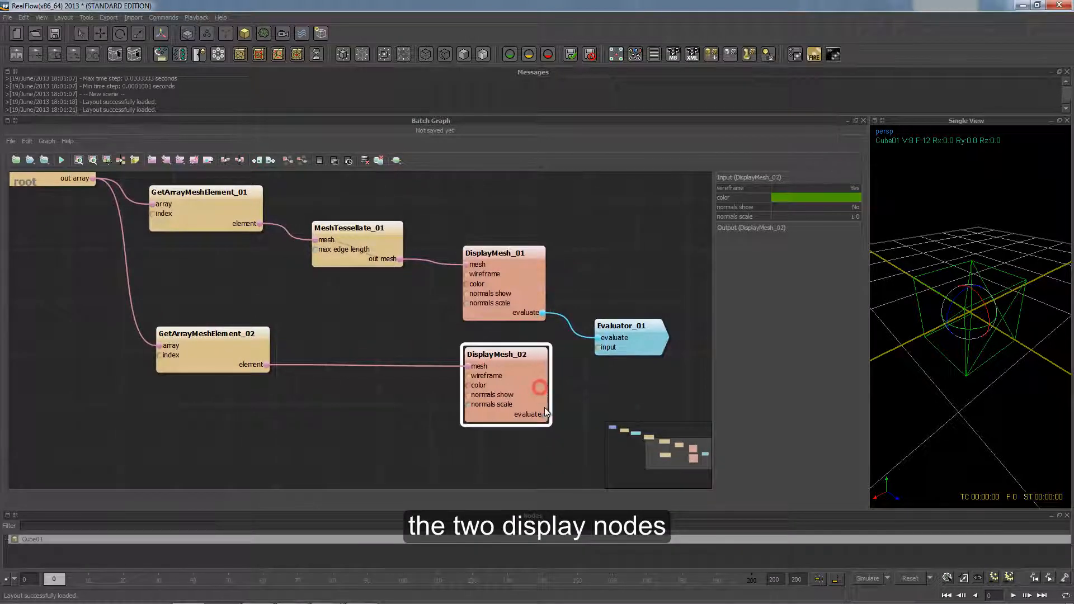
drag(546, 414, 599, 348)
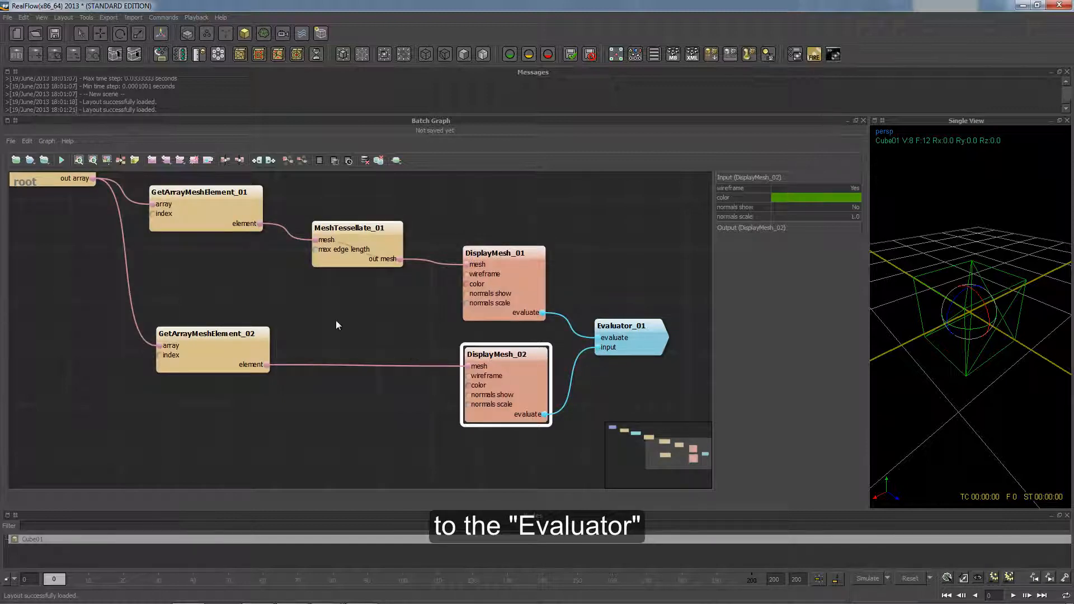
Review the start of the graph, checking the GetObject, GetObjectMesh and ObjectMeshToMesh nodes
scroll(336, 320, down, 1)
middle_drag(343, 336, 499, 418)
middle_drag(239, 297, 414, 317)
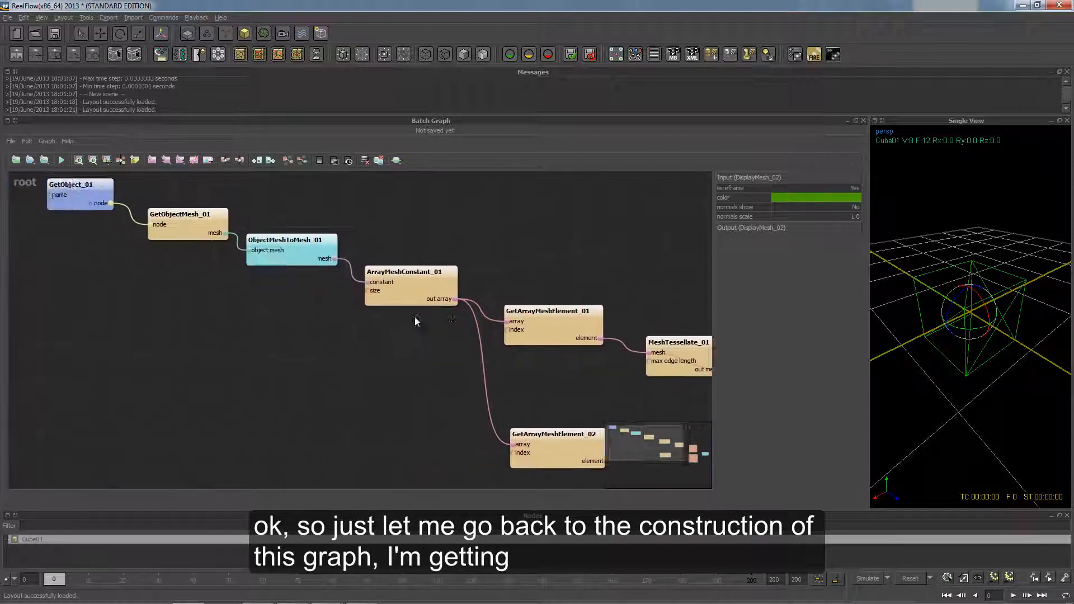
scroll(317, 333, up, 3)
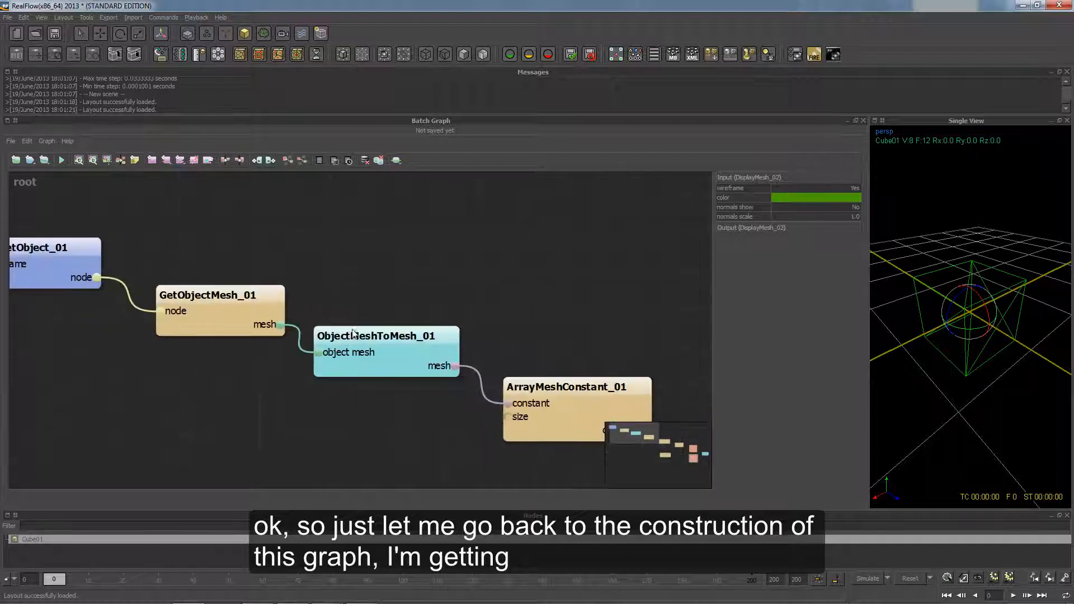
scroll(357, 281, down, 1)
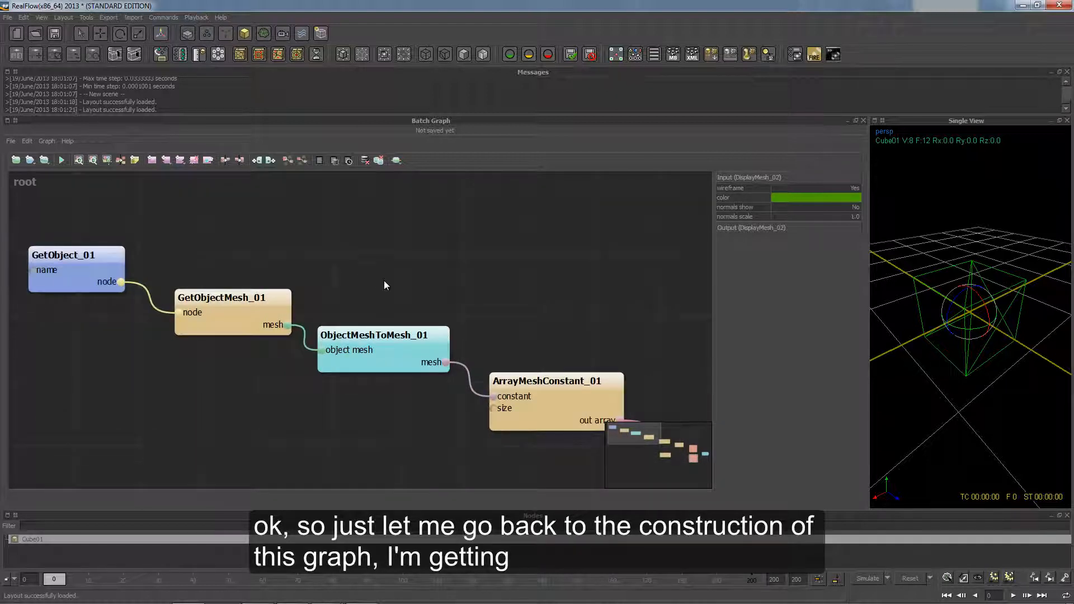
click(58, 269)
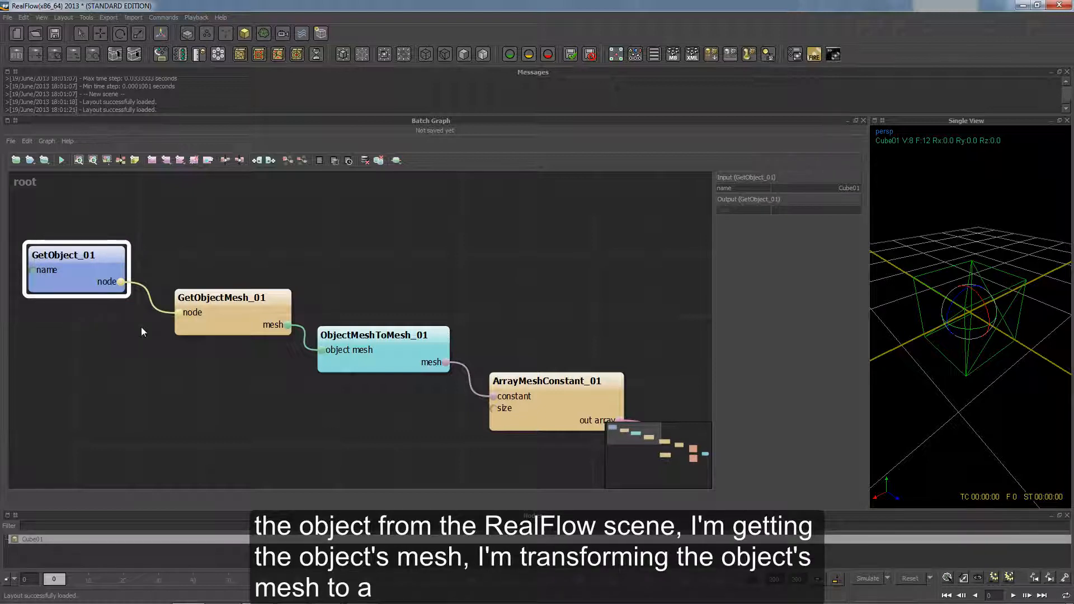
drag(240, 250, 227, 392)
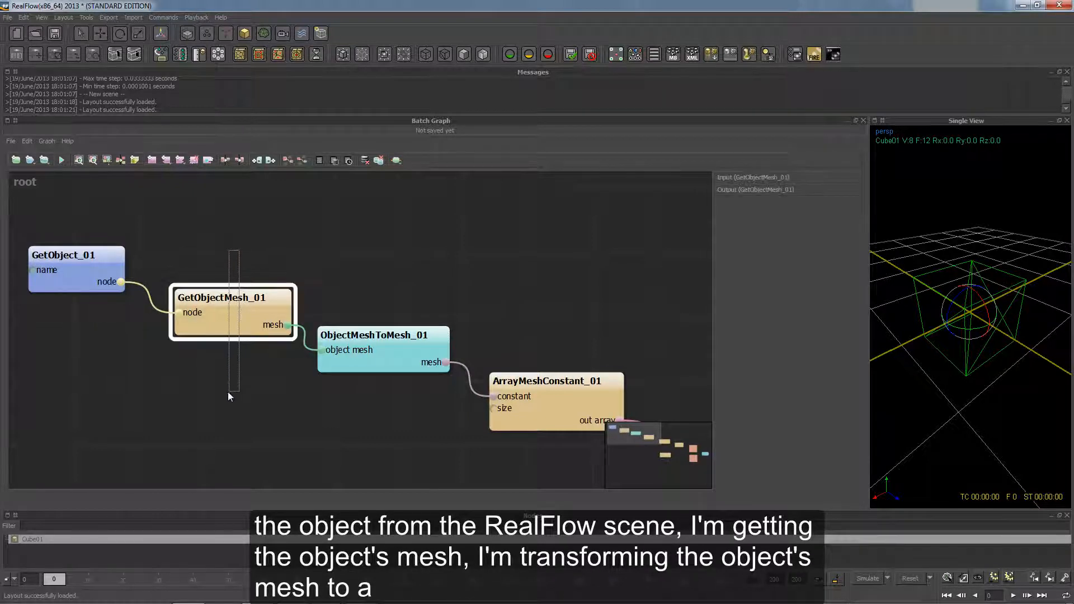
drag(372, 228, 396, 428)
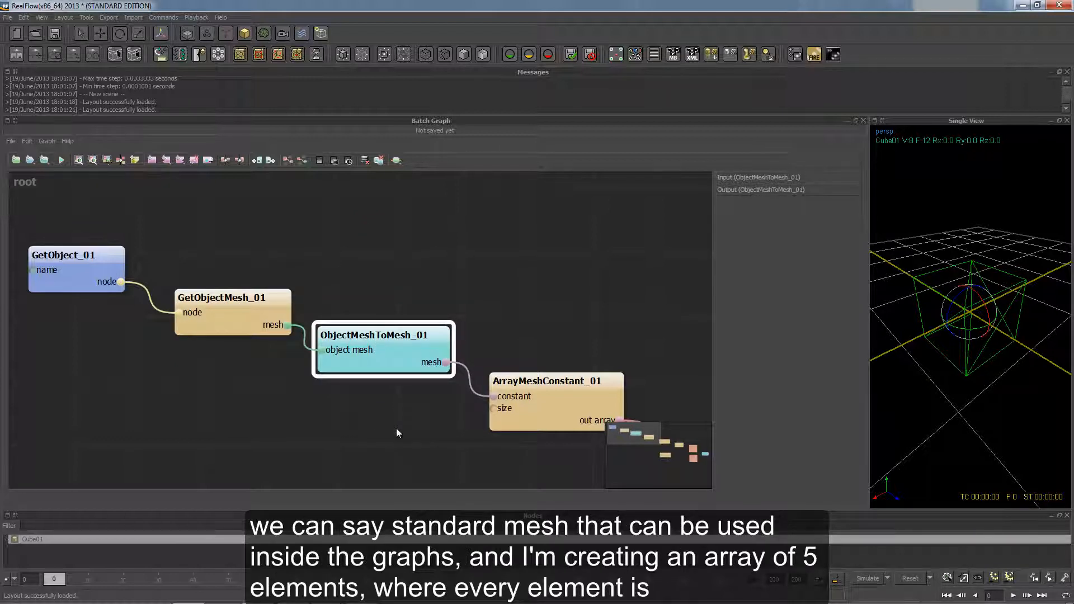
Review the ArrayMeshConstant node and the two element branches through MeshTessellate and the DisplayMesh nodes to the Evaluator
middle_drag(573, 348, 464, 260)
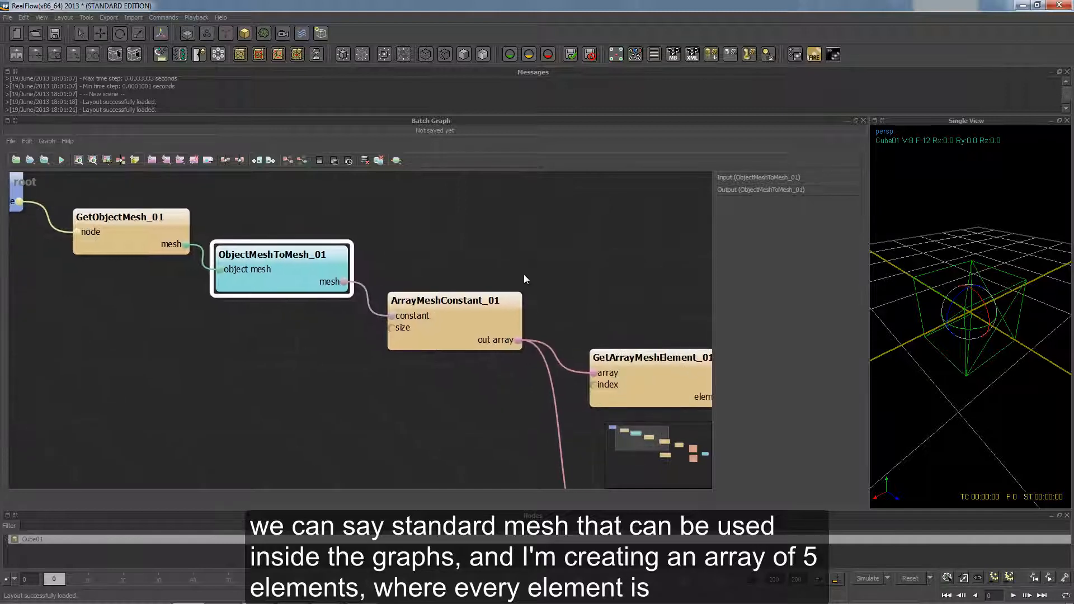
middle_drag(485, 305, 357, 267)
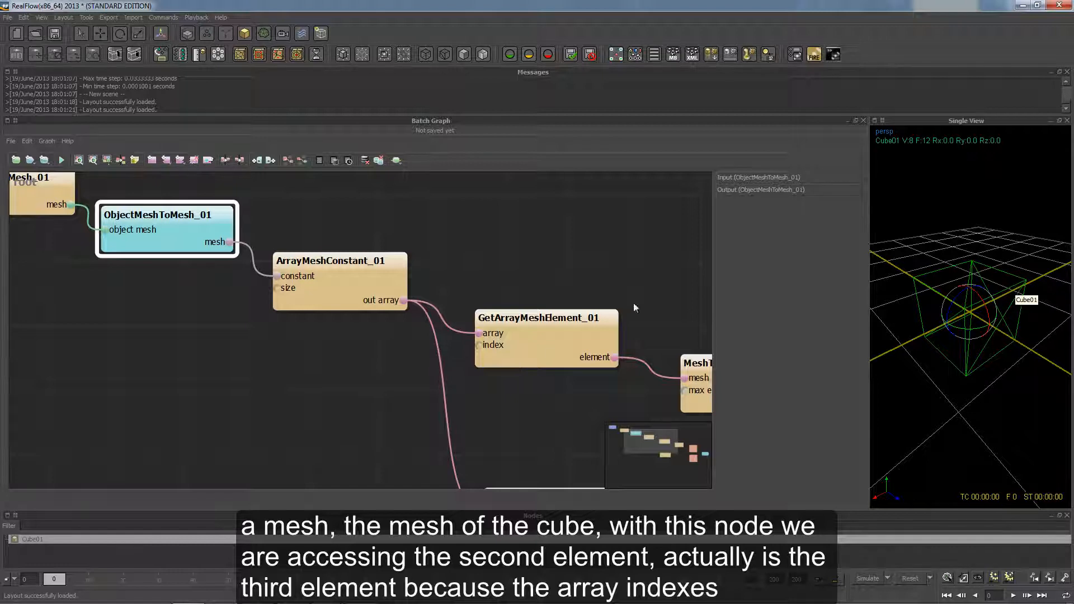
middle_drag(571, 300, 494, 219)
click(492, 250)
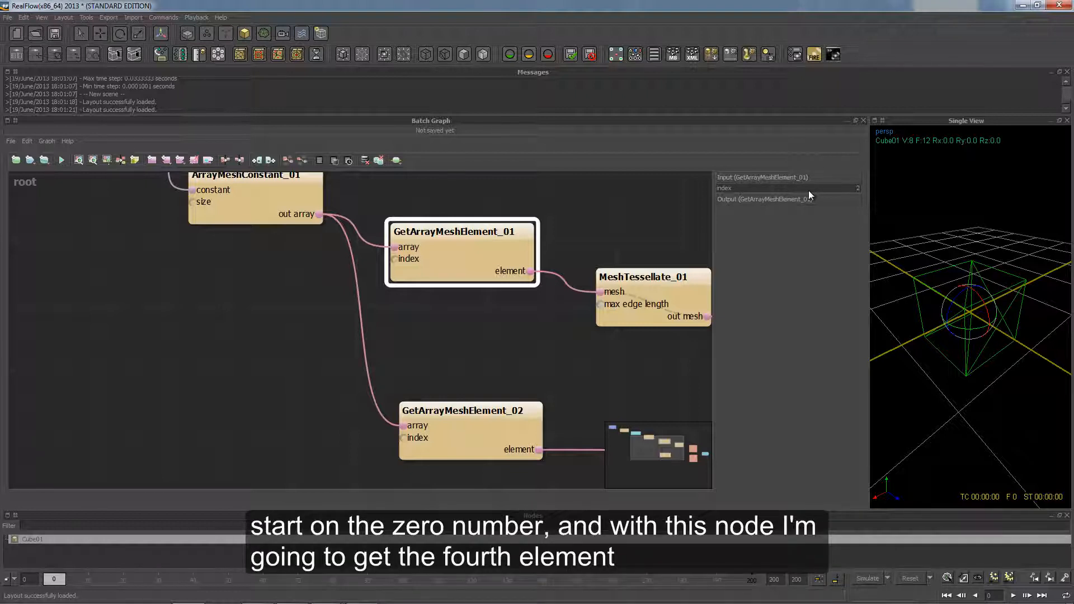
drag(511, 431, 506, 395)
middle_drag(611, 360, 373, 349)
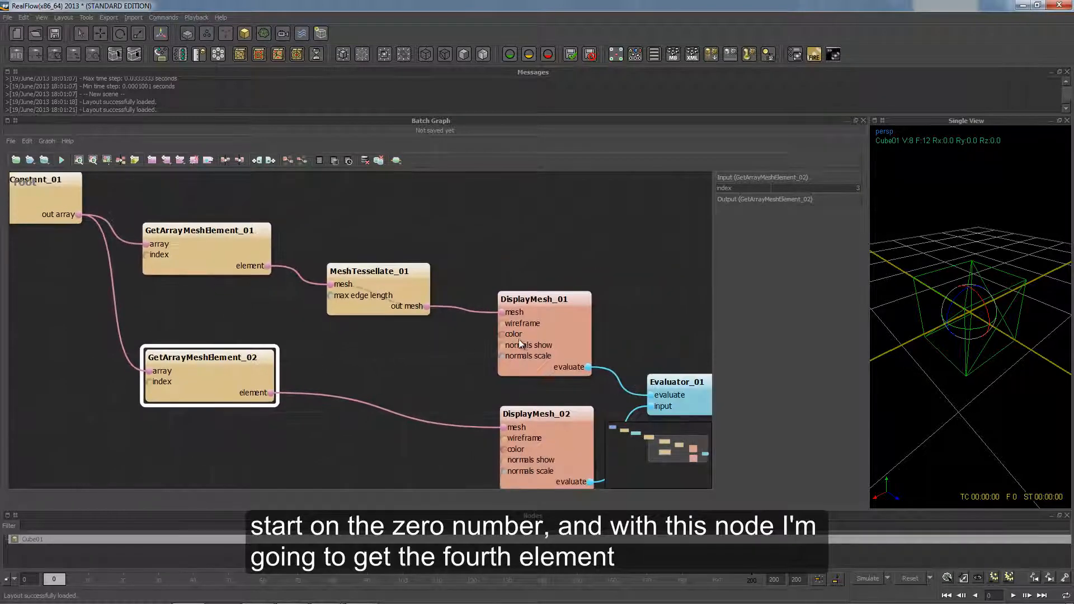
drag(383, 287, 386, 285)
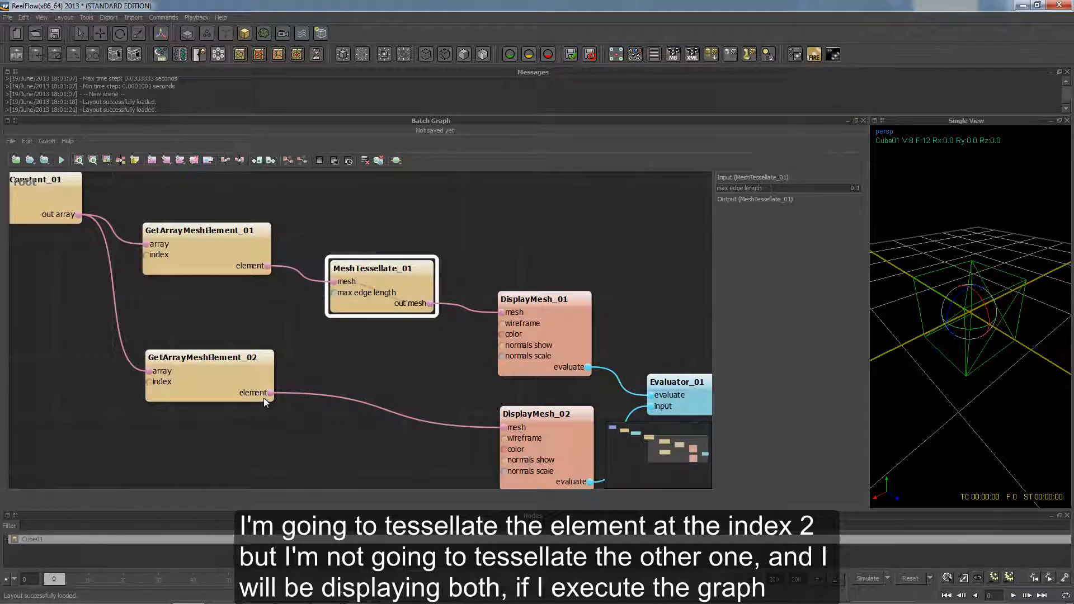
middle_drag(418, 390, 317, 351)
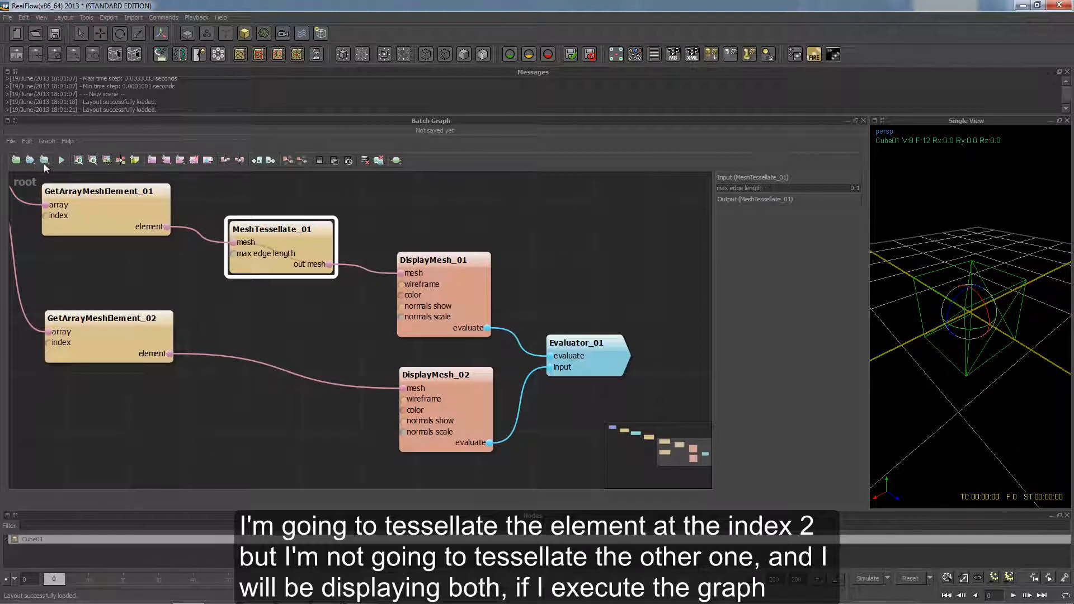
Execute the batch graph, widen the 3D view and inspect the displayed cube meshes up close
click(61, 161)
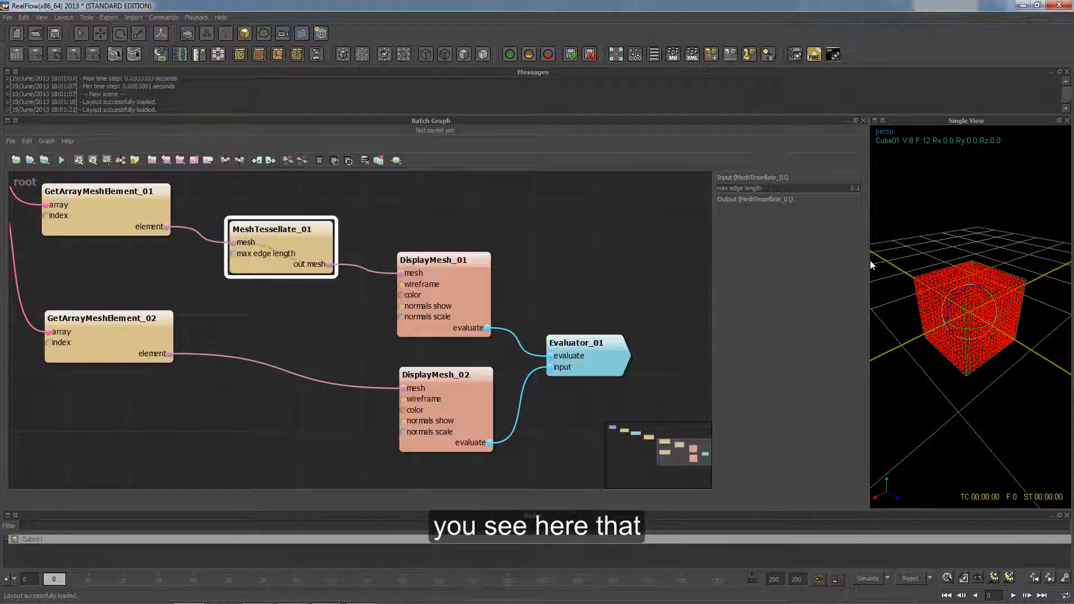
drag(869, 258, 712, 258)
scroll(787, 301, up, 3)
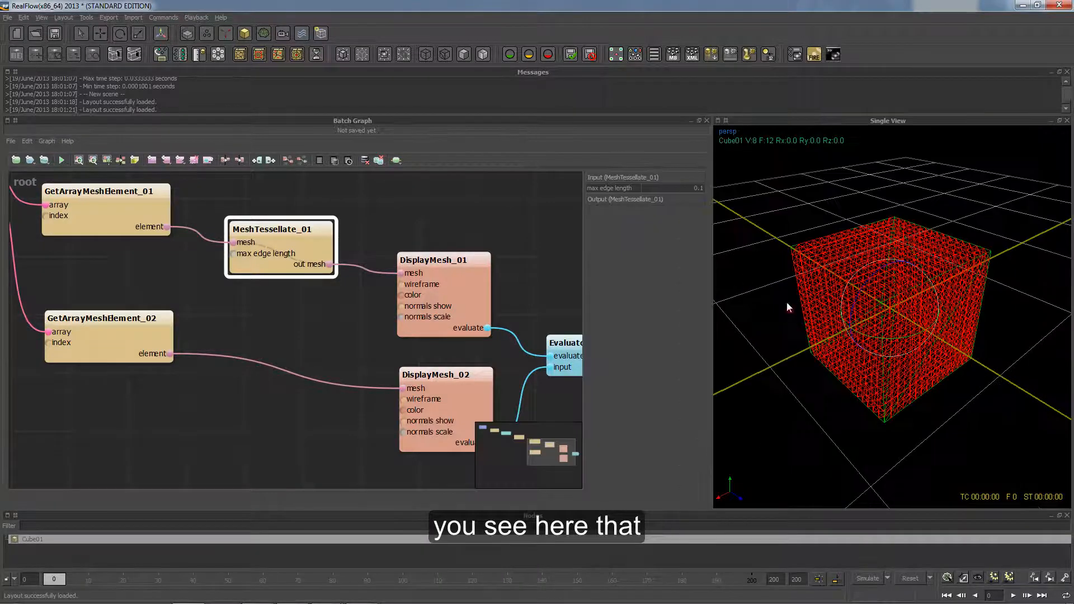
mouse_move(798, 305)
alt+mouse_down()
mouse_move(805, 310)
mouse_move(794, 307)
alt+mouse_up()
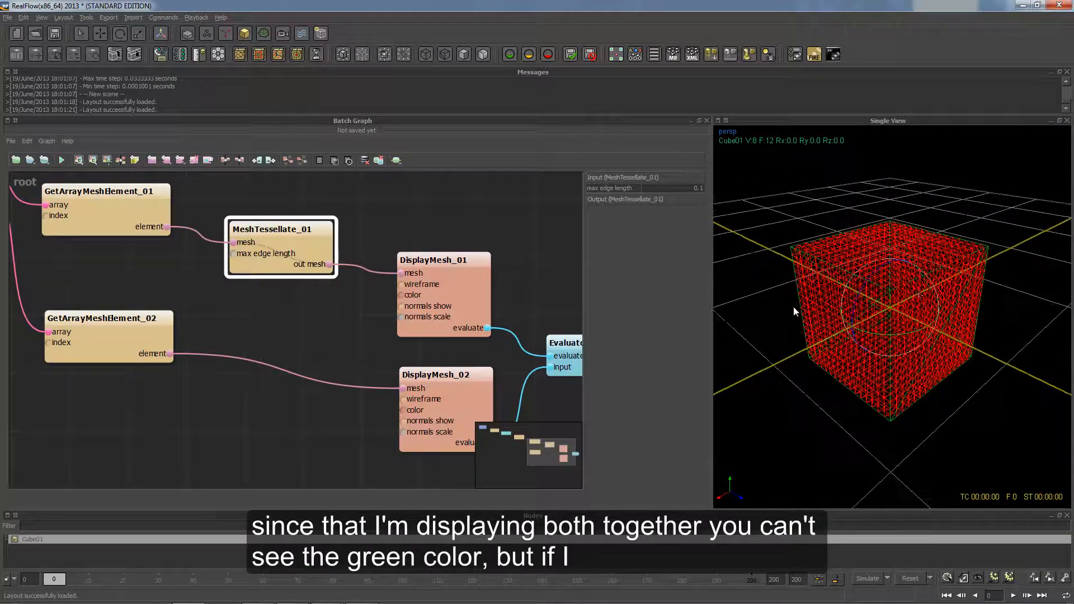
Disconnect the red DisplayMesh node from the Evaluator and execute the graph again
middle_drag(471, 291, 332, 278)
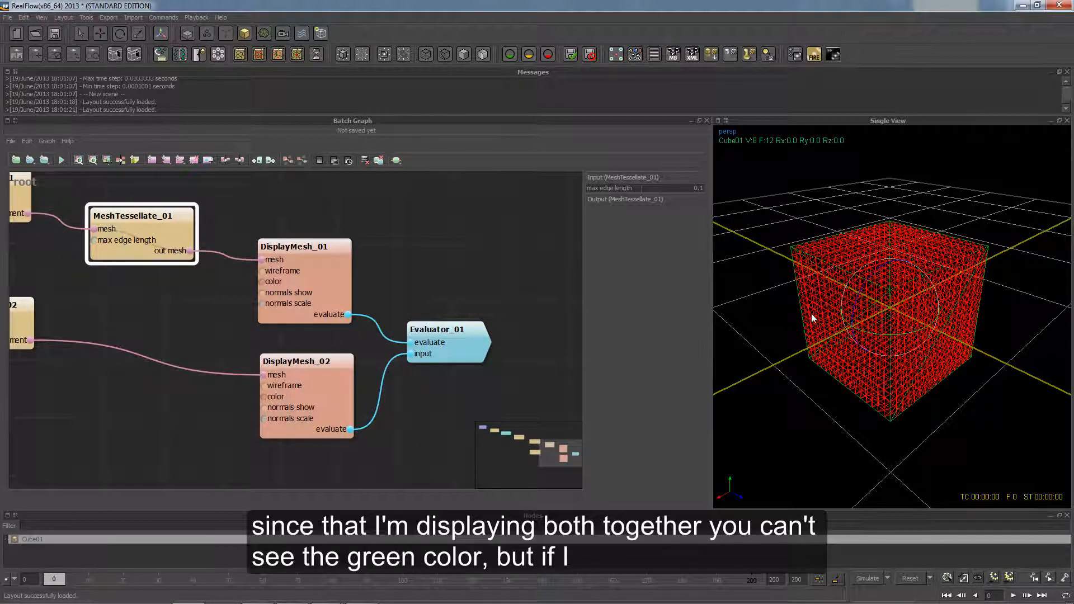
drag(409, 343, 391, 321)
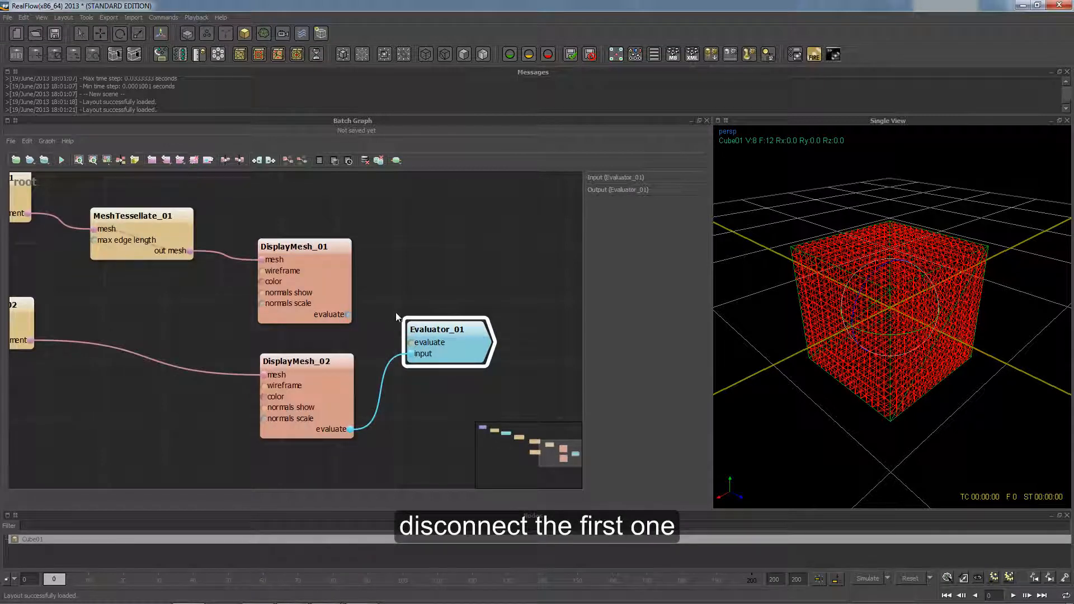
click(59, 162)
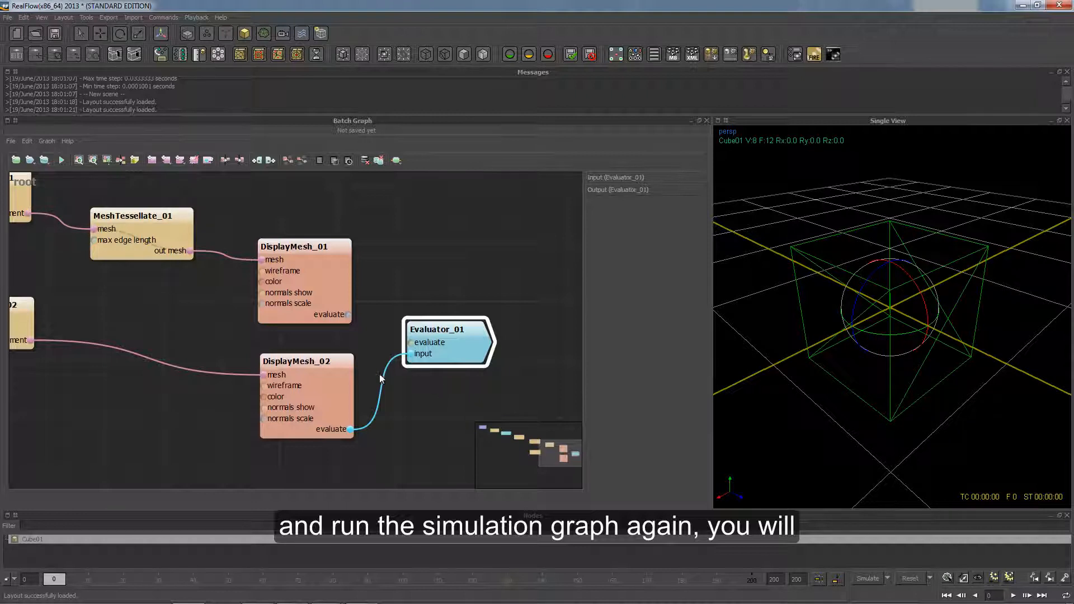
middle_drag(369, 365, 431, 362)
scroll(293, 340, down, 2)
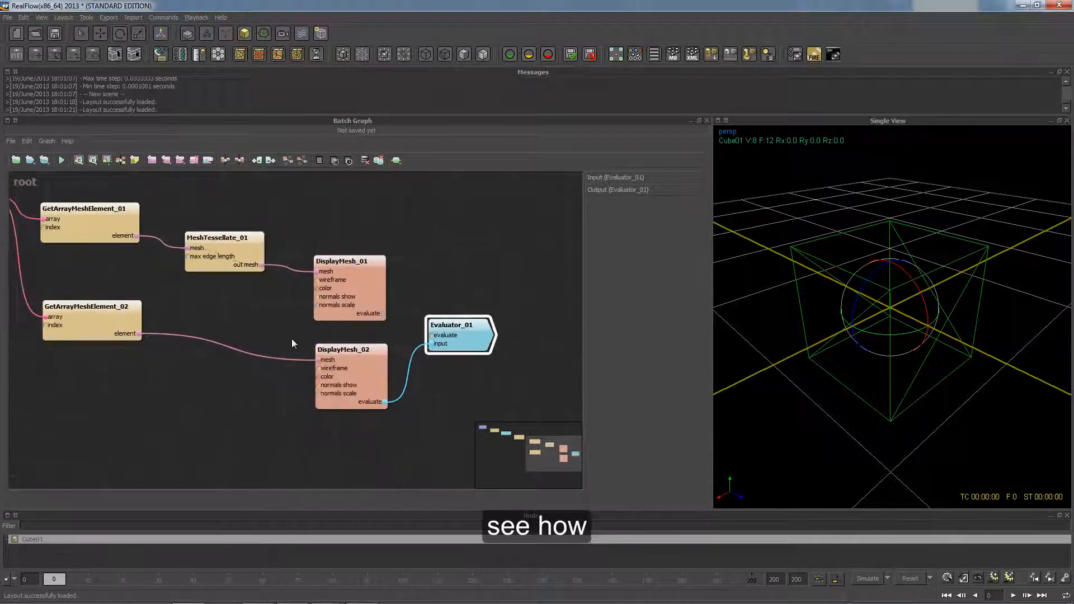
mouse_move(292, 341)
middle_down()
mouse_move(331, 365)
mouse_move(413, 382)
mouse_move(302, 349)
mouse_move(451, 392)
mouse_move(393, 376)
mouse_move(437, 374)
mouse_move(297, 350)
middle_up()
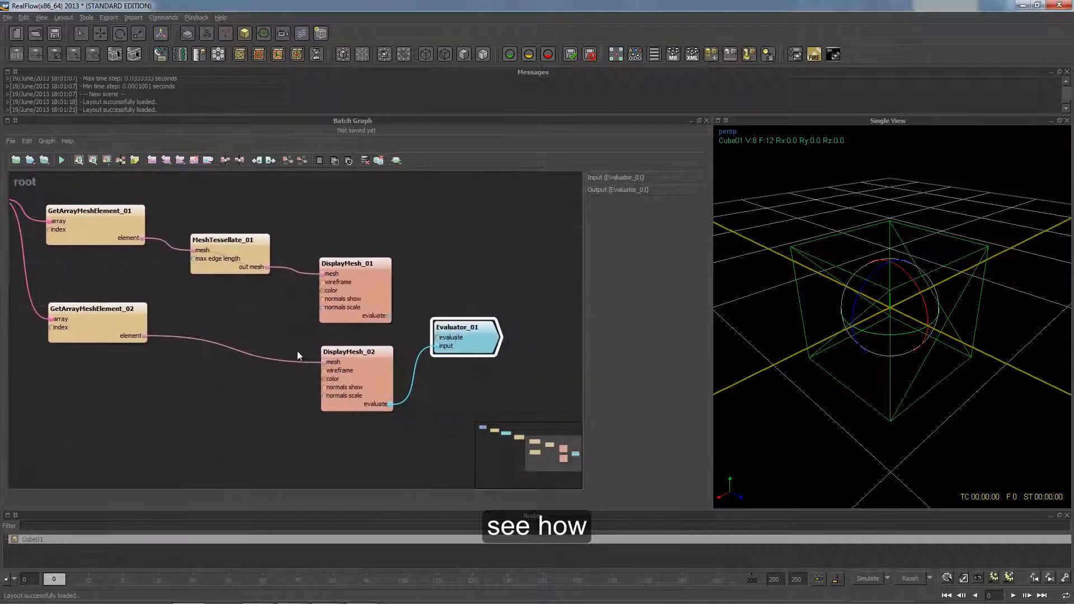
Reconnect the red DisplayMesh node's evaluate output to the Evaluator's evaluate input and move the node slightly higher
click(365, 381)
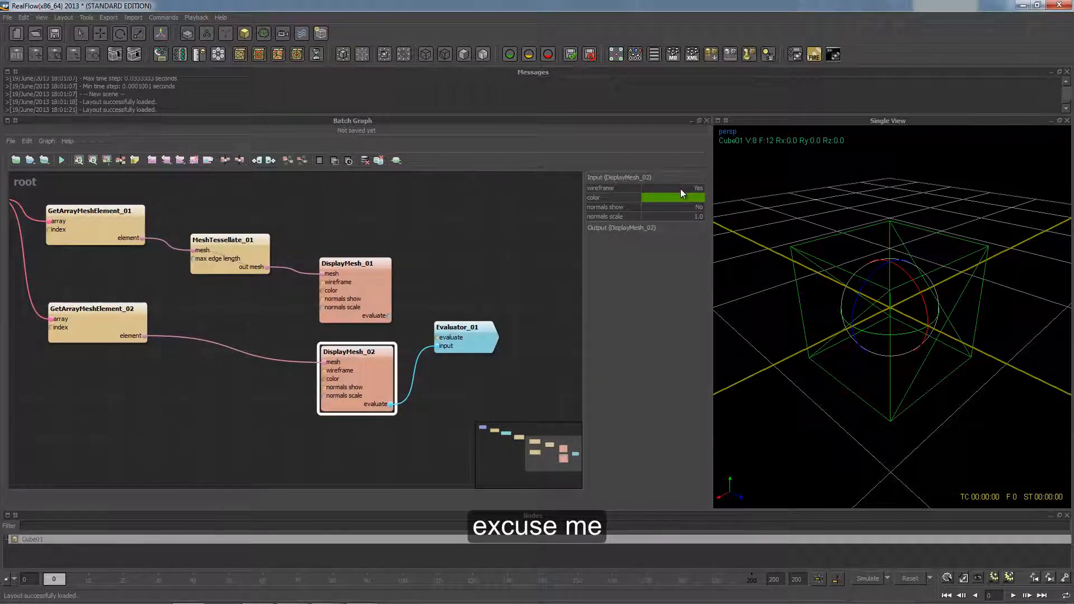
drag(394, 315, 438, 339)
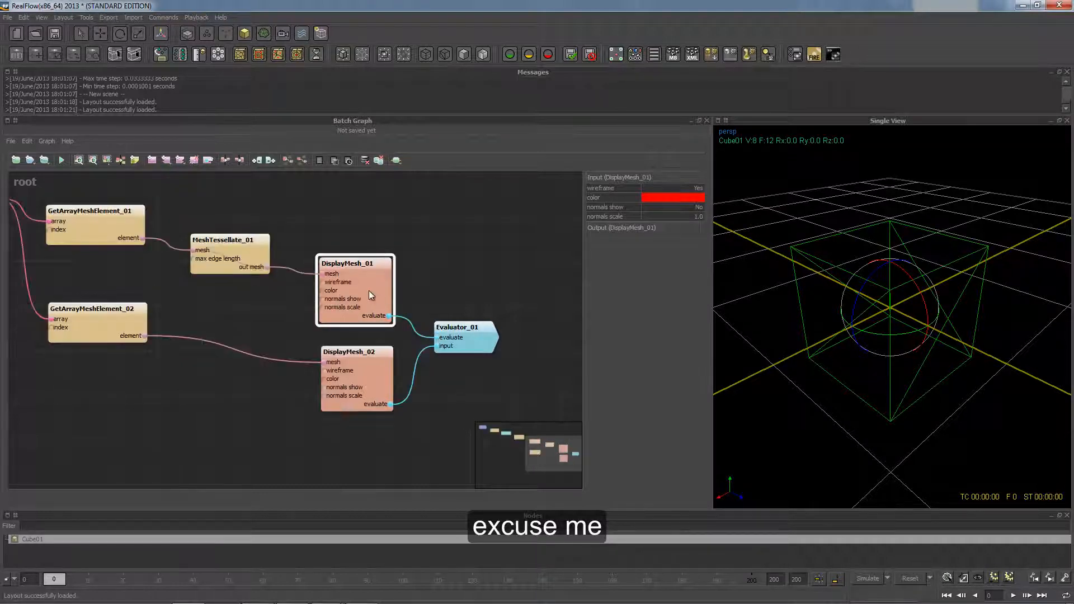
drag(340, 278, 340, 256)
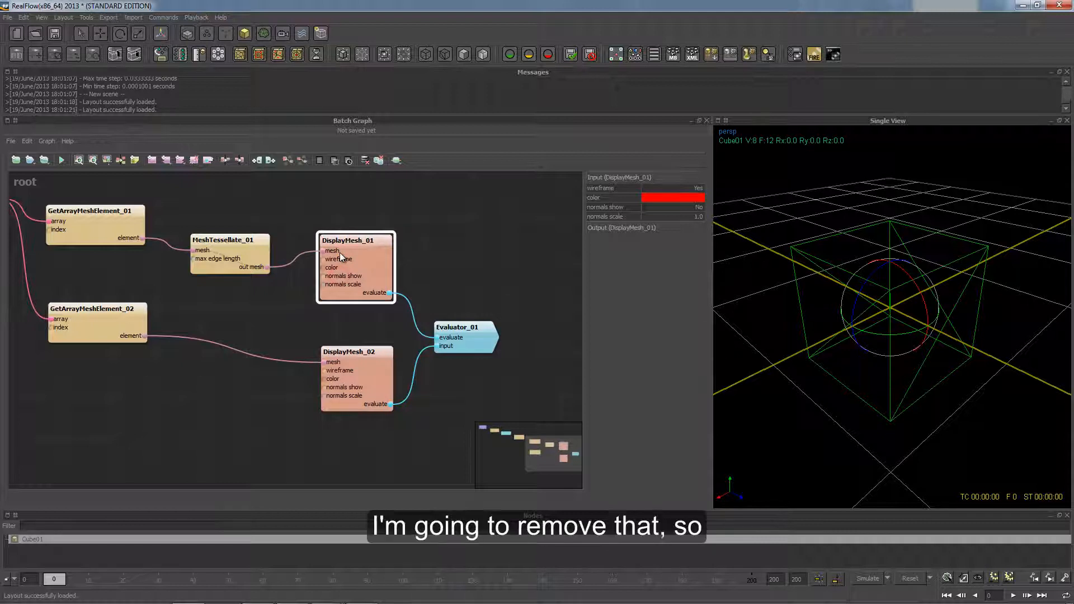
Delete the red DisplayMesh node, connect MeshTessellate's out mesh to the Evaluator's evaluate input, and lower the green DisplayMesh node slightly
key(Delete)
drag(269, 268, 436, 338)
drag(354, 378, 350, 387)
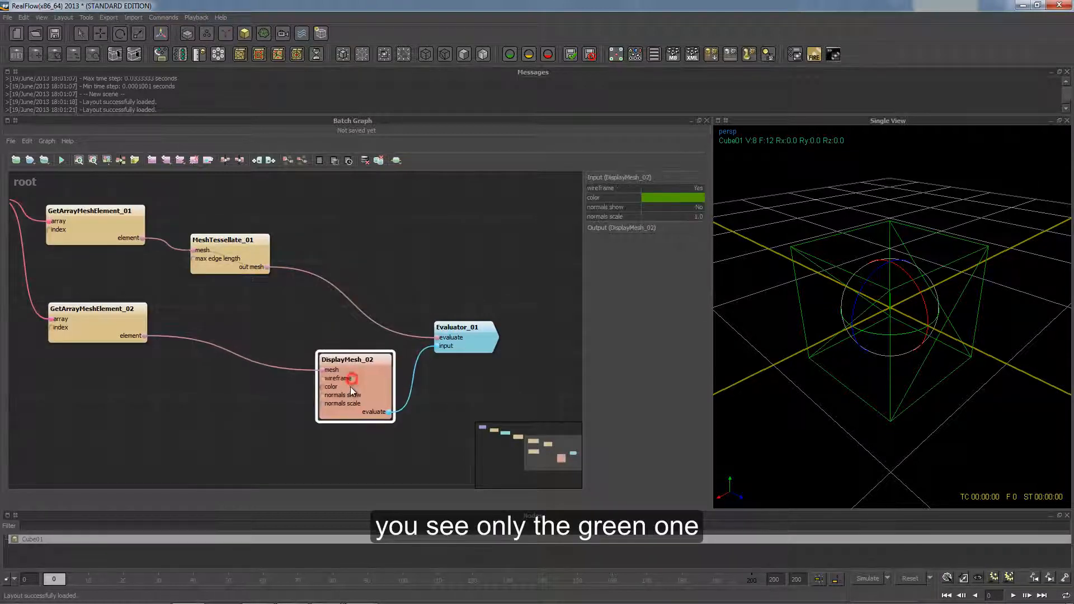
Execute the batch graph and inspect the resulting green cube mesh in the 3D view
click(59, 160)
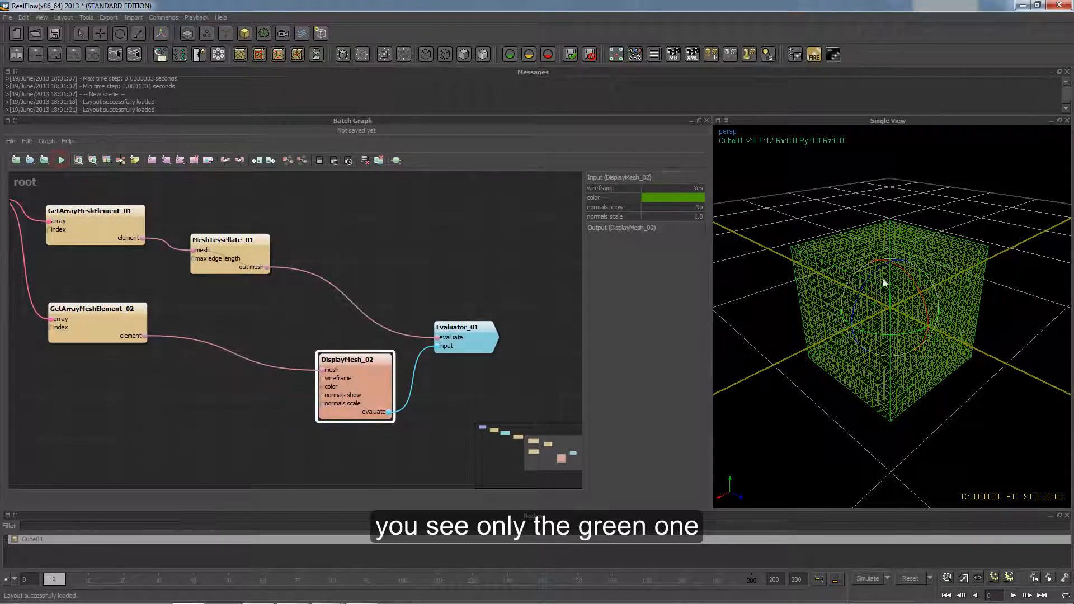
alt+drag(935, 358, 931, 353)
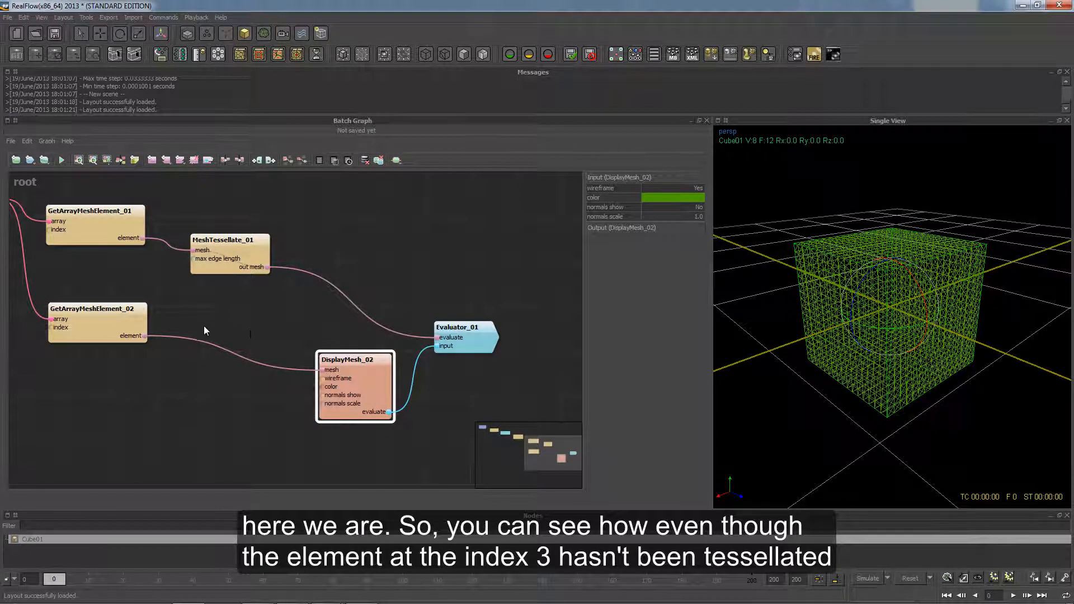
middle_drag(274, 334, 382, 359)
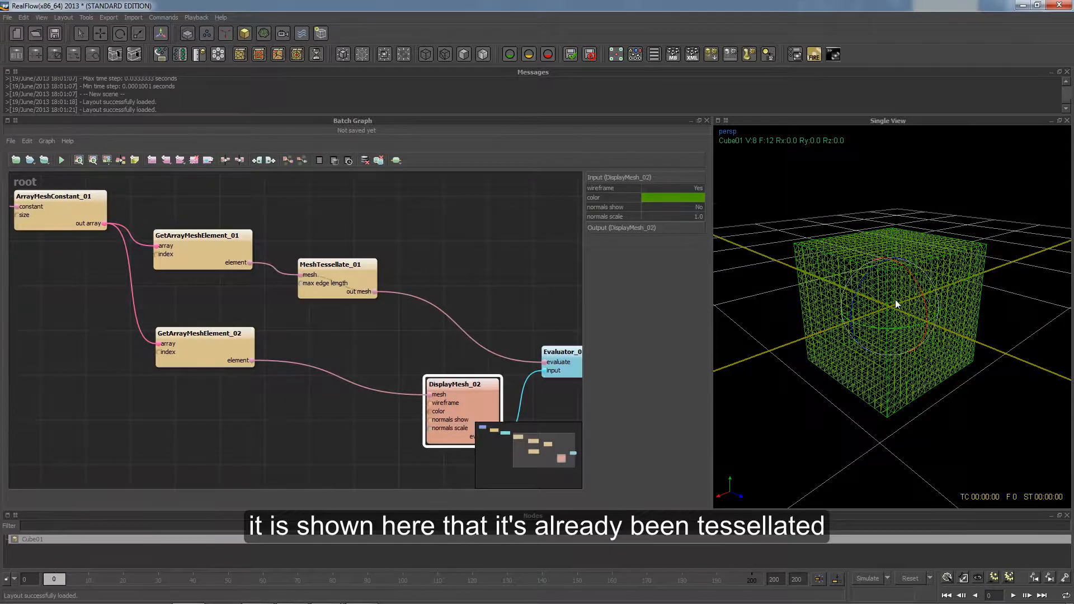
alt+drag(895, 300, 902, 310)
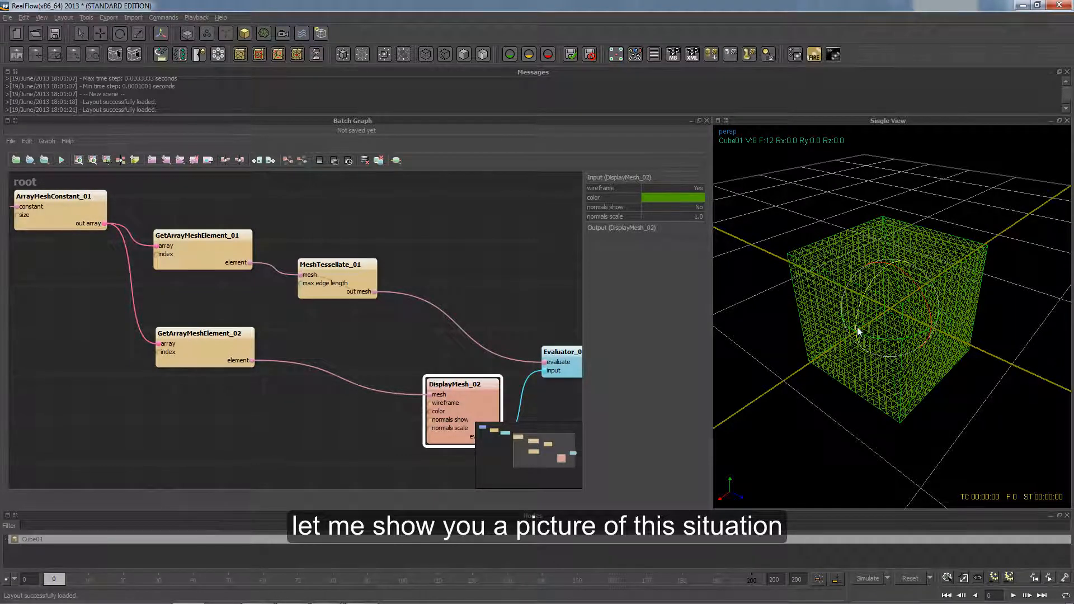
key(alt+Tab)
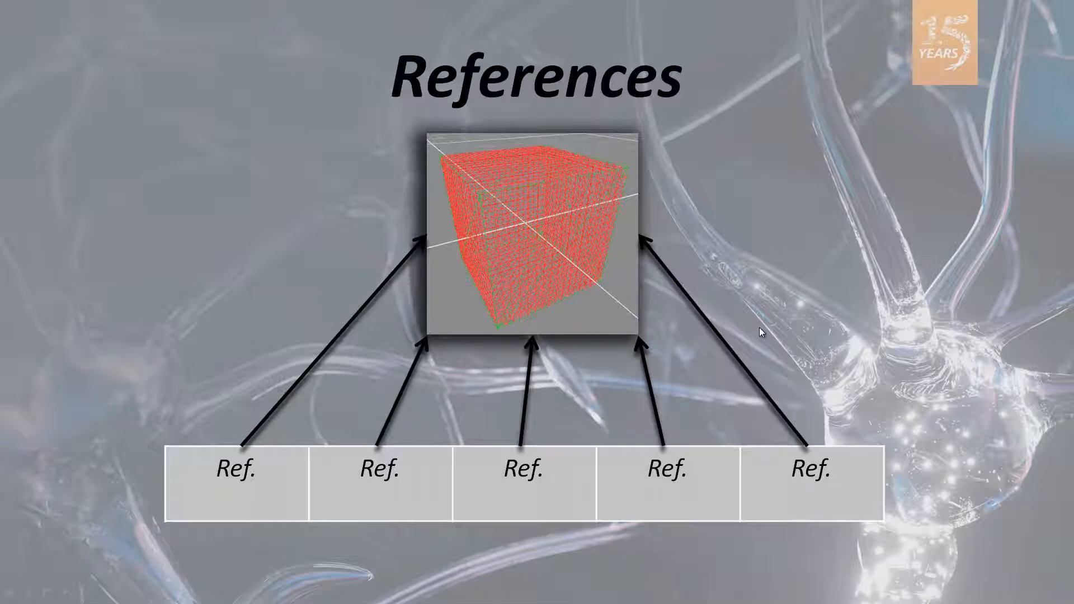
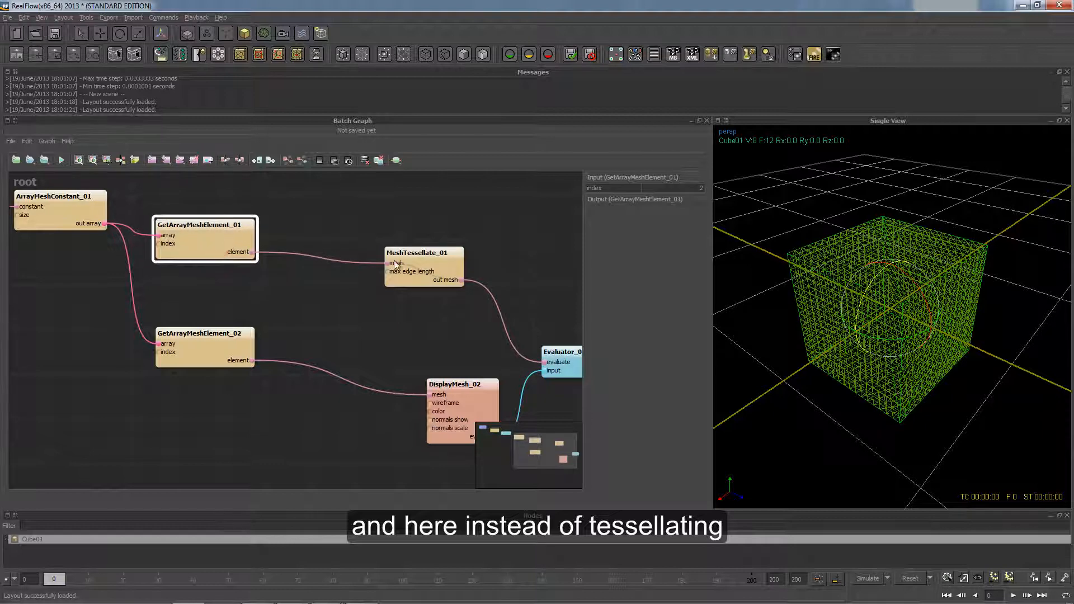
Move MeshTessellate_01 further away from GetArrayMeshElement_01 and add a MeshCopy node to the graph
drag(403, 261, 453, 258)
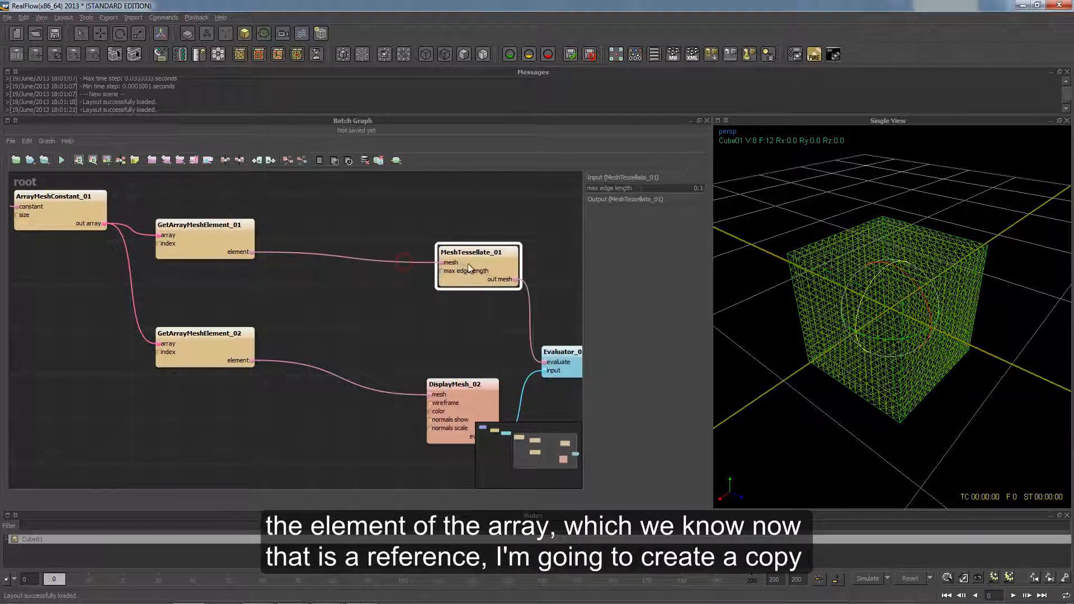
click(368, 291)
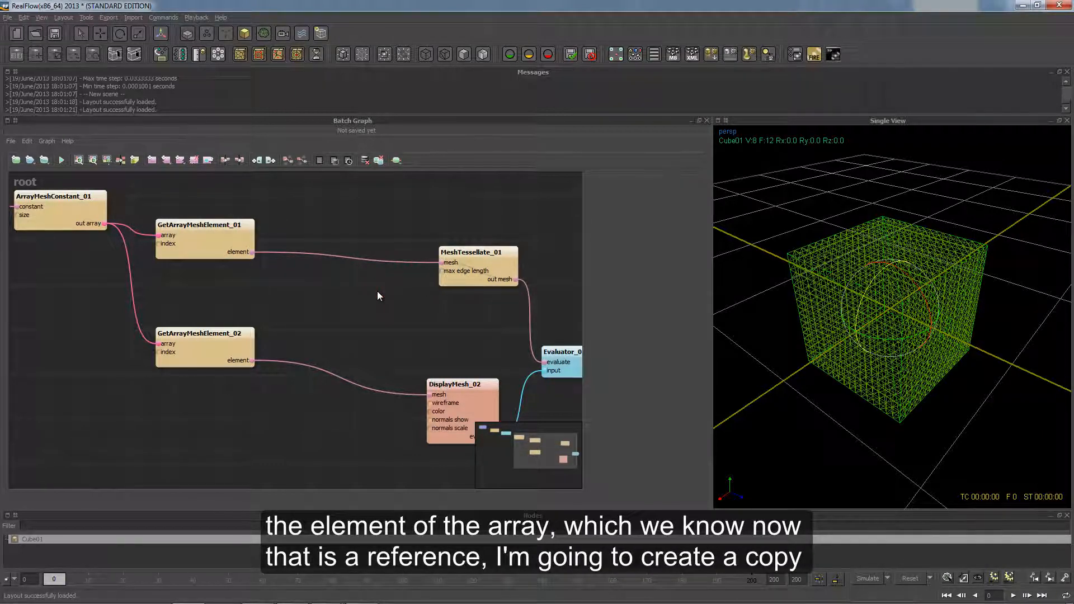
right_click(378, 292)
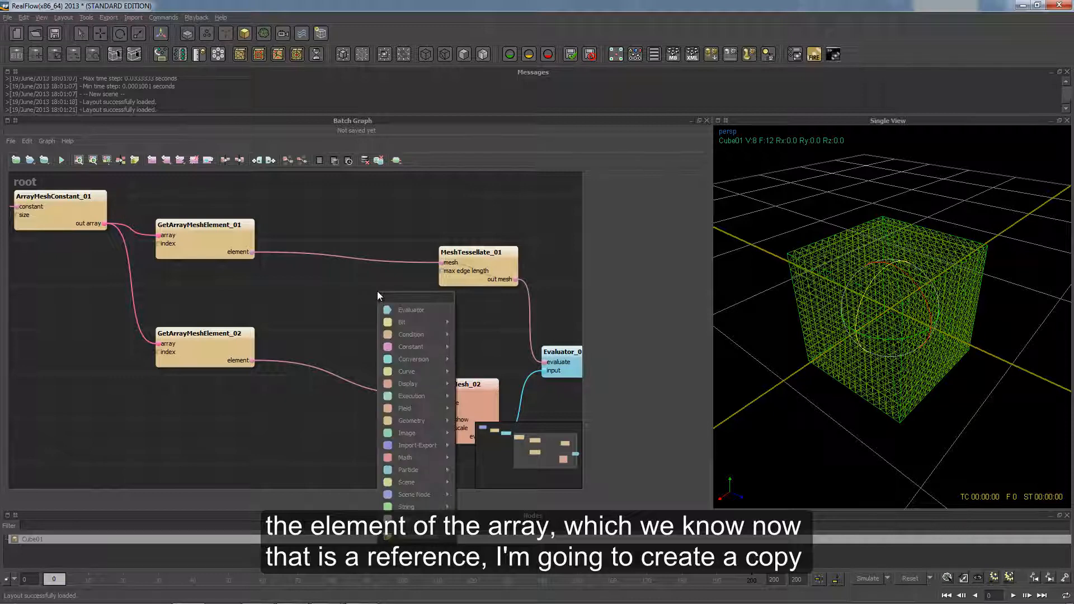
text(meshcop)
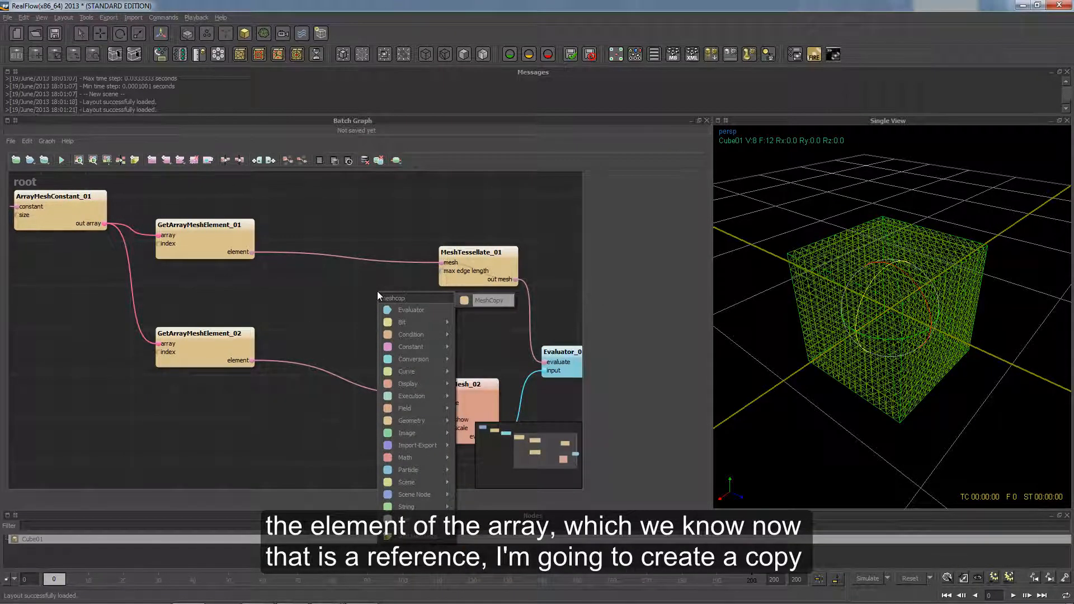
key(Return)
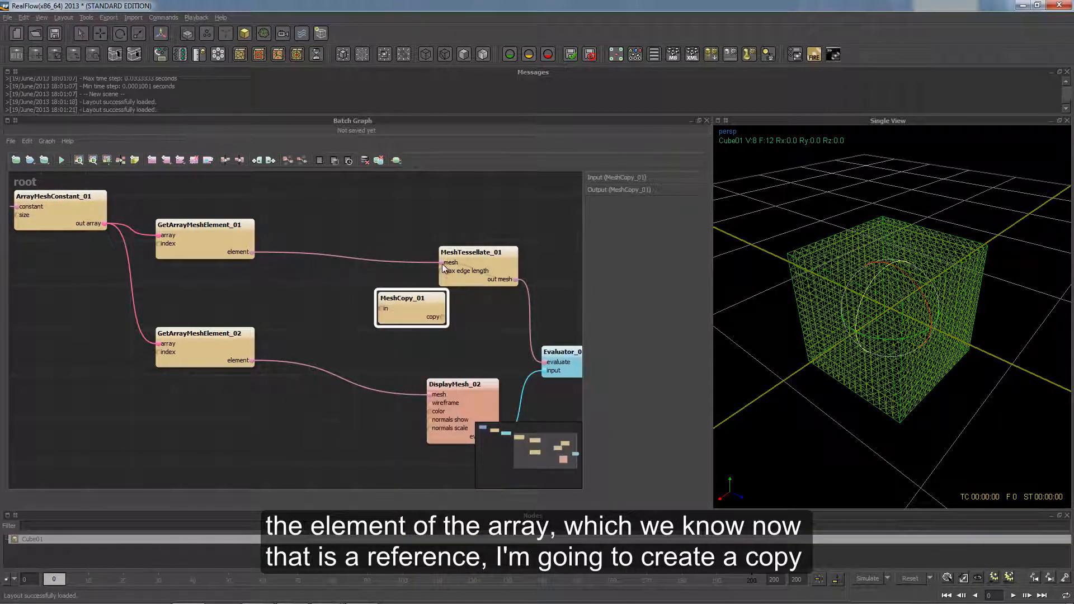
Wire MeshCopy_01 between GetArrayMeshElement_01's element output and MeshTessellate_01's mesh input, and shift the Evaluator outward
drag(442, 263, 359, 255)
drag(251, 251, 336, 258)
drag(367, 254, 433, 249)
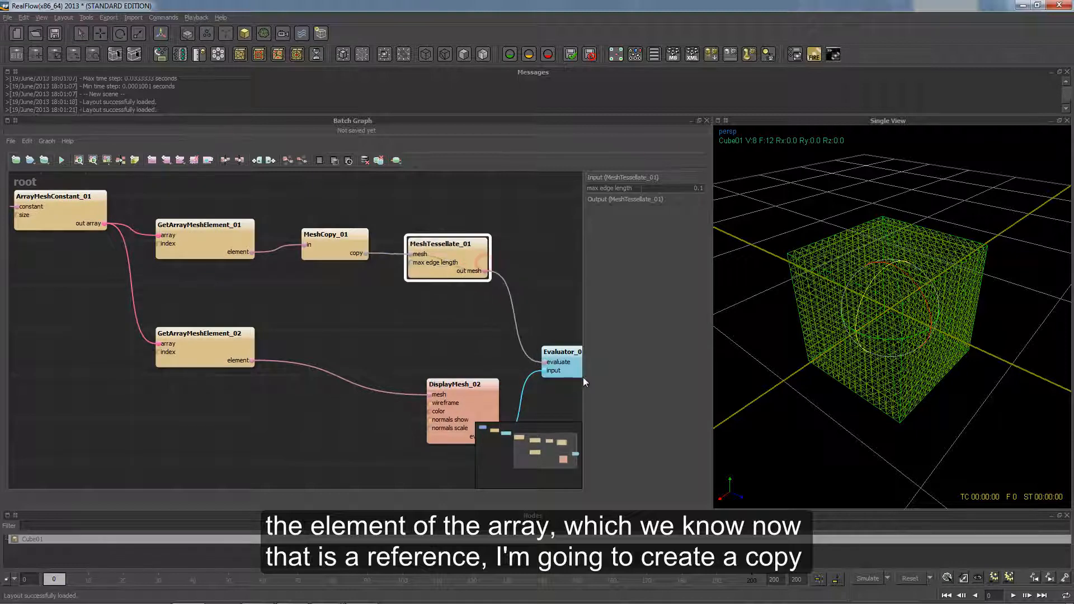
drag(572, 359, 600, 355)
middle_drag(505, 409, 441, 385)
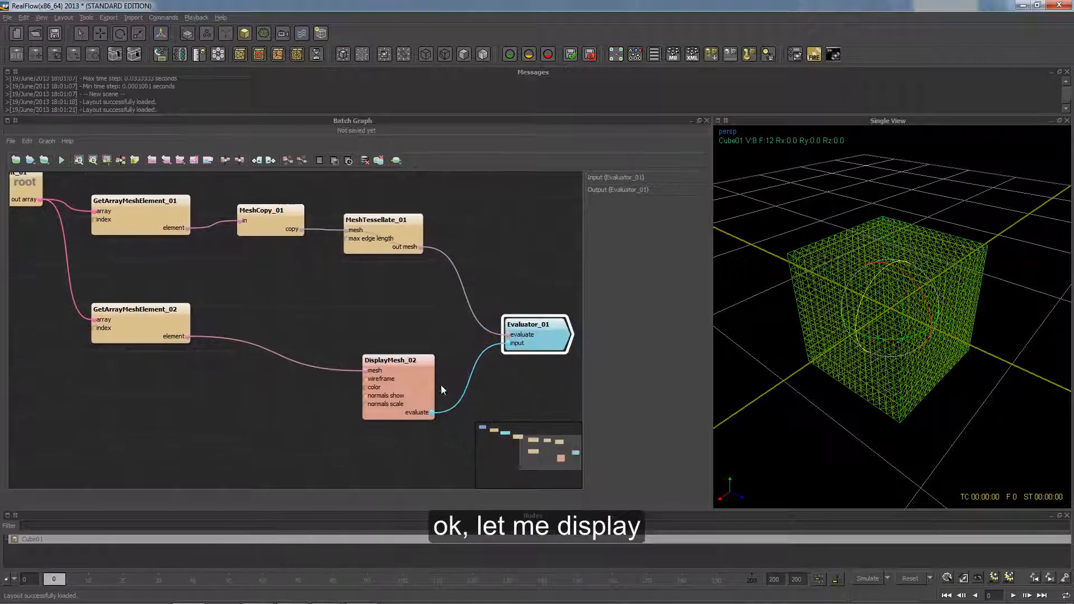
Duplicate DisplayMesh_02 and wire the copy between MeshTessellate_01's out mesh and the Evaluator's evaluate input, spacing the nodes apart
click(385, 378)
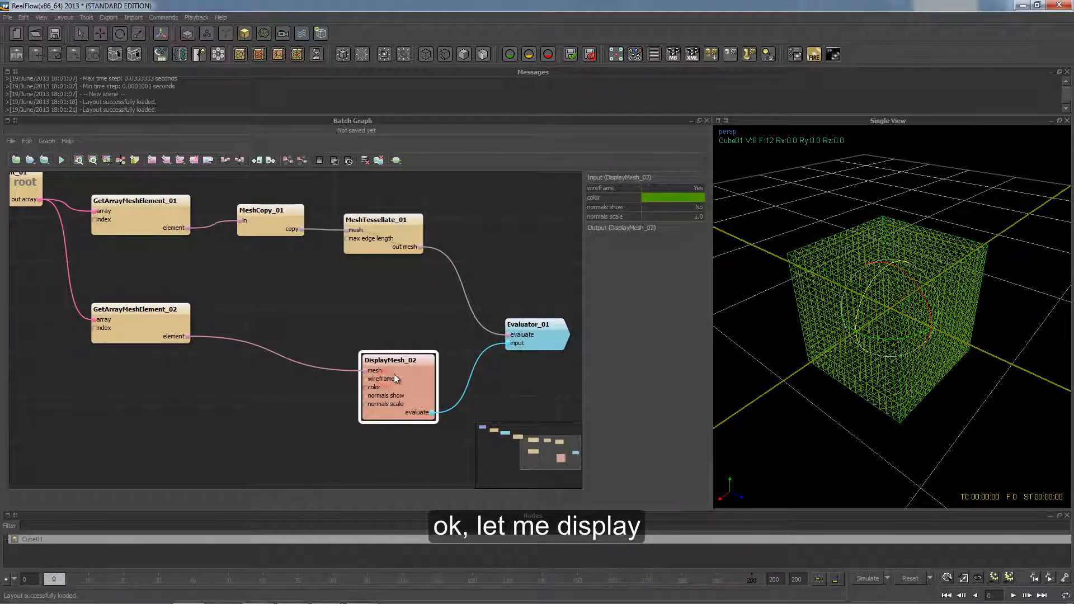
key(ctrl+c)
key(ctrl+v)
drag(419, 402, 446, 223)
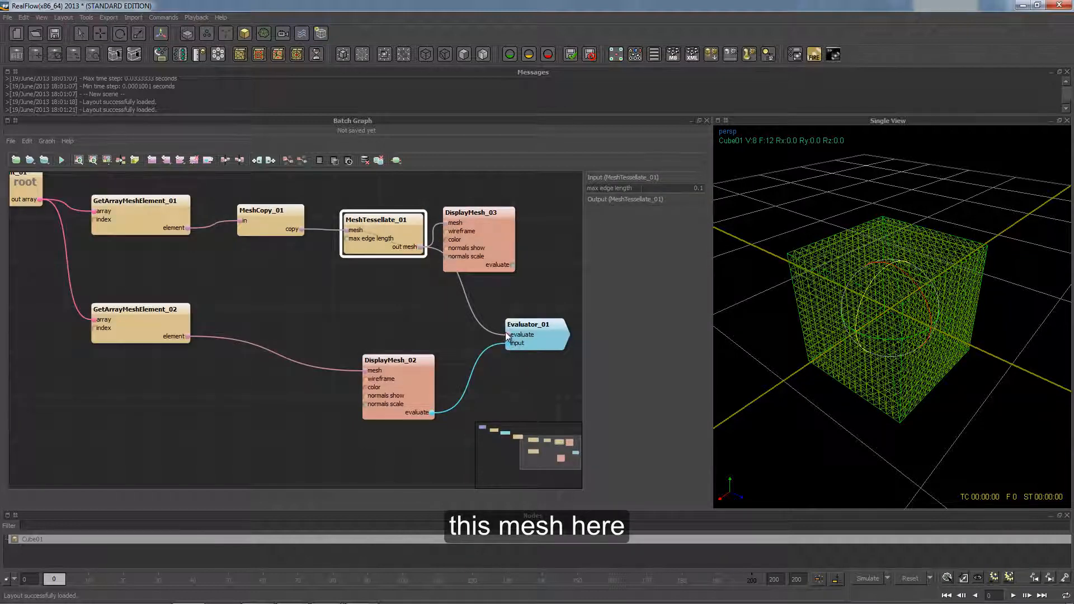
drag(515, 342, 543, 332)
click(519, 352)
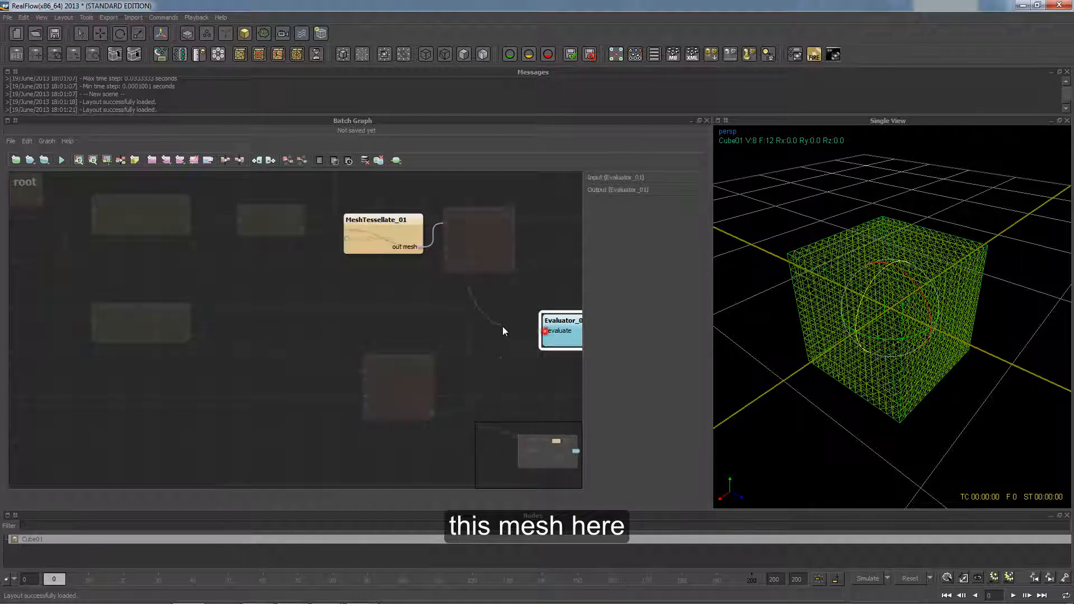
click(504, 247)
drag(491, 251, 490, 276)
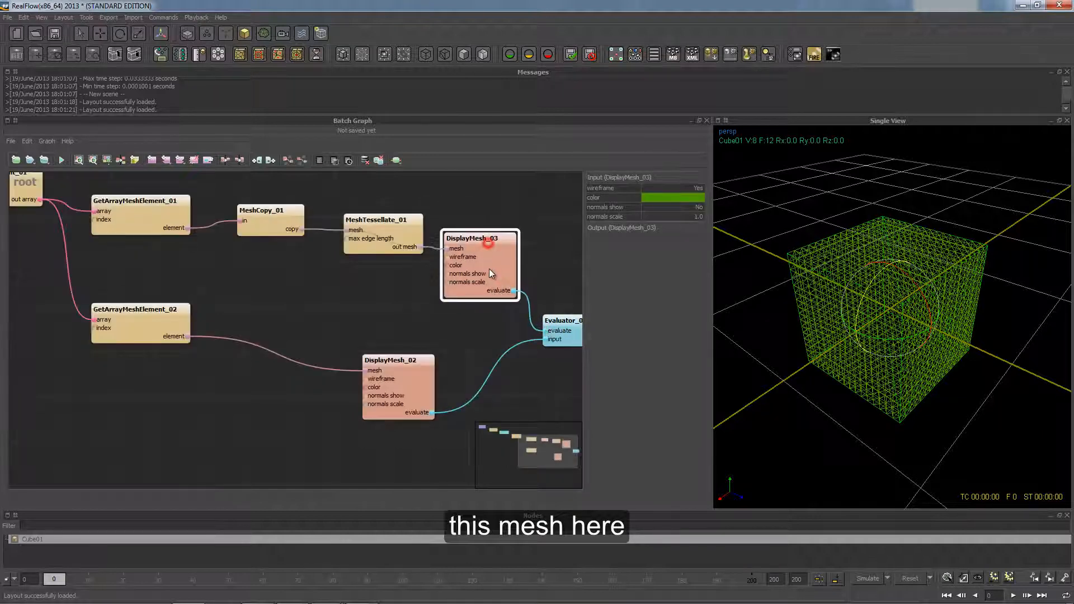
Set the duplicated DisplayMesh node's color to red, execute the batch graph and inspect the cube meshes
click(682, 196)
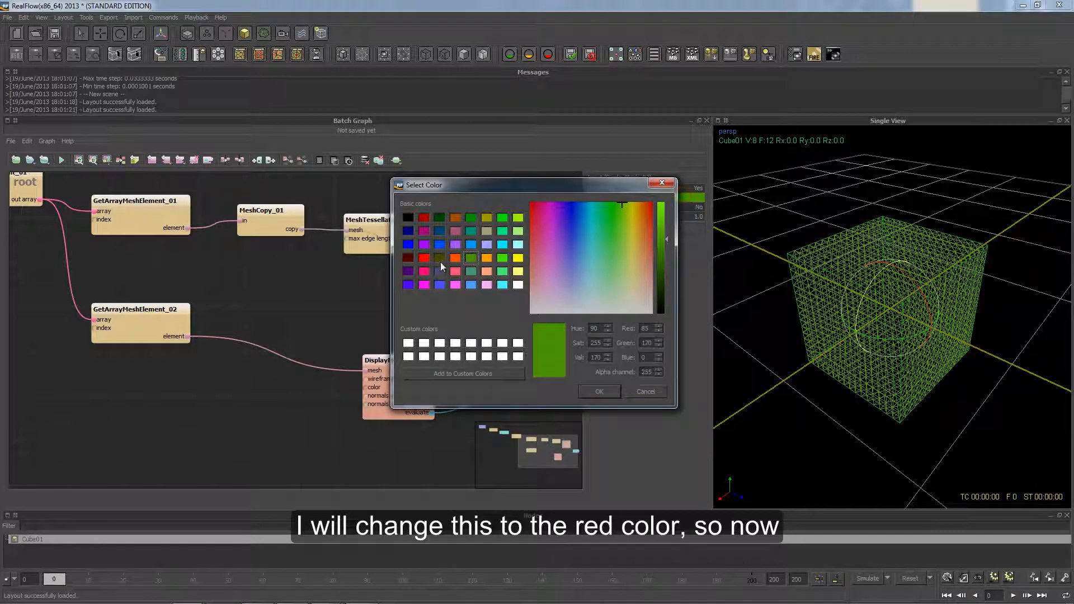
click(424, 259)
click(602, 392)
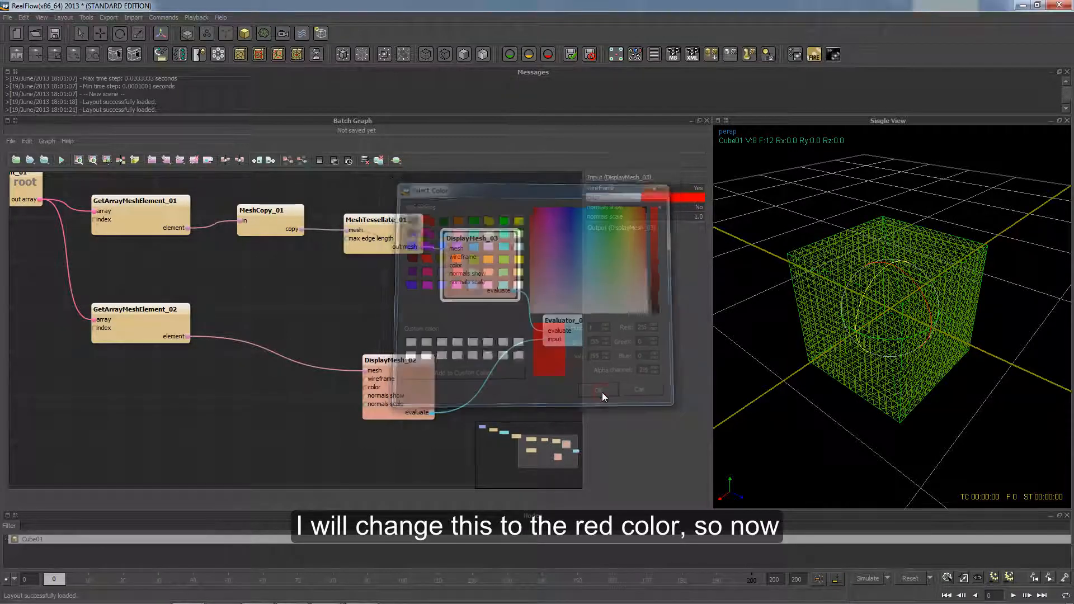
click(62, 161)
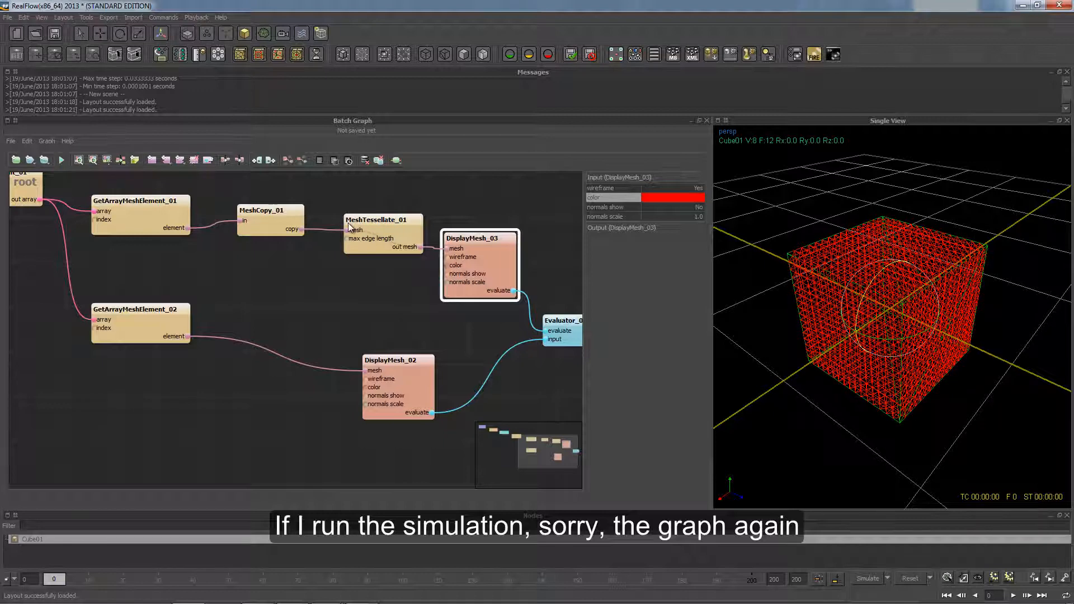
mouse_move(916, 370)
alt+mouse_down()
mouse_move(918, 353)
mouse_move(909, 371)
alt+mouse_up()
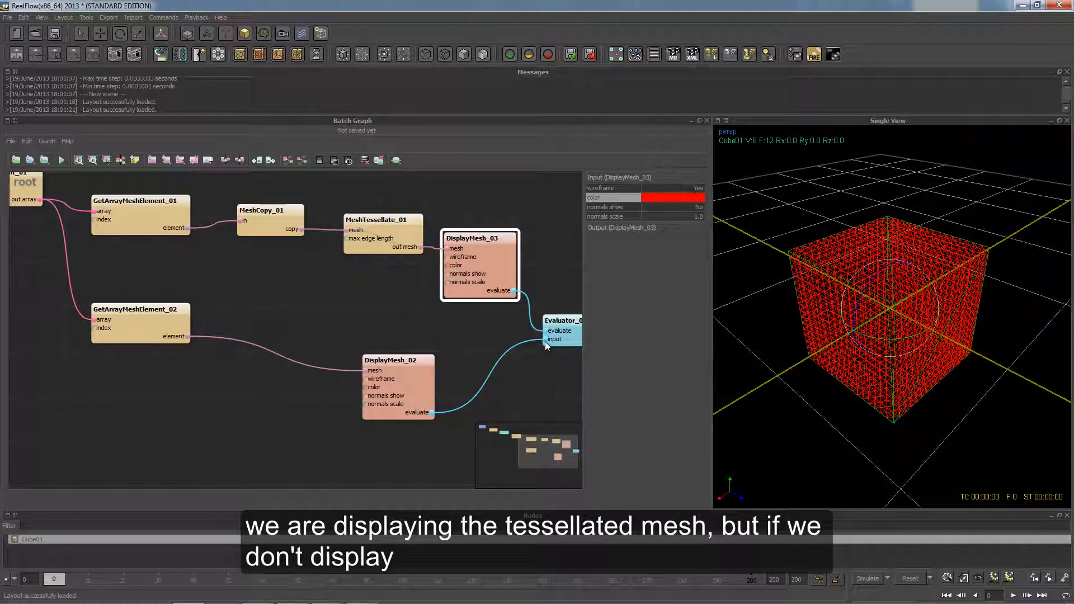
Delete the red DisplayMesh node and connect MeshTessellate_01's out mesh directly to the Evaluator's evaluate input
middle_drag(535, 257, 492, 263)
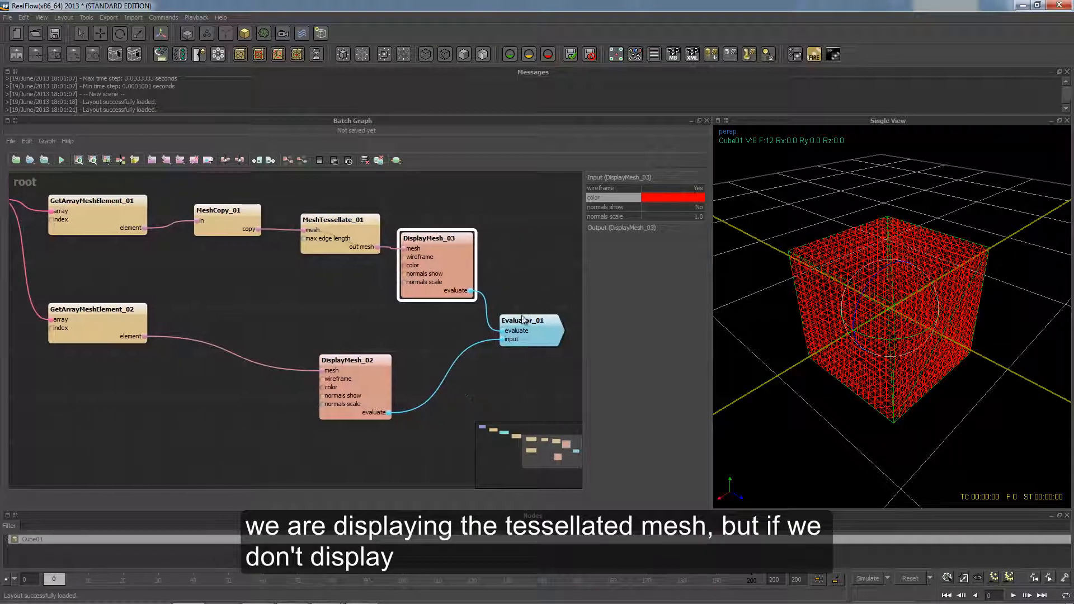
drag(455, 258, 462, 254)
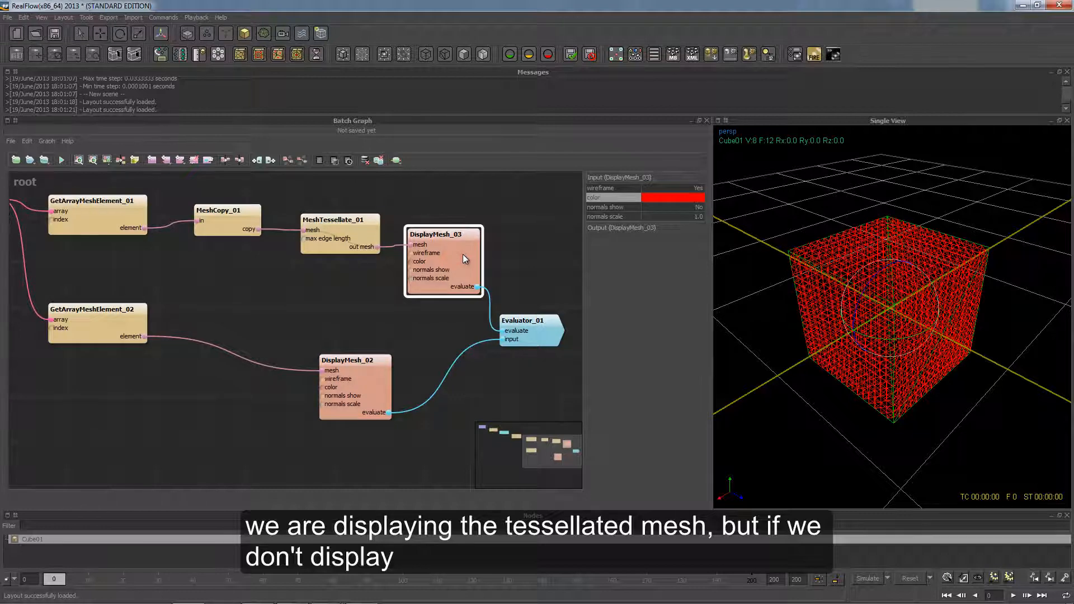
key(Delete)
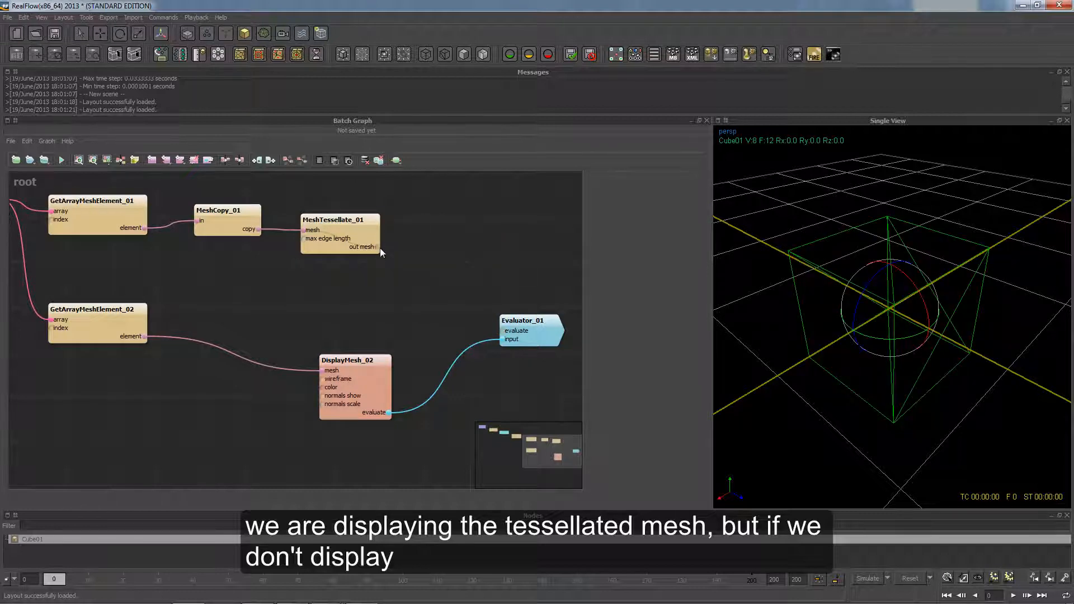
drag(378, 247, 504, 330)
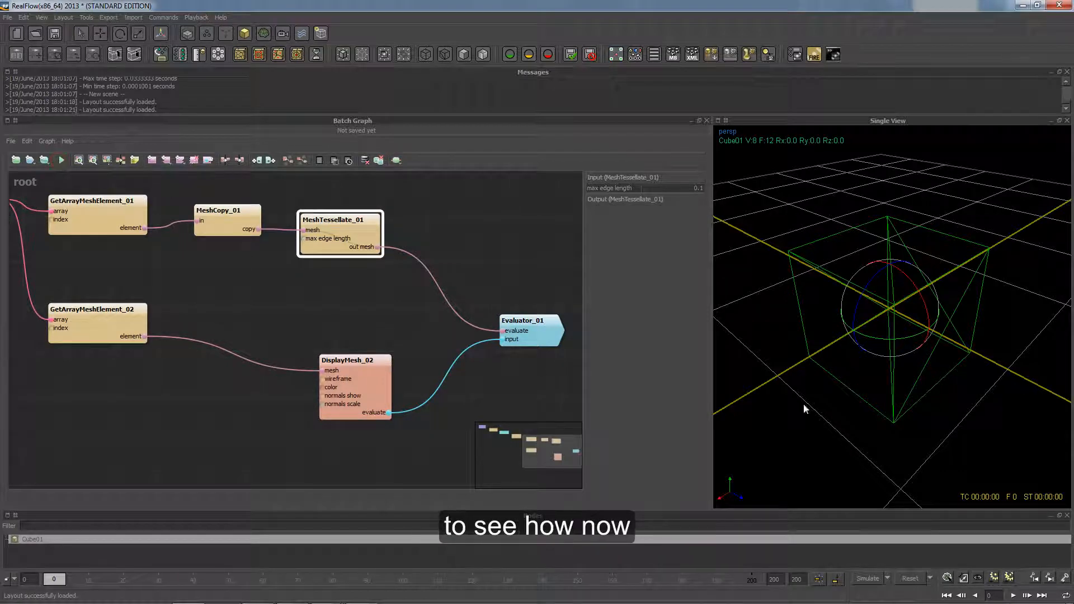
Examine the displayed cube mesh, GetArrayMeshElement_02's index and the MeshCopy branch to compare the copied and referenced elements
mouse_move(941, 320)
alt+mouse_down()
mouse_move(934, 325)
mouse_move(938, 318)
alt+mouse_up()
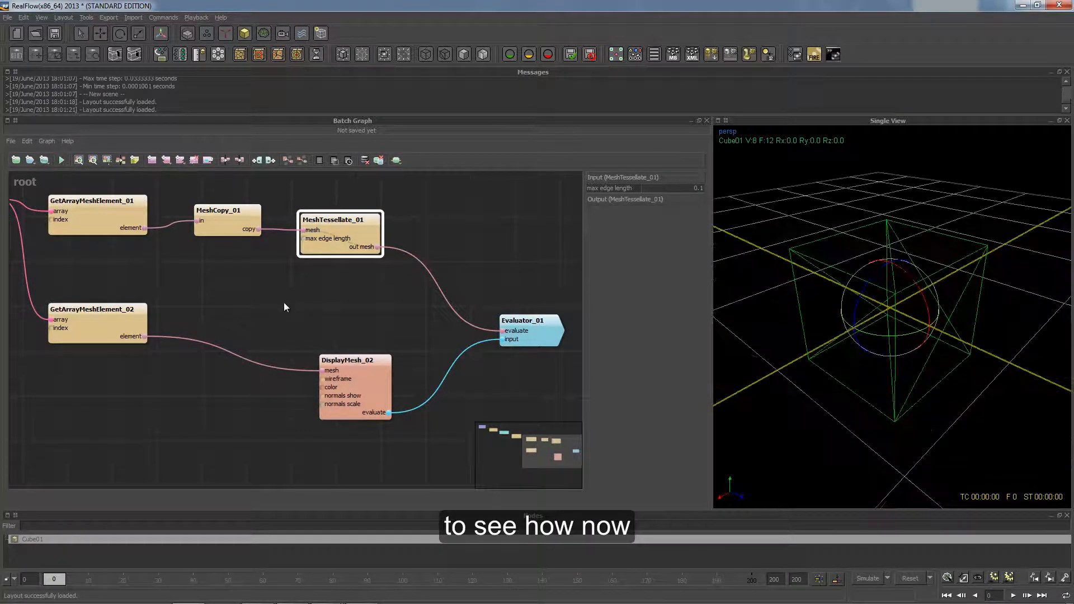
alt+middle_drag(176, 354, 354, 351)
alt+middle_drag(296, 306, 288, 338)
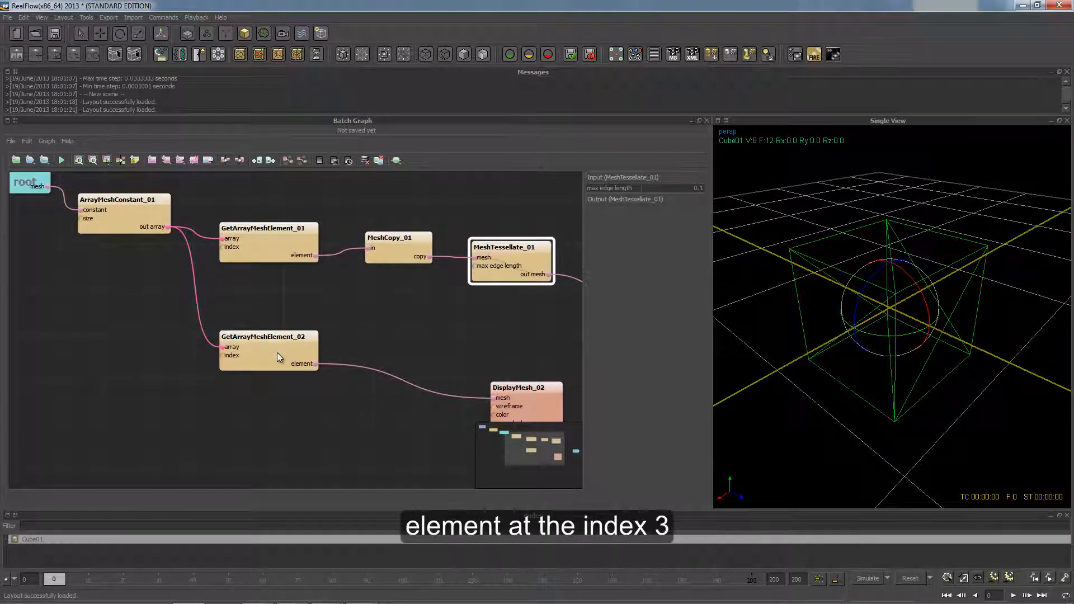
click(240, 355)
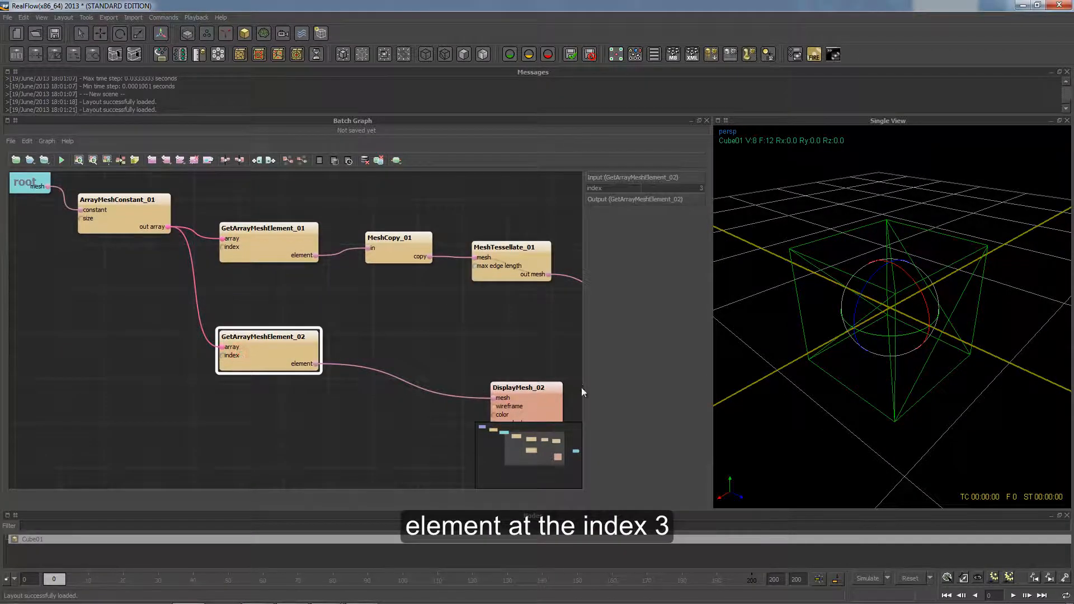
alt+drag(898, 330, 851, 286)
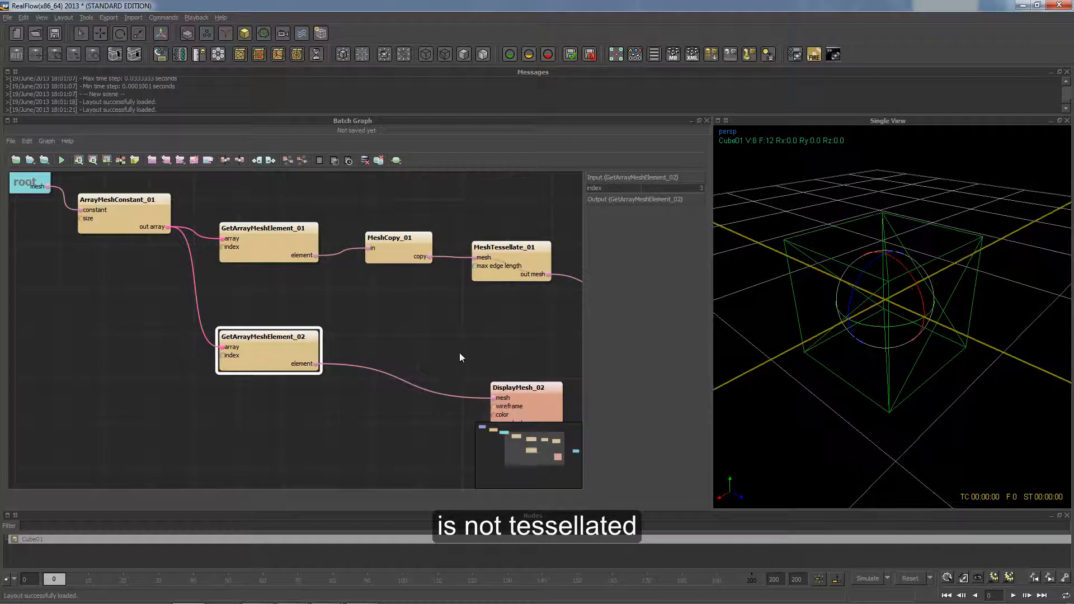
alt+middle_drag(459, 353, 402, 291)
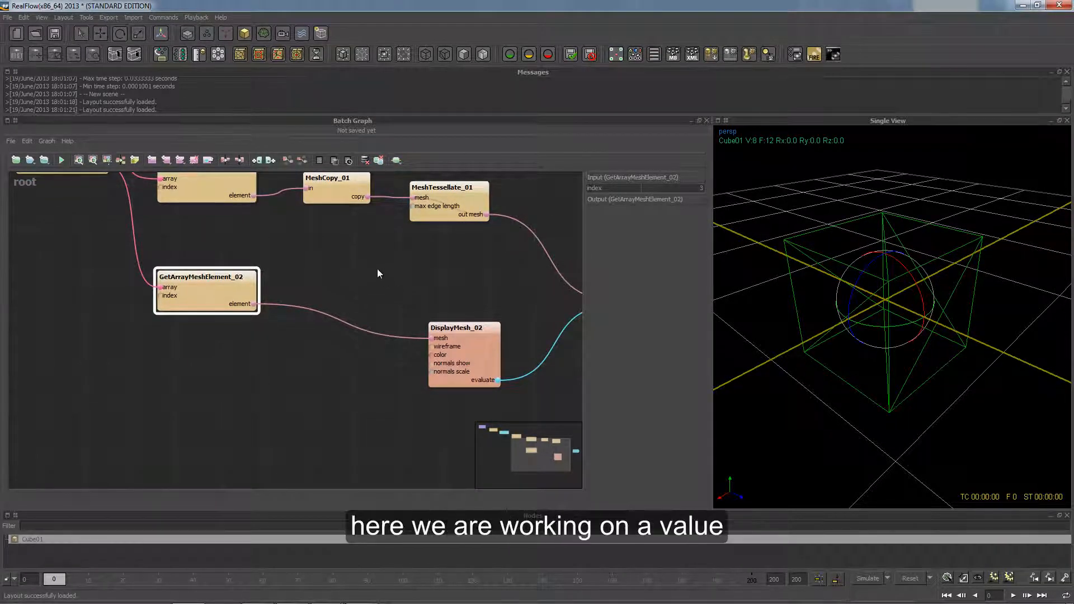
alt+middle_drag(373, 244, 349, 303)
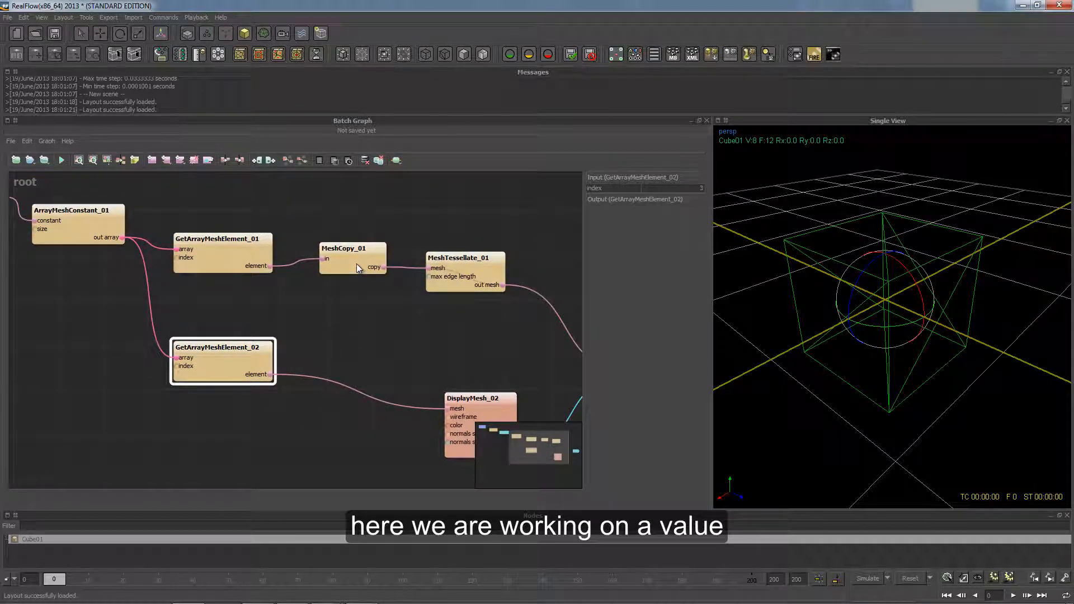
mouse_move(390, 262)
alt+middle_down()
mouse_move(338, 198)
mouse_move(381, 256)
alt+middle_up()
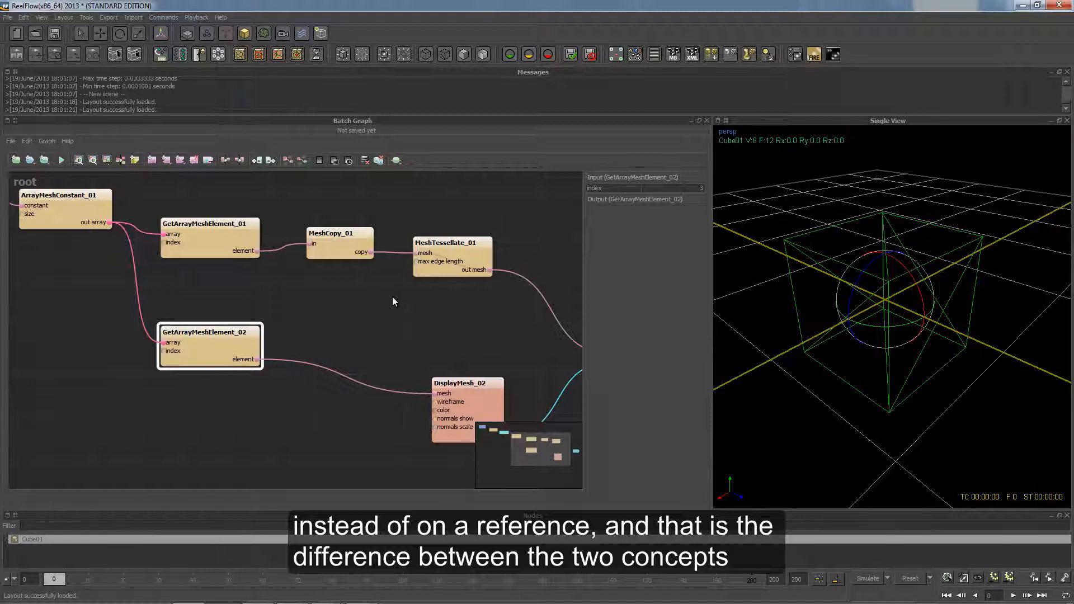
key(alt+Tab)
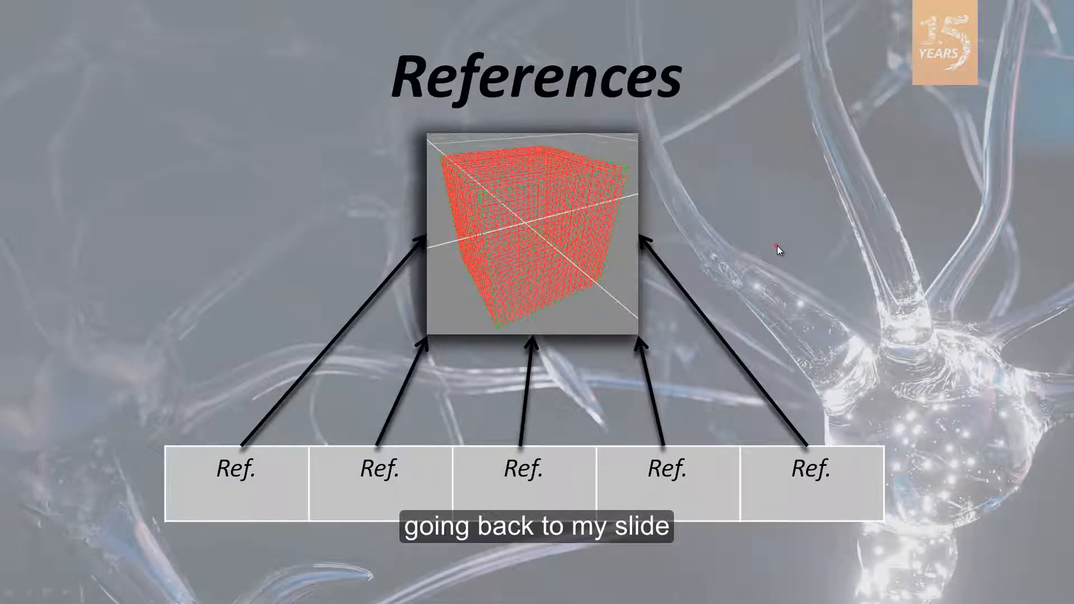
key(Right)
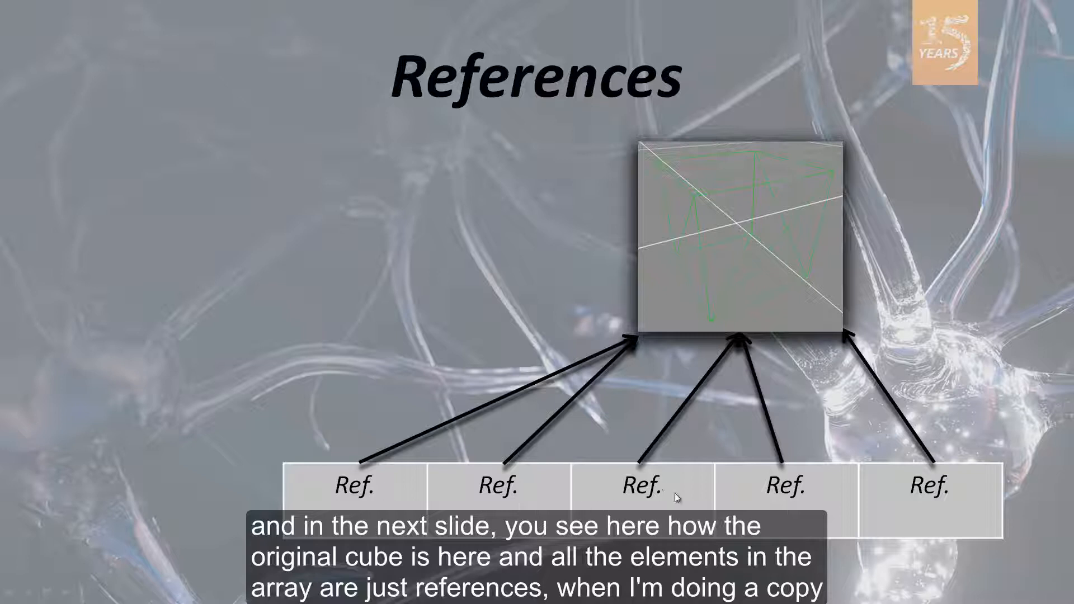
click(831, 397)
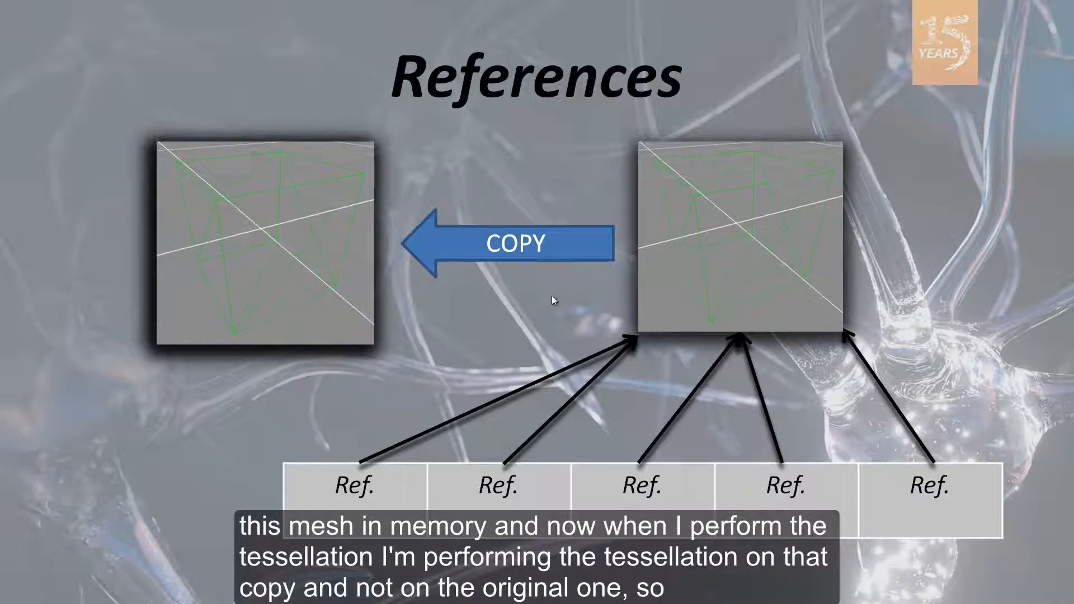
click(495, 300)
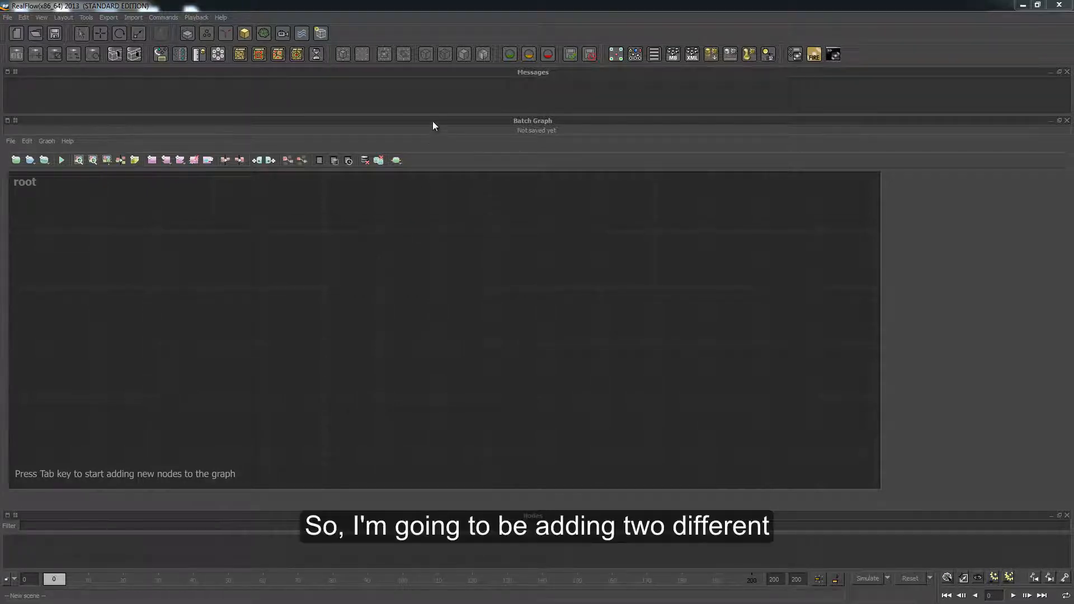
Add a constant Real node in the graph's upper area and set its in value to 2.0
right_click(301, 279)
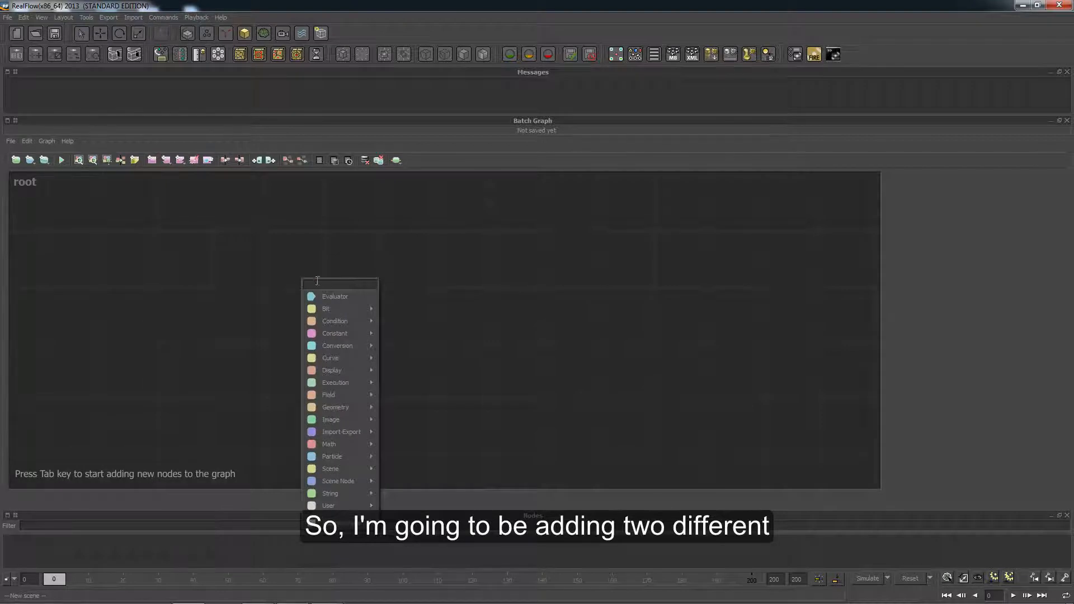
mouse_move(337, 311)
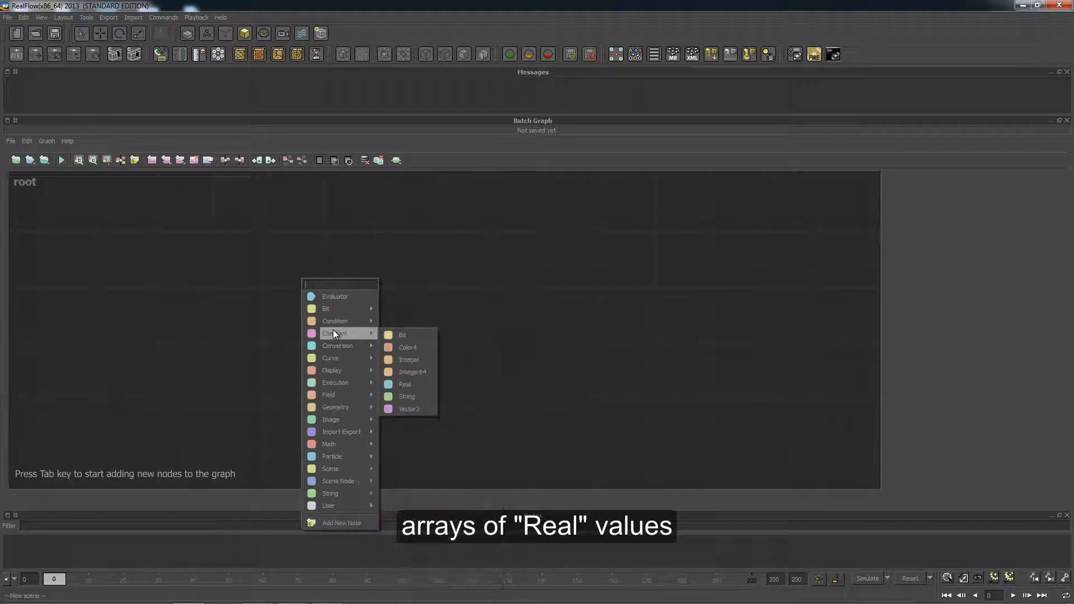
click(404, 383)
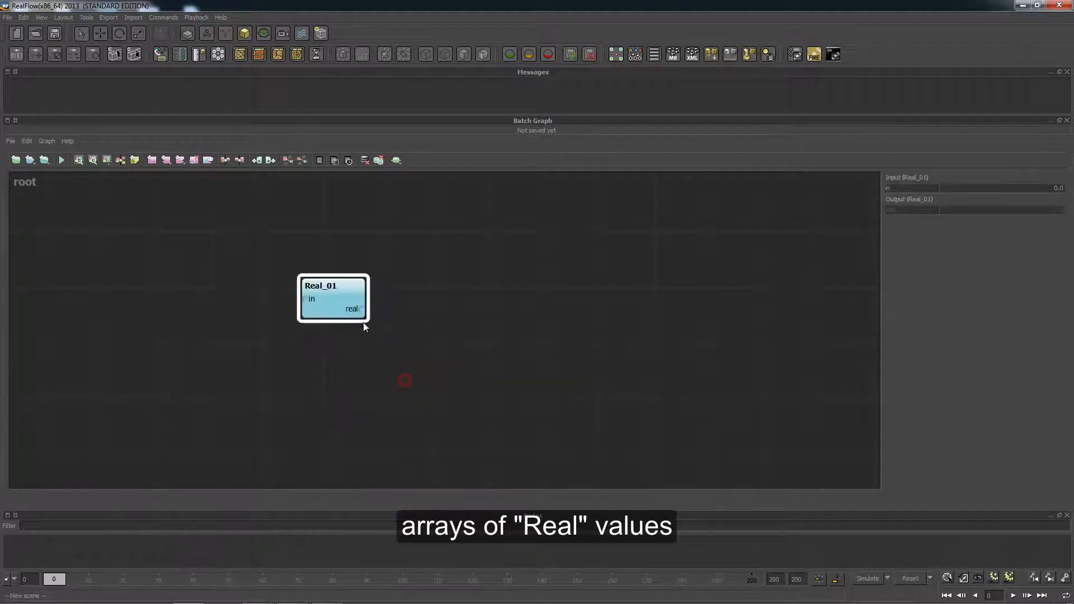
drag(363, 322, 292, 228)
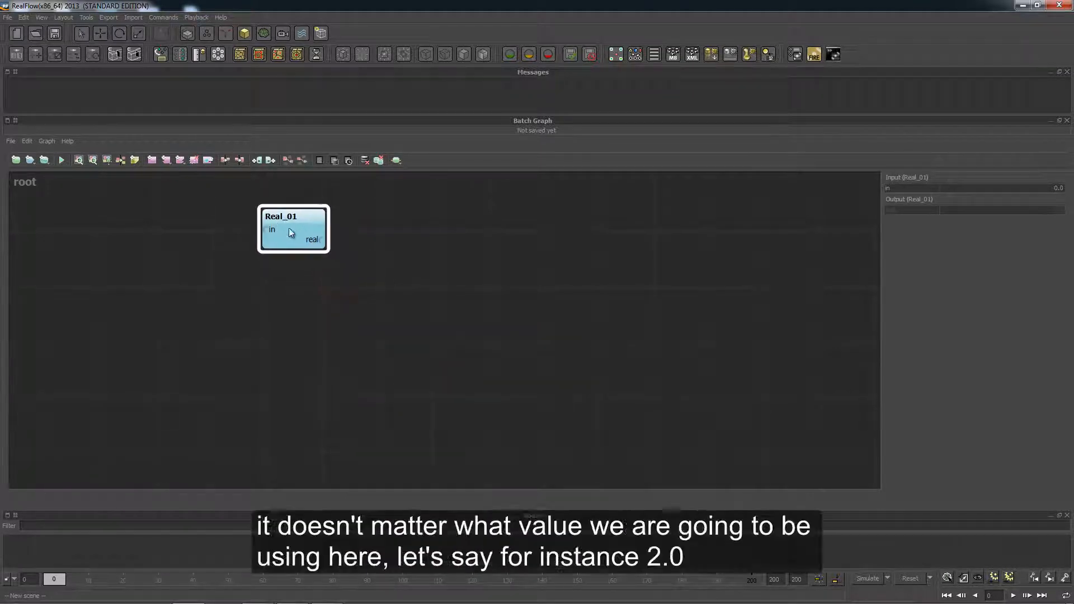
double_click(267, 230)
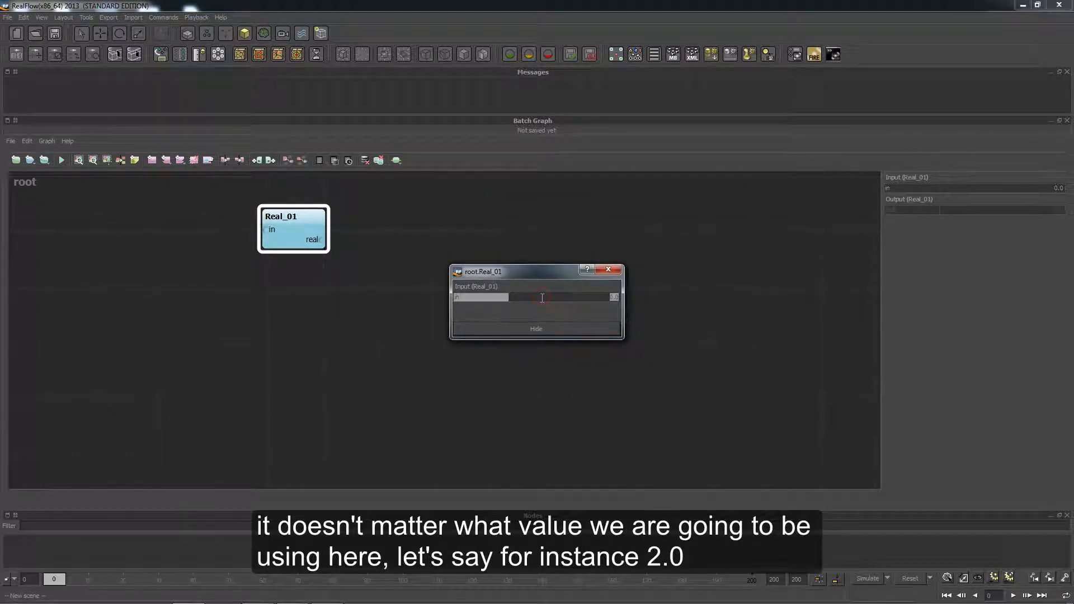
text(2.)
key(Return)
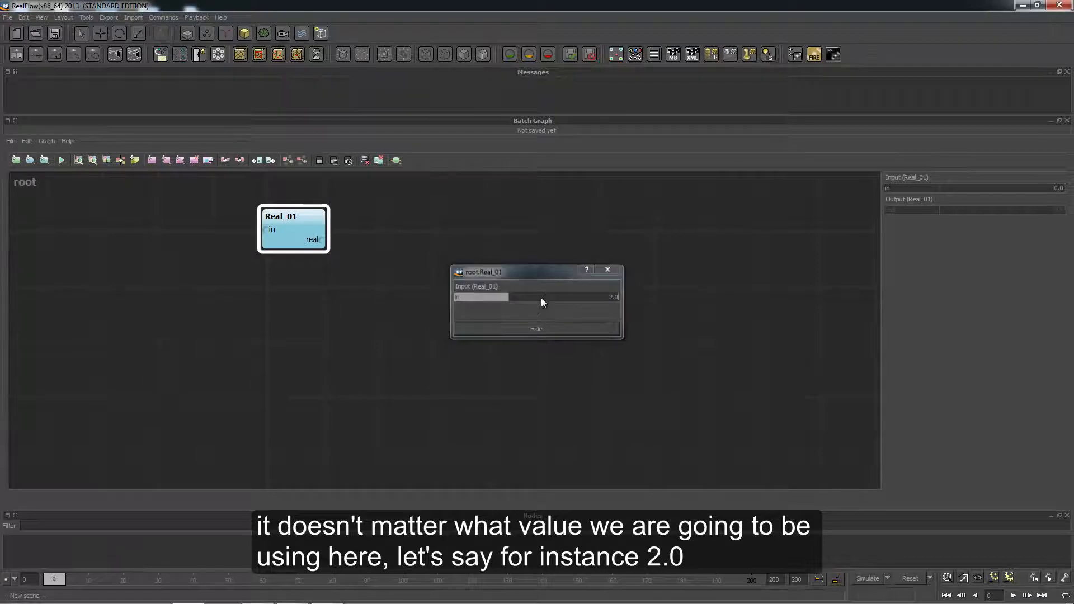
Rename the Real node to 2.0 and collapse it
right_click(290, 216)
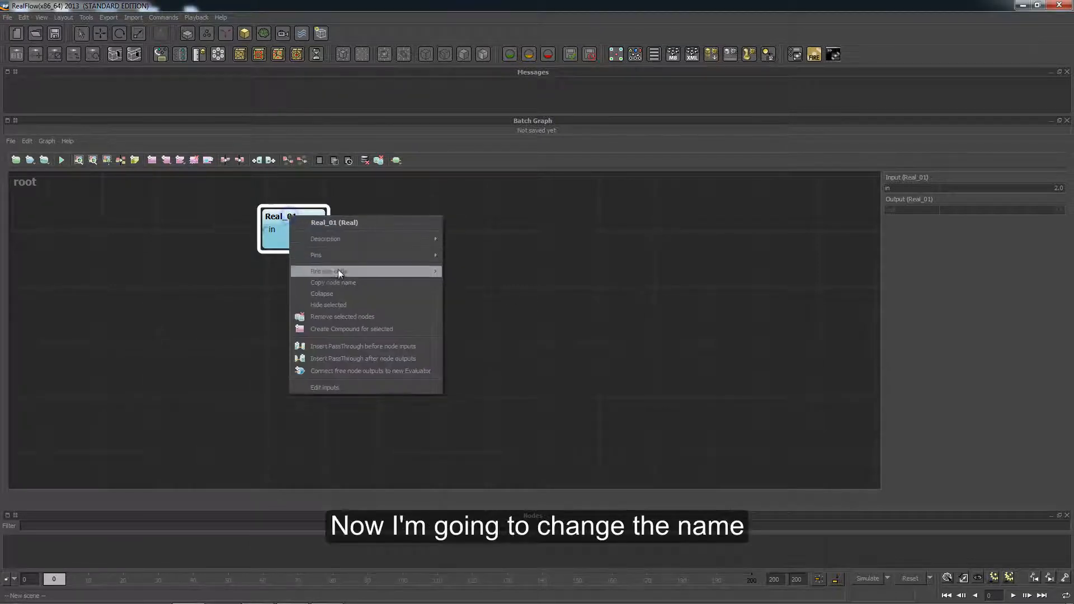
click(338, 271)
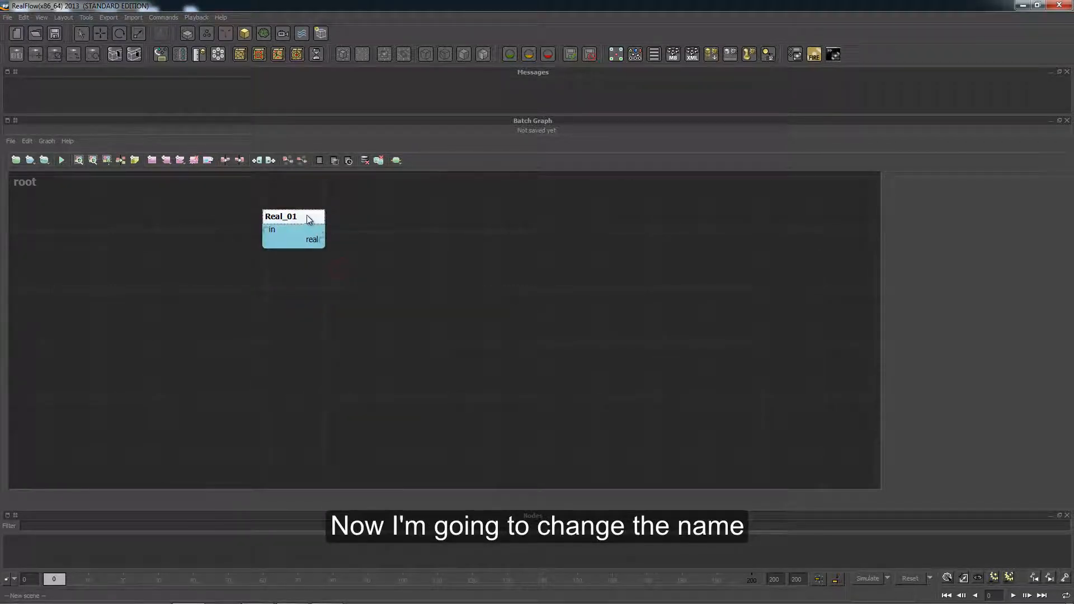
text(2.)
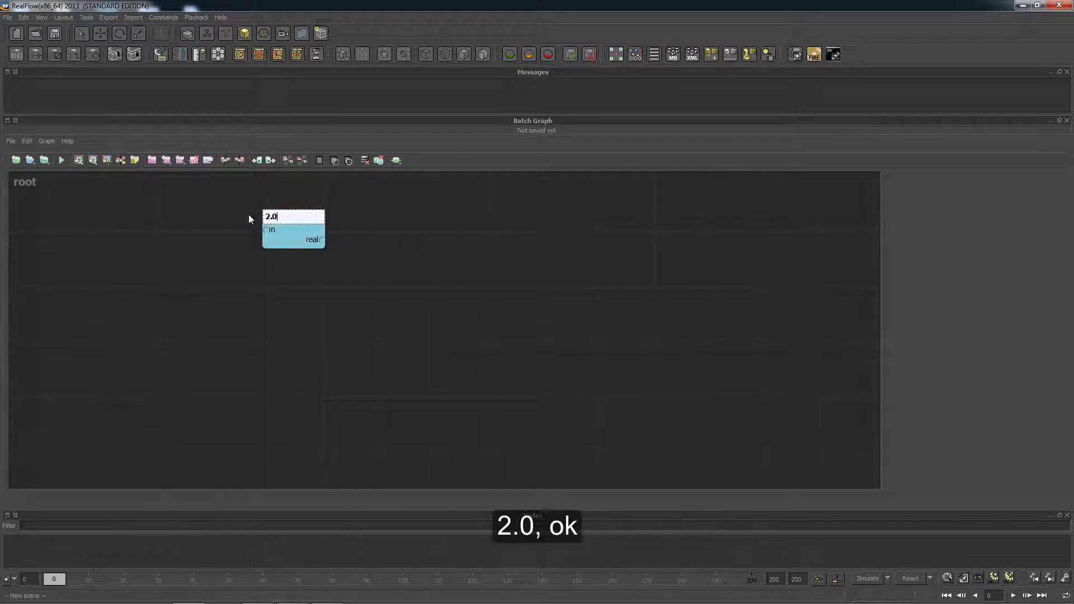
key(Return)
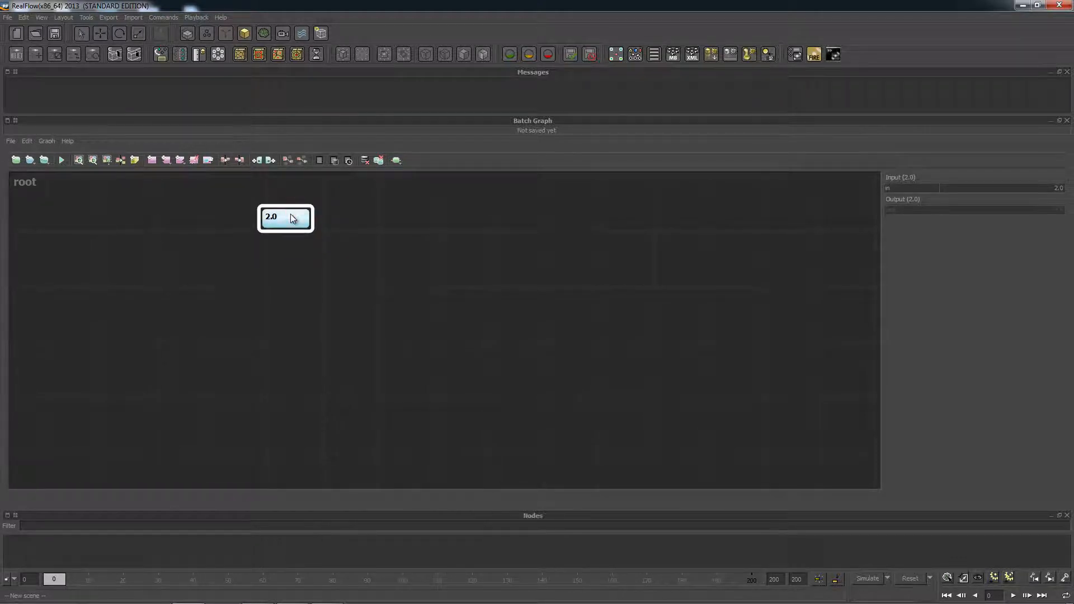
Add an ArrayNumConstant node beside the 2.0 node and connect the 2.0 node's real output to its constant input
click(377, 220)
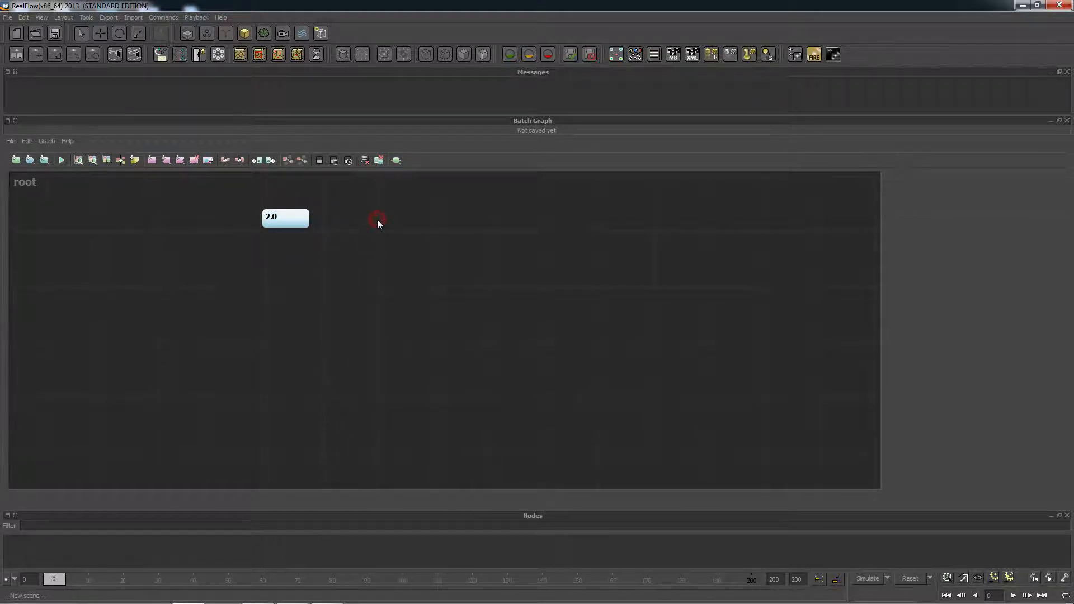
right_click(378, 221)
text(ar)
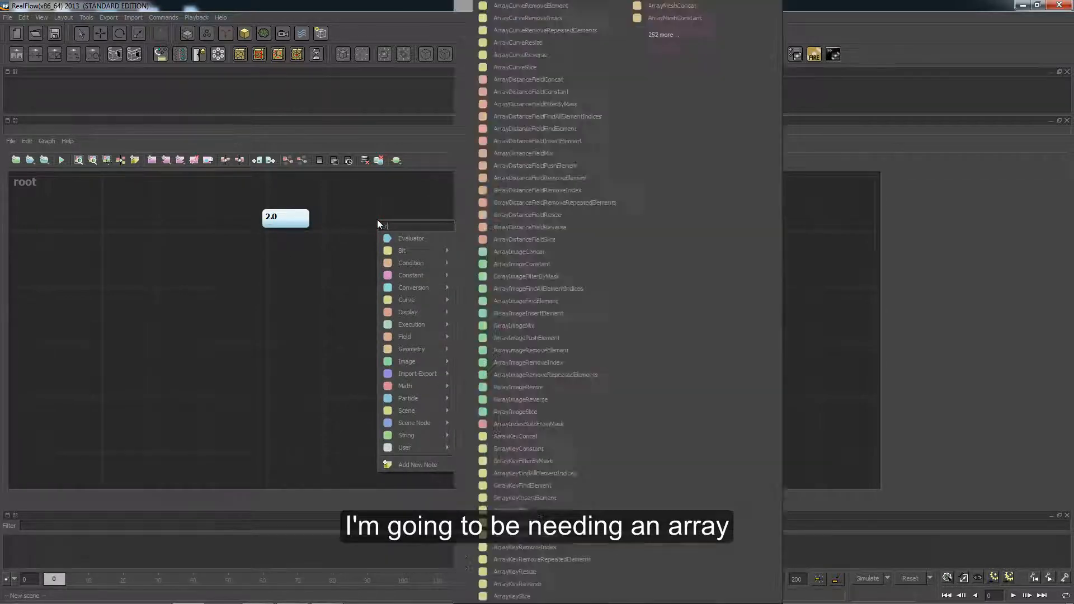
text(ray num)
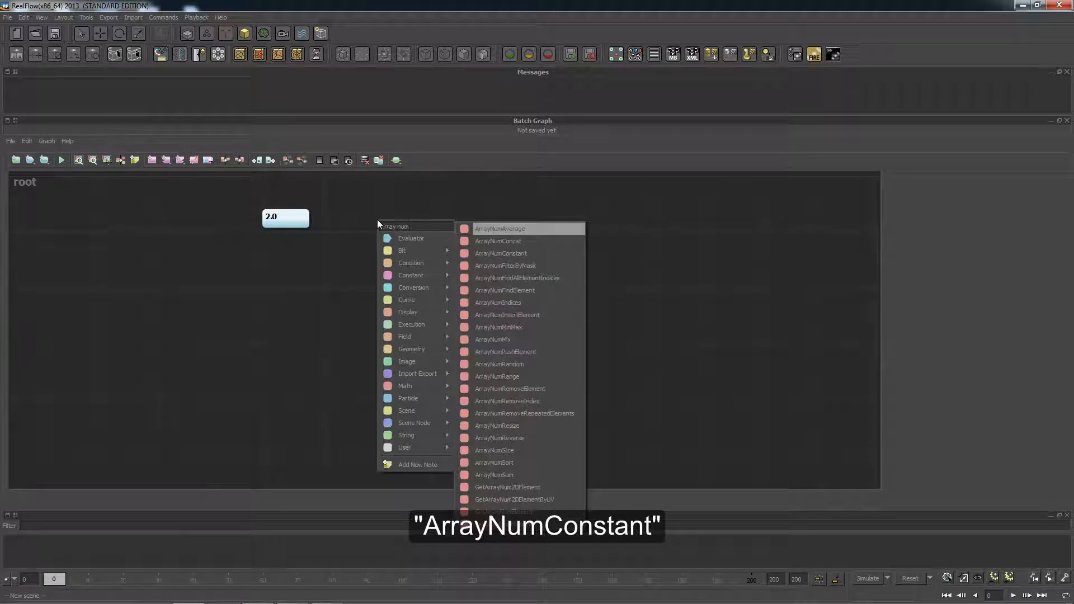
key(Down)
key(Down)
key(Return)
drag(394, 234, 386, 215)
drag(300, 219, 384, 232)
click(352, 235)
click(398, 218)
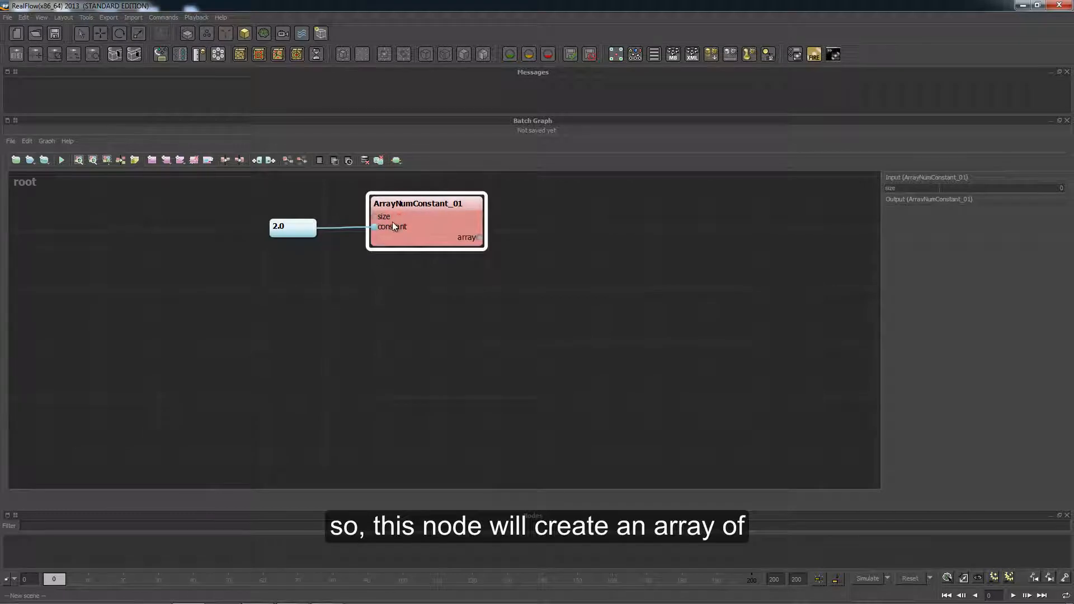
Set the ArrayNumConstant node's size to 5
double_click(373, 219)
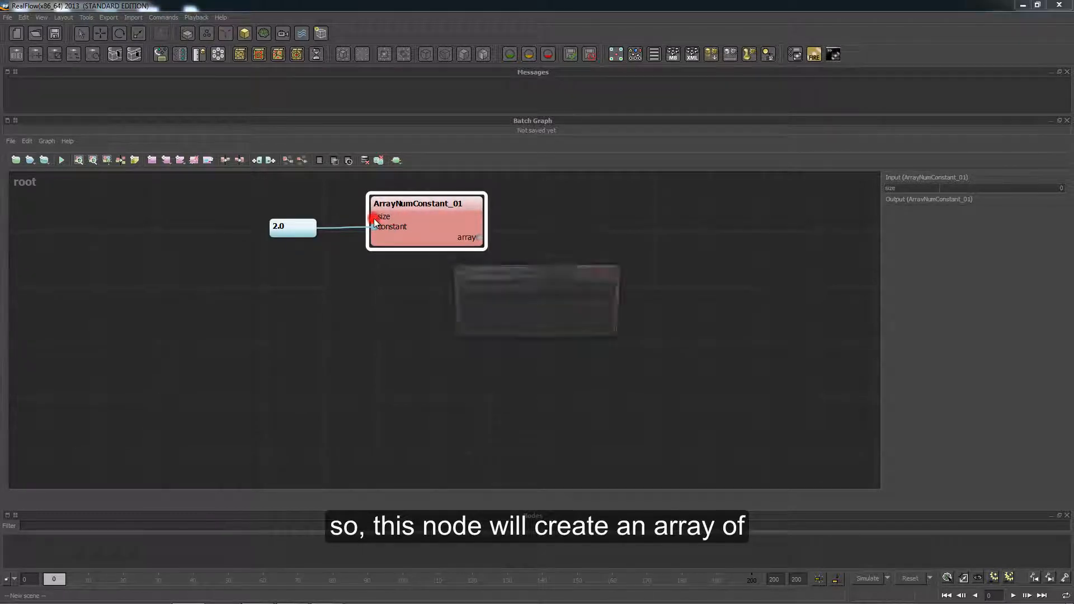
double_click(594, 298)
text(5)
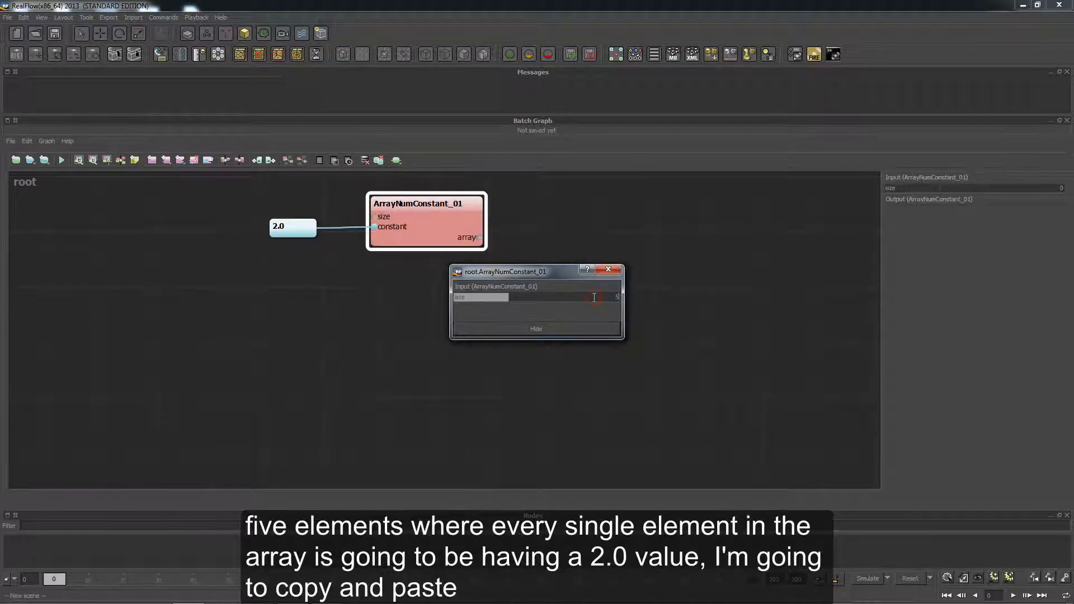
key(Return)
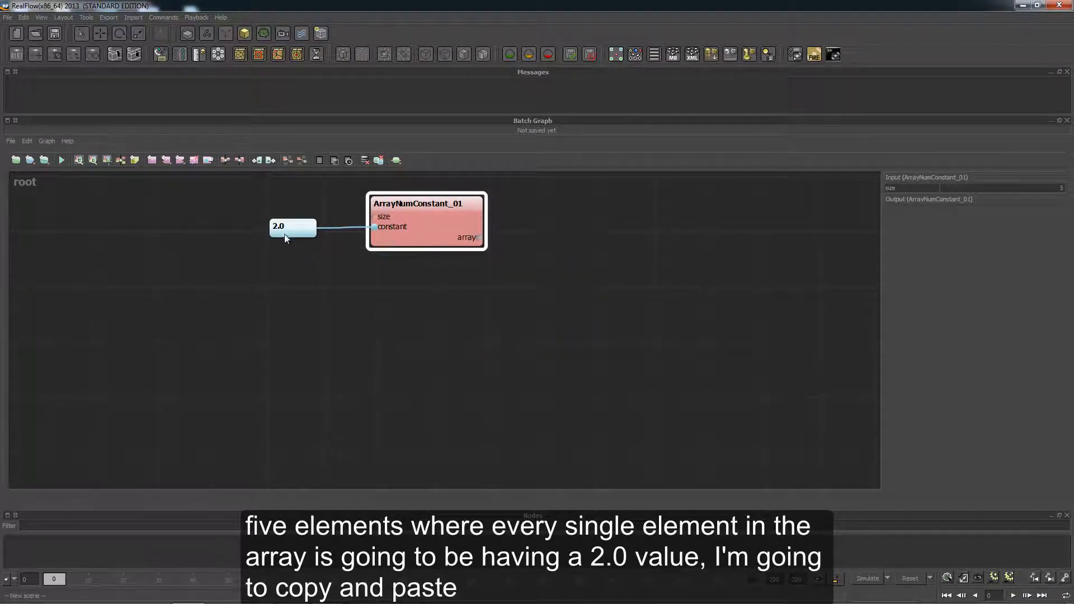
Duplicate the connected 2.0 and ArrayNumConstant_01 nodes and place the copied pair below the originals
click(298, 232)
drag(293, 196, 420, 253)
click(32, 143)
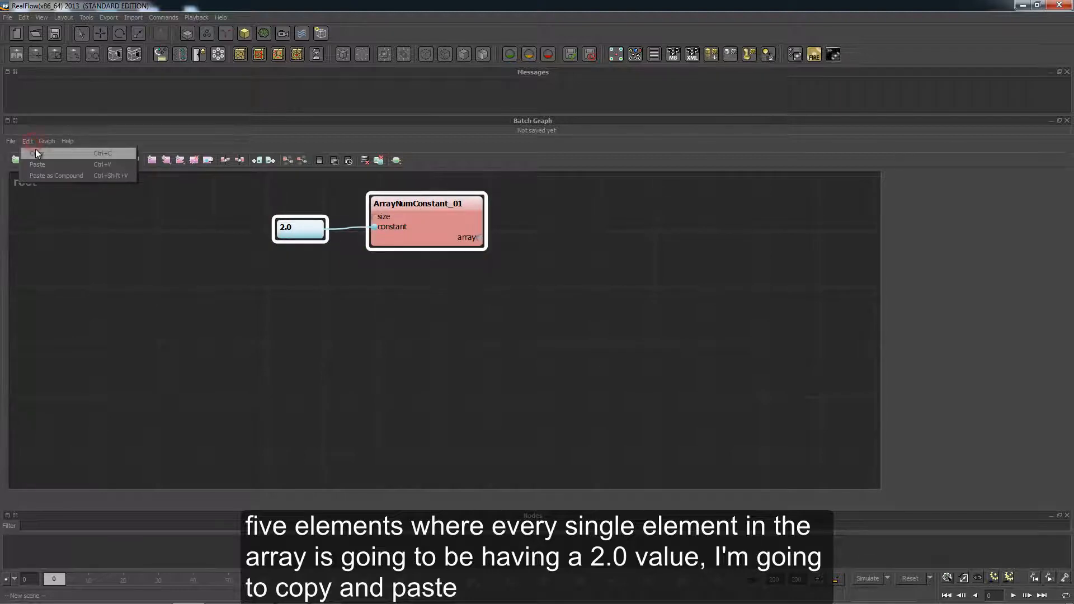
click(37, 153)
click(27, 141)
click(38, 165)
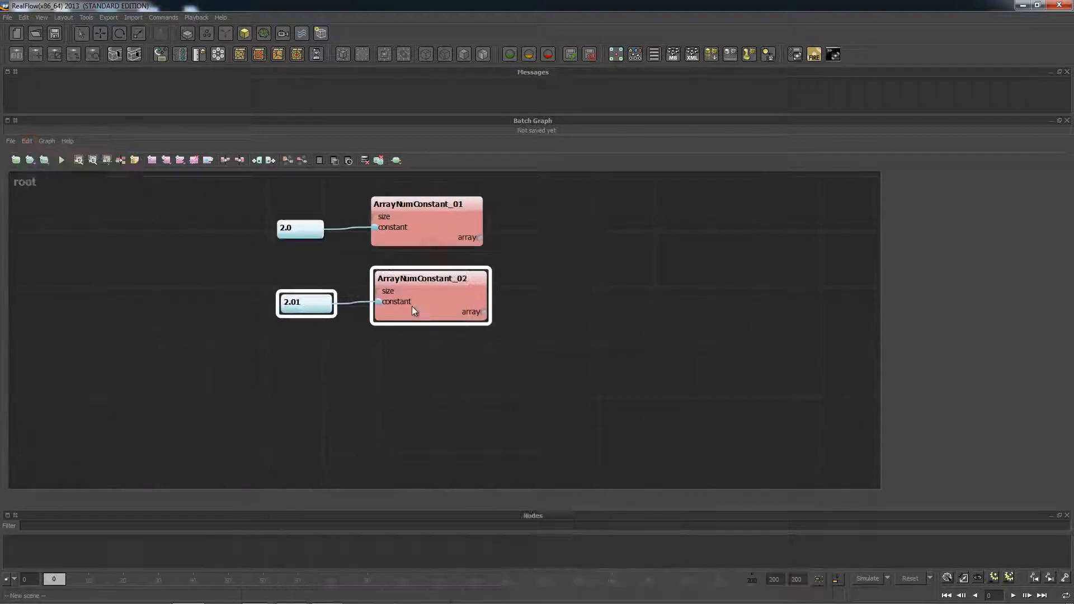
click(394, 342)
Expand the copied Real node, set its in value to 50.0 and check the size input of ArrayNumConstant_02
click(298, 304)
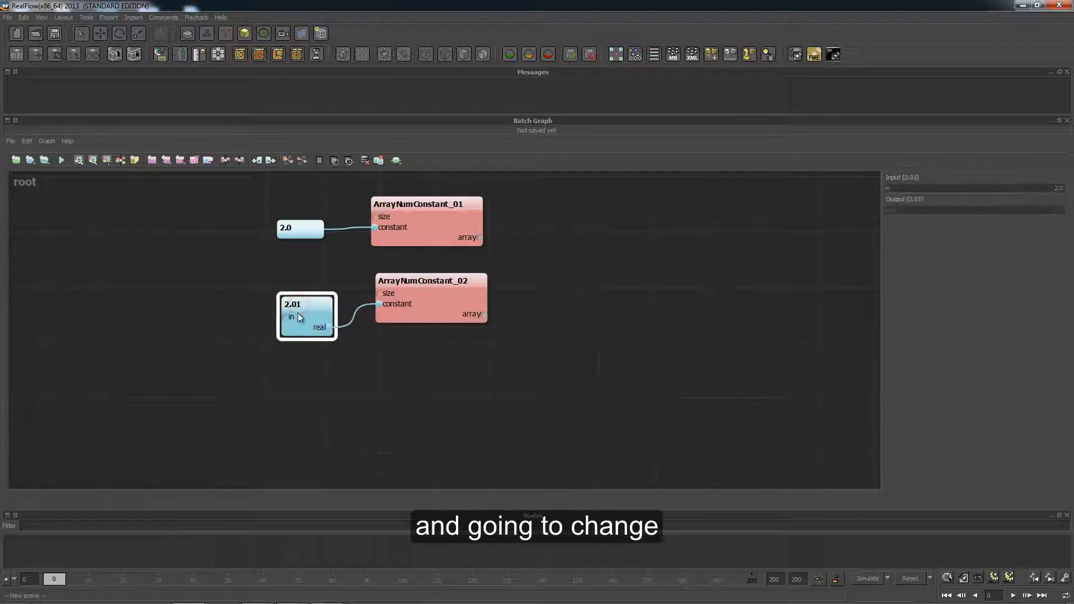
double_click(286, 320)
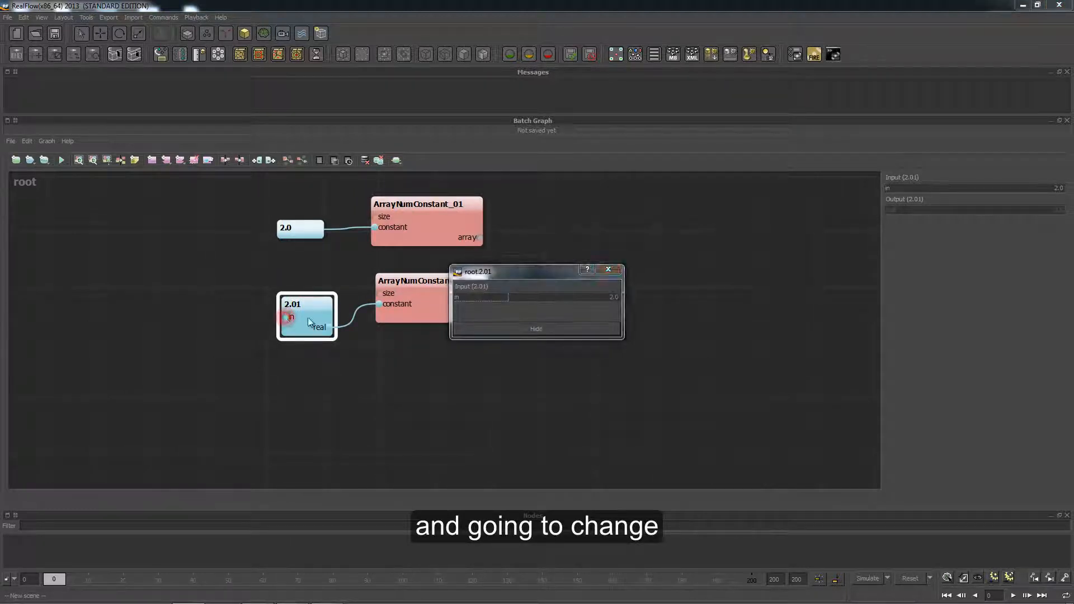
click(582, 297)
text(5.0)
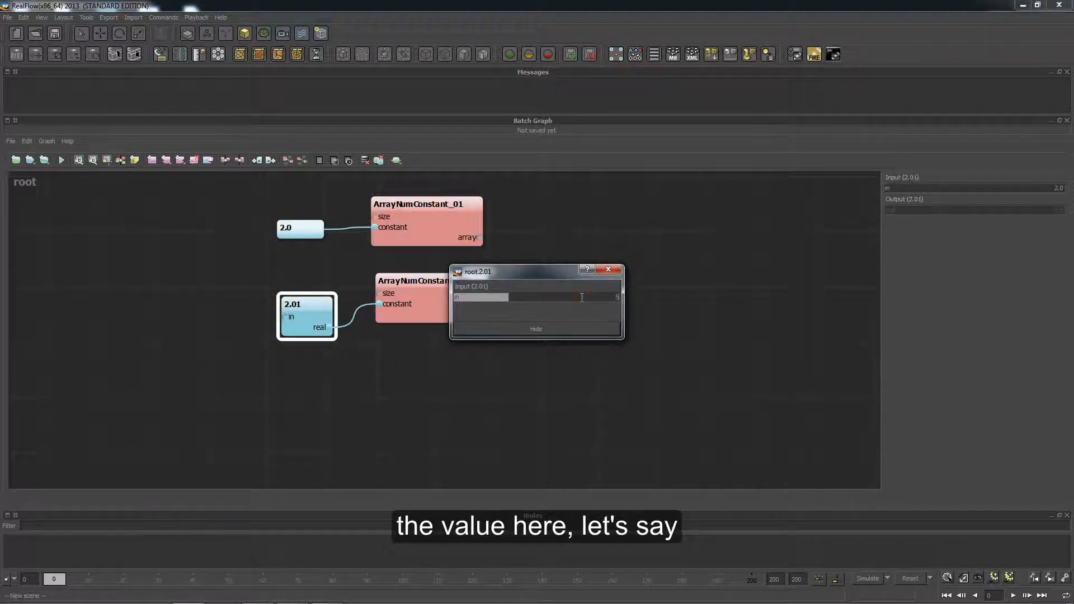
key(BackSpace)
key(BackSpace)
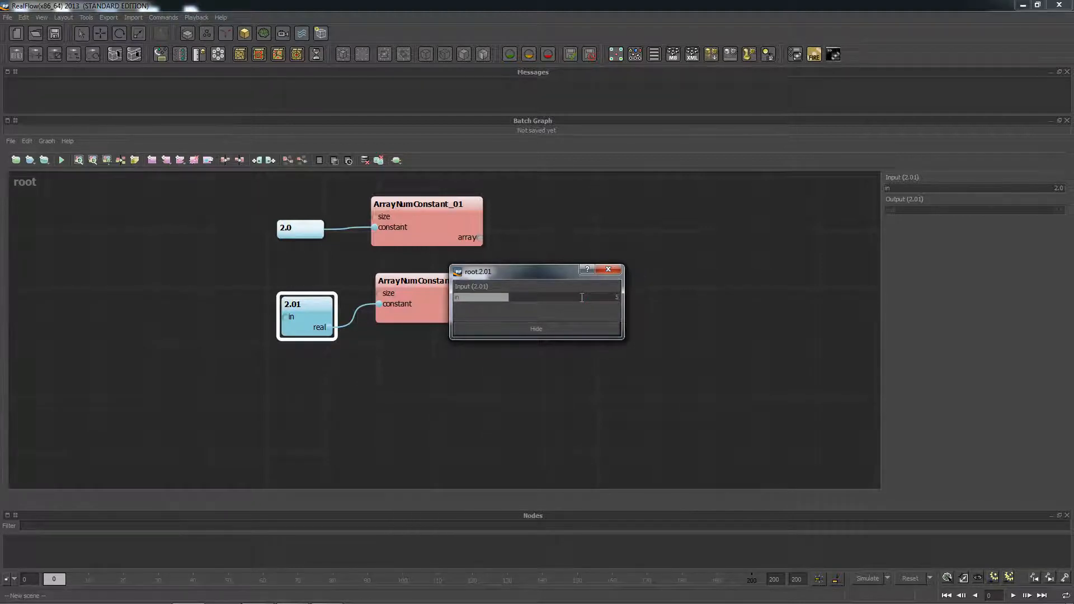
text(0.0)
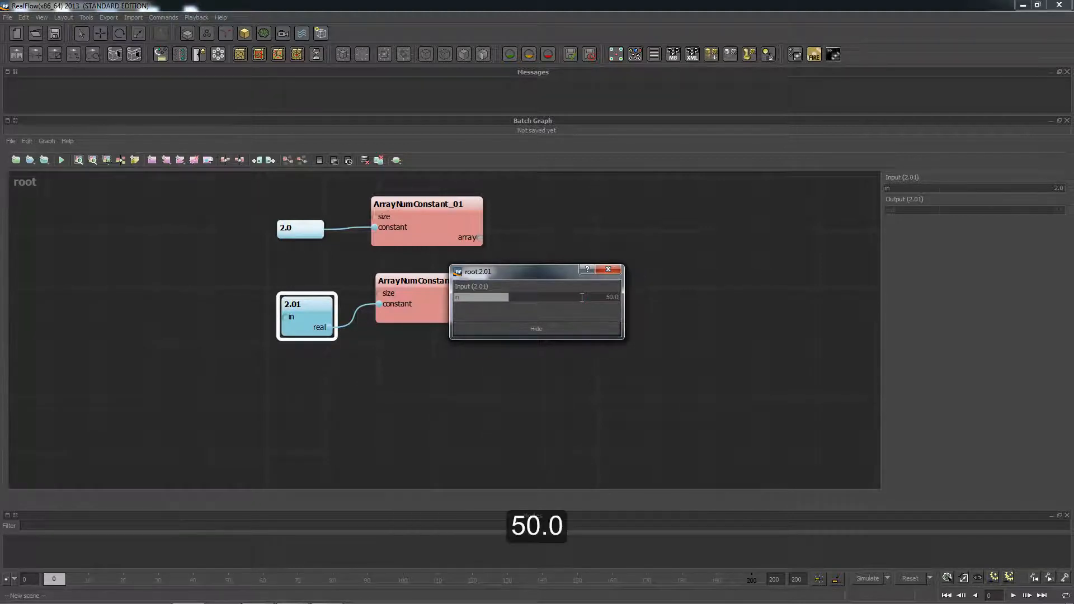
key(Return)
click(380, 293)
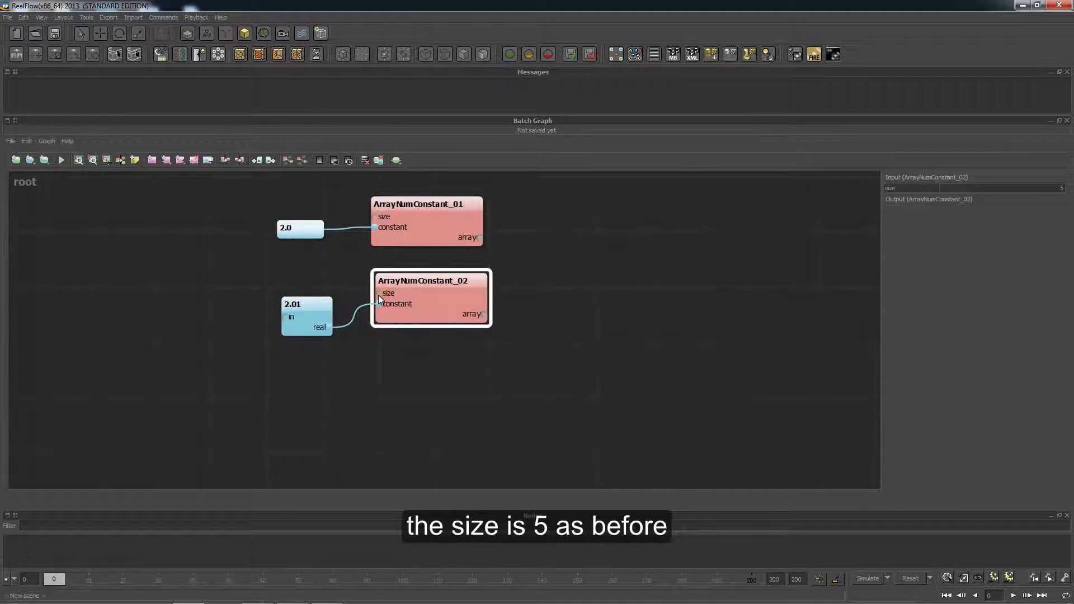
double_click(379, 294)
click(554, 330)
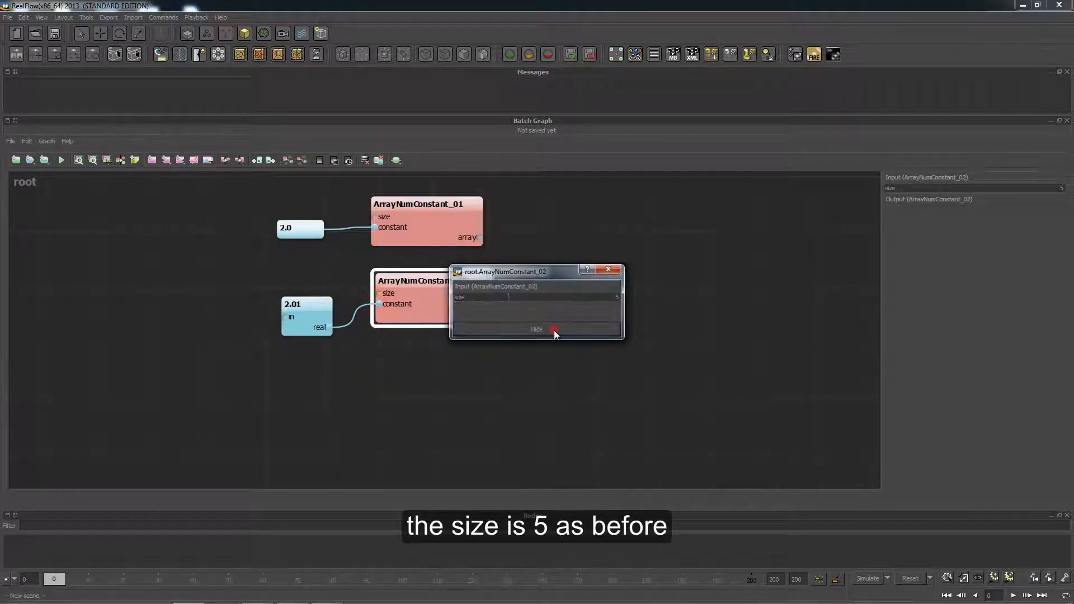
Rename the copied Real node to 50.0, collapse it and line it up with ArrayNumConstant_02
click(298, 305)
right_click(297, 305)
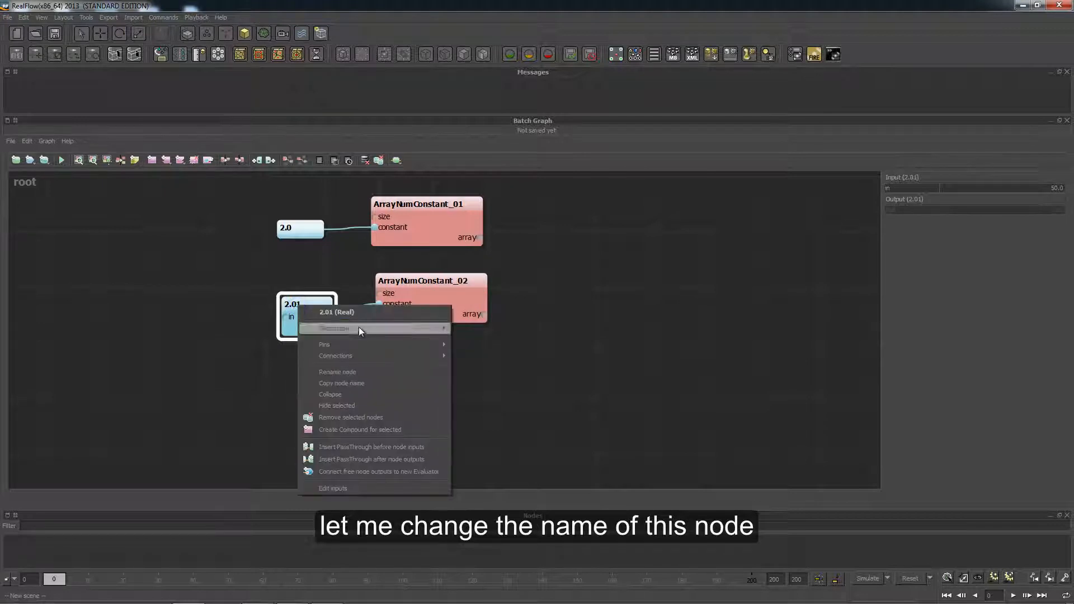
click(348, 370)
drag(304, 305, 283, 303)
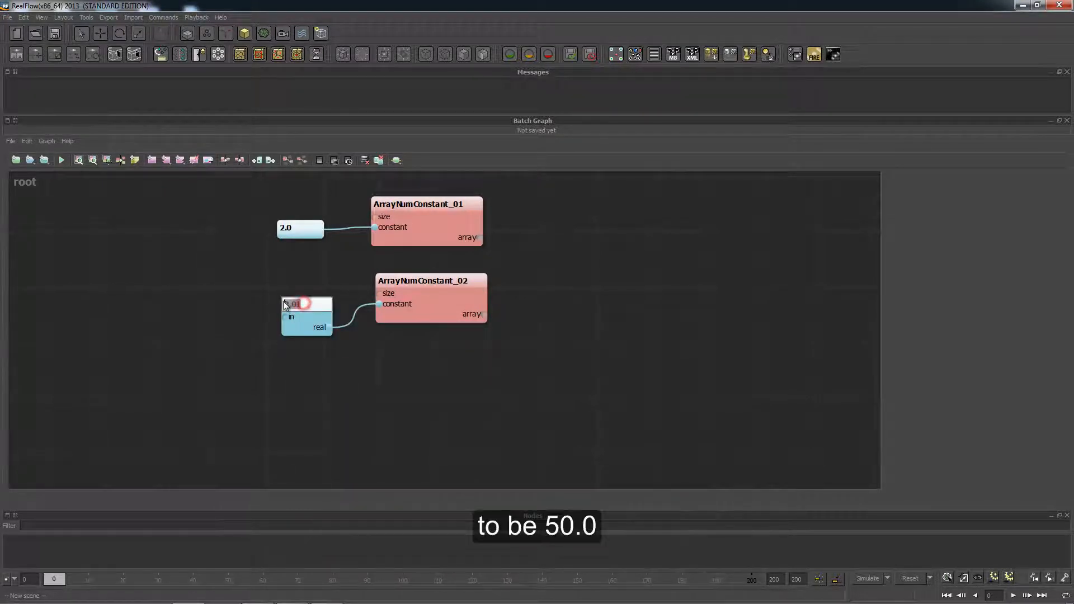
key(Return)
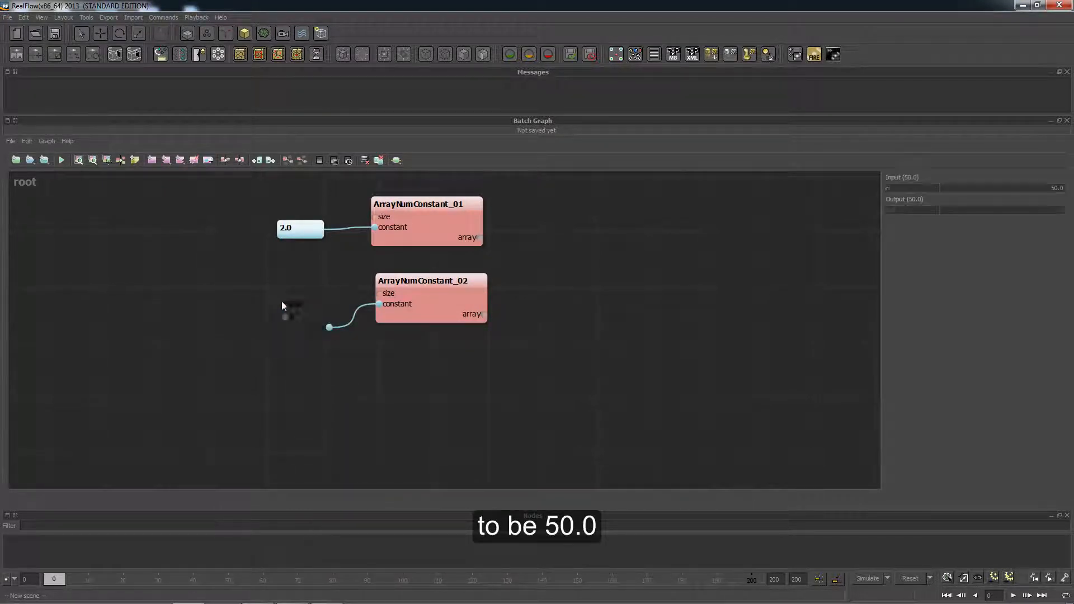
double_click(296, 303)
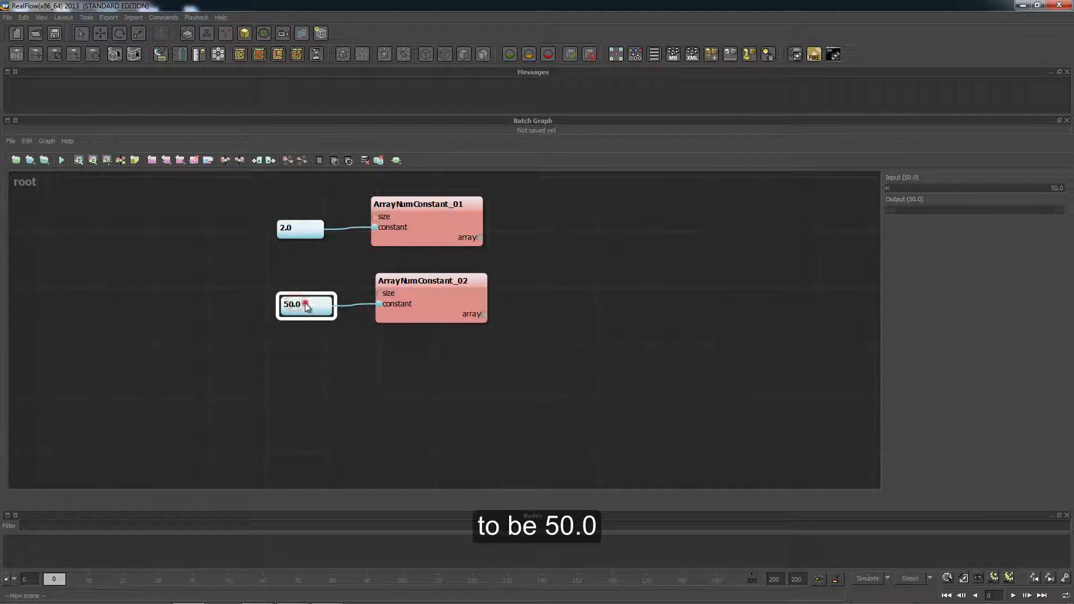
click(465, 293)
Add an Add node and connect the array outputs of ArrayNumConstant_01 and ArrayNumConstant_02 to its in0 and in1
click(585, 273)
right_click(585, 273)
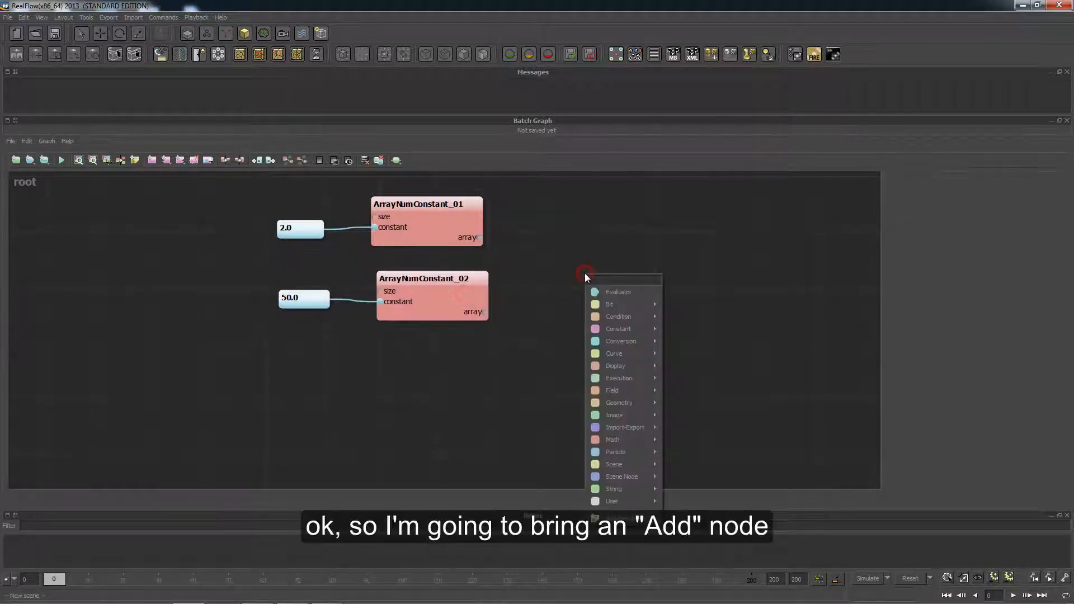
text(add)
key(Return)
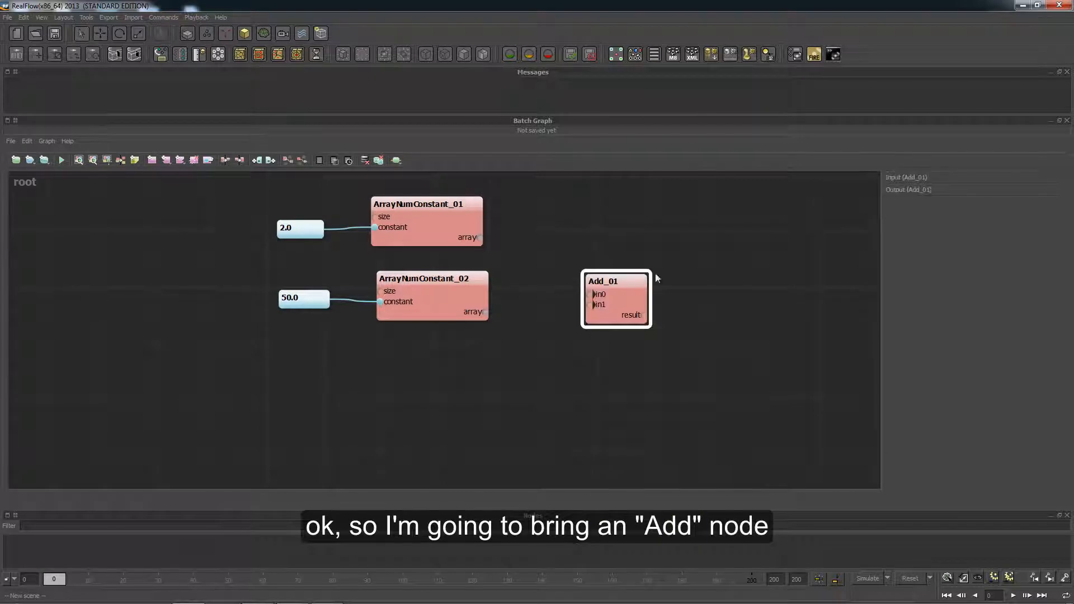
drag(628, 297, 585, 260)
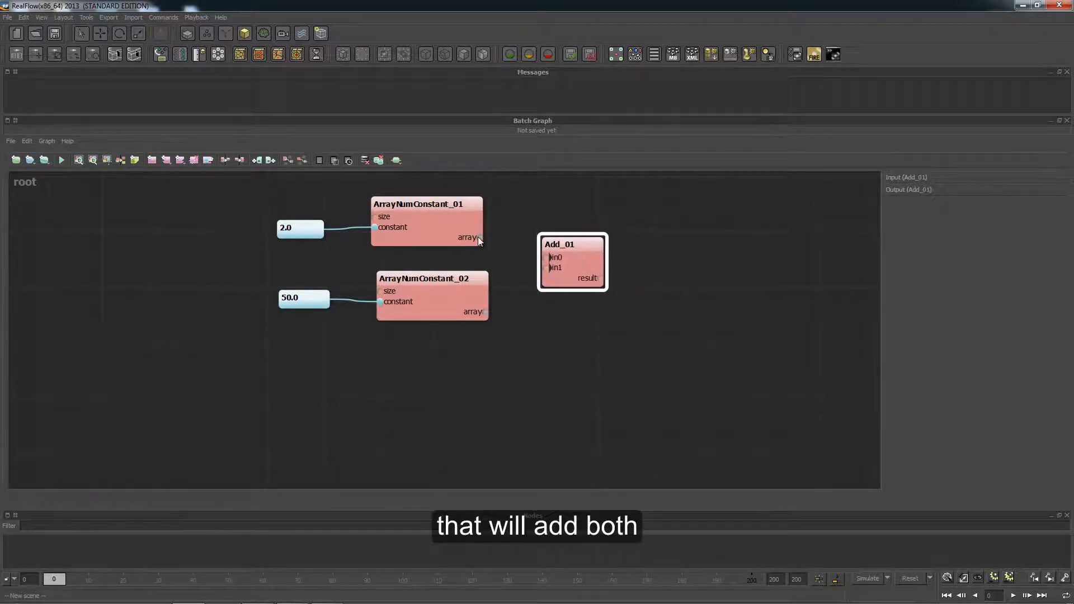
drag(478, 236, 546, 258)
drag(484, 312, 546, 269)
click(585, 265)
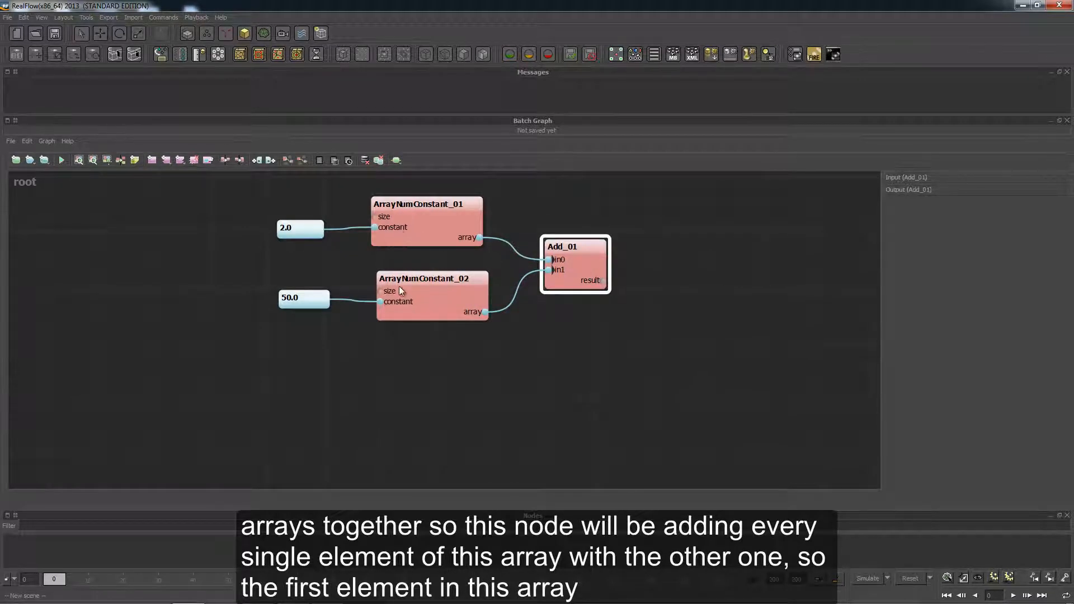
Line up ArrayNumConstant_01 and ArrayNumConstant_02 vertically and nudge the Add_01 node into place beside them
click(403, 239)
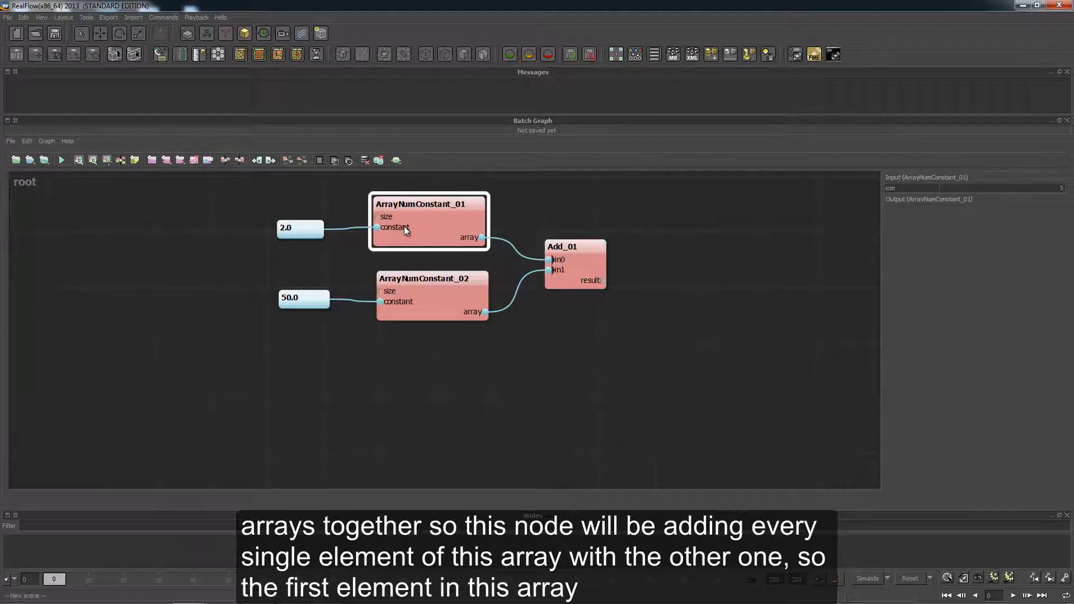
click(399, 289)
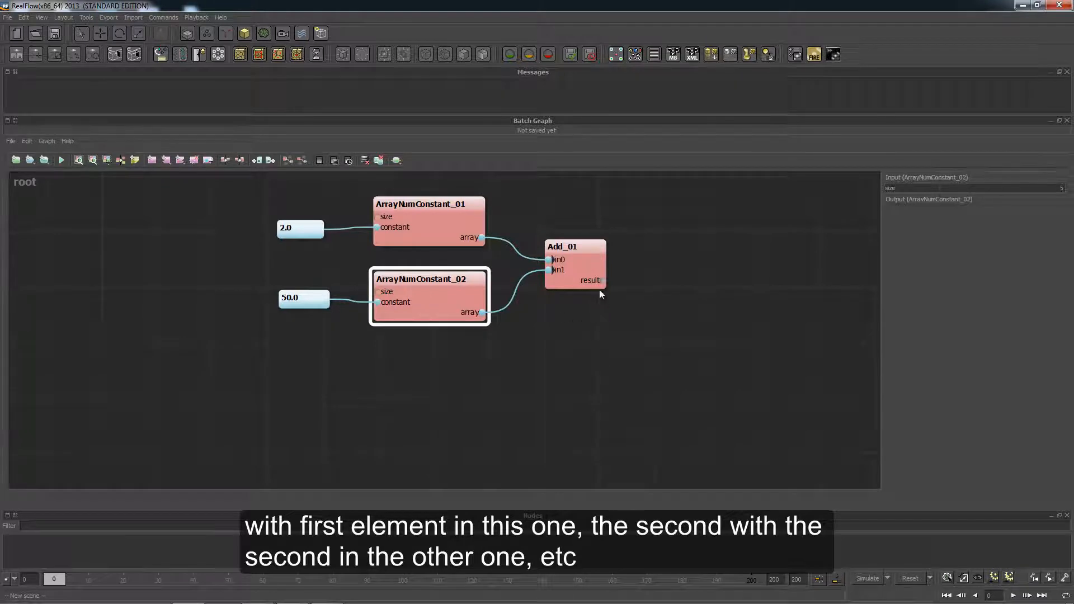
click(588, 276)
drag(587, 277, 583, 276)
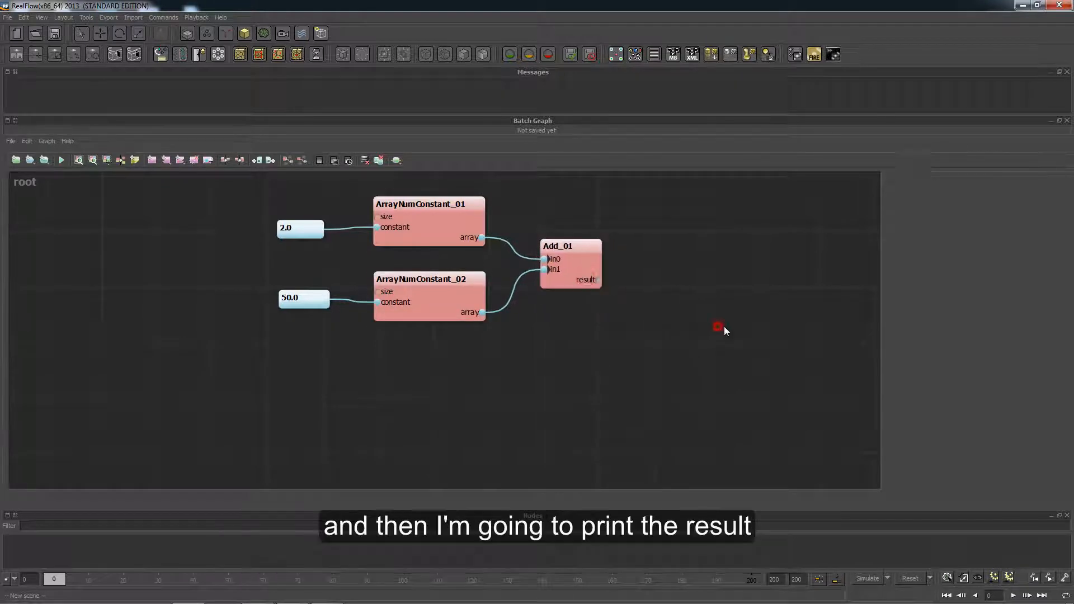
Add a MessagePrint node and place it to the right of Add_01 with space between them
right_click(724, 328)
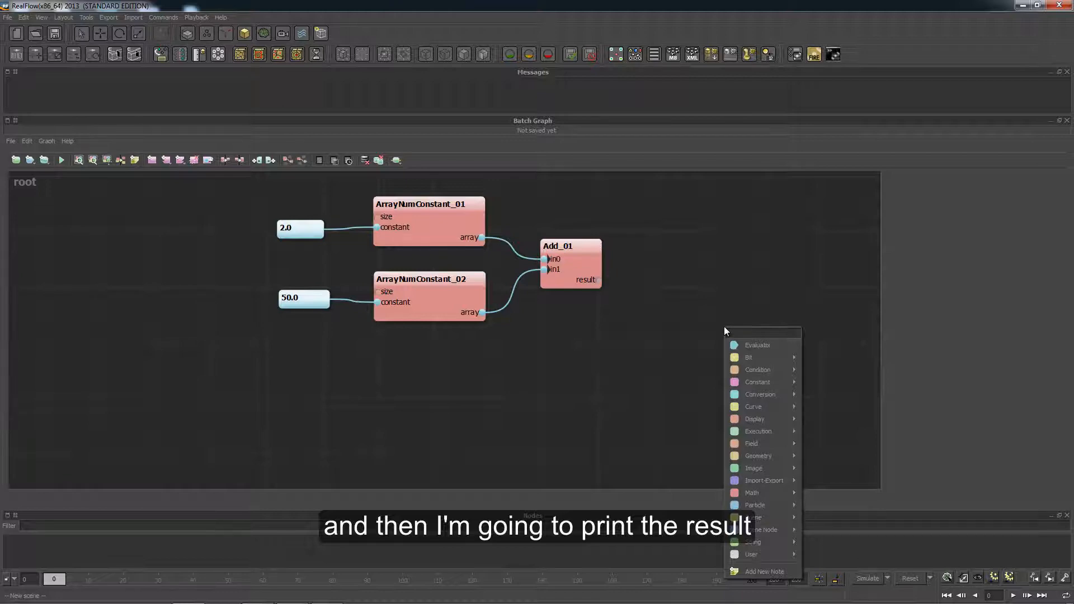
text(mes)
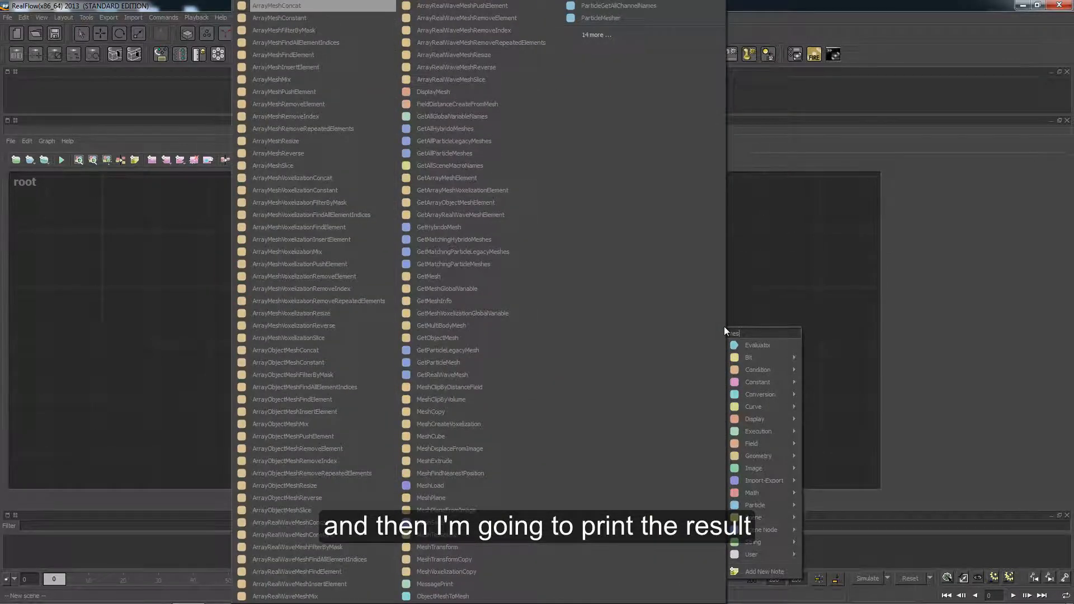
text(sage)
key(Return)
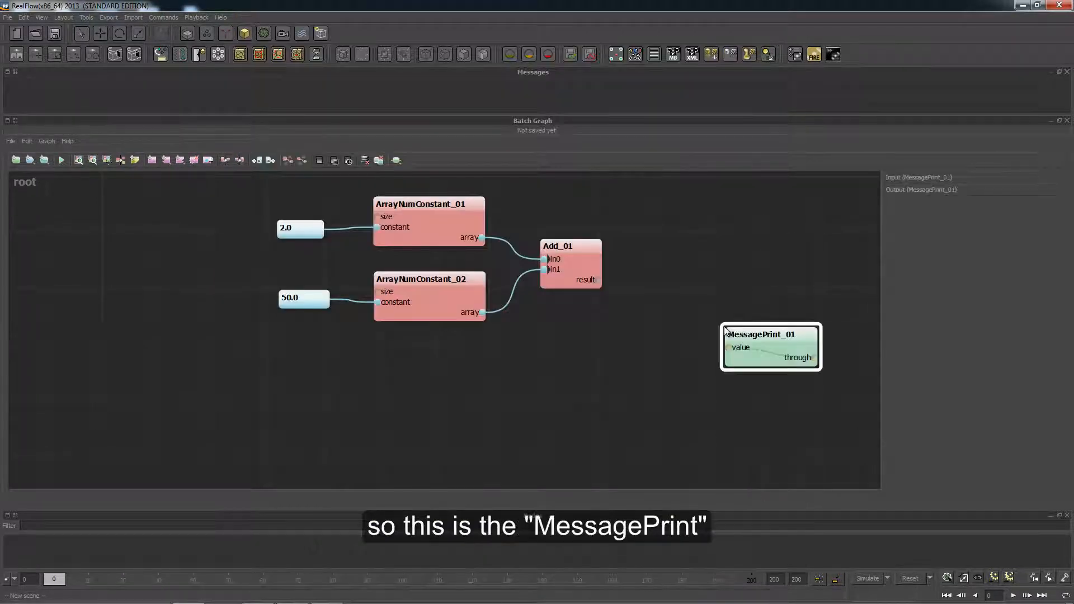
drag(752, 361, 756, 308)
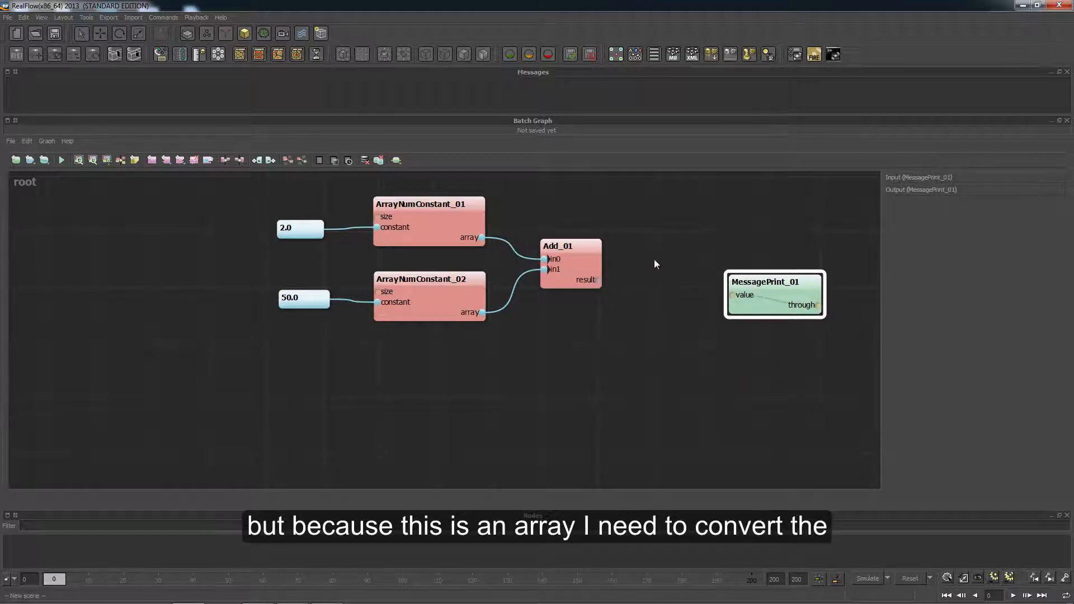
Add a RealToString node and wire it between Add_01's result output and MessagePrint_01's value input
click(640, 227)
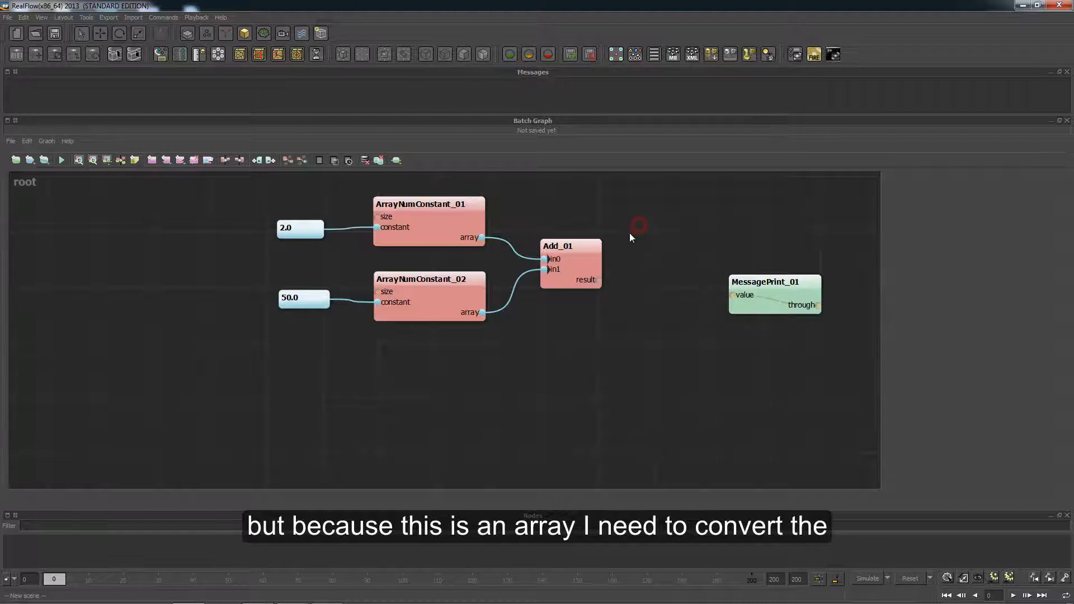
right_click(630, 238)
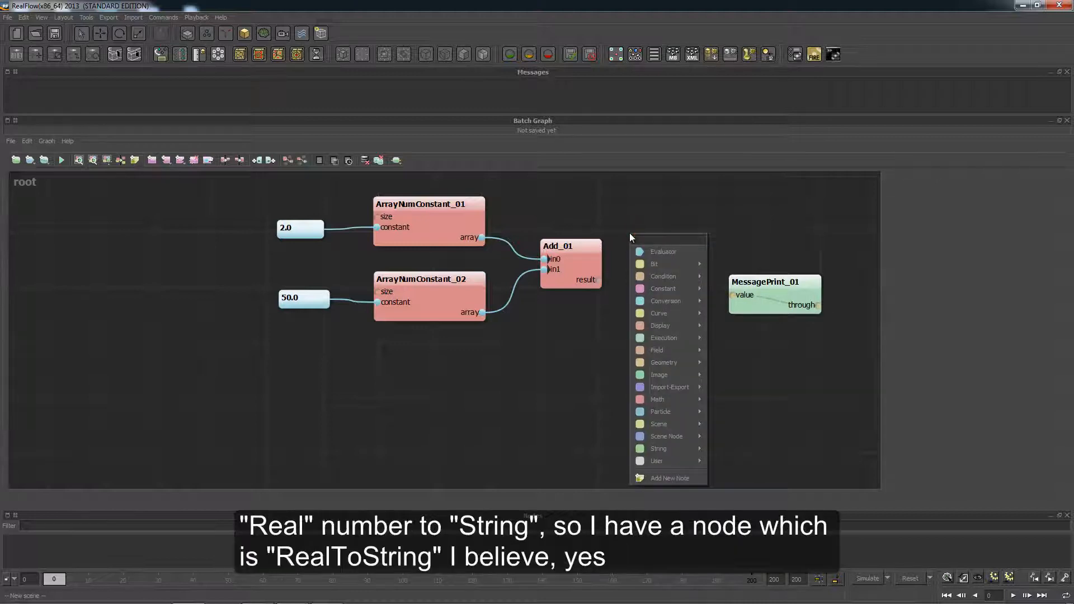
text(real)
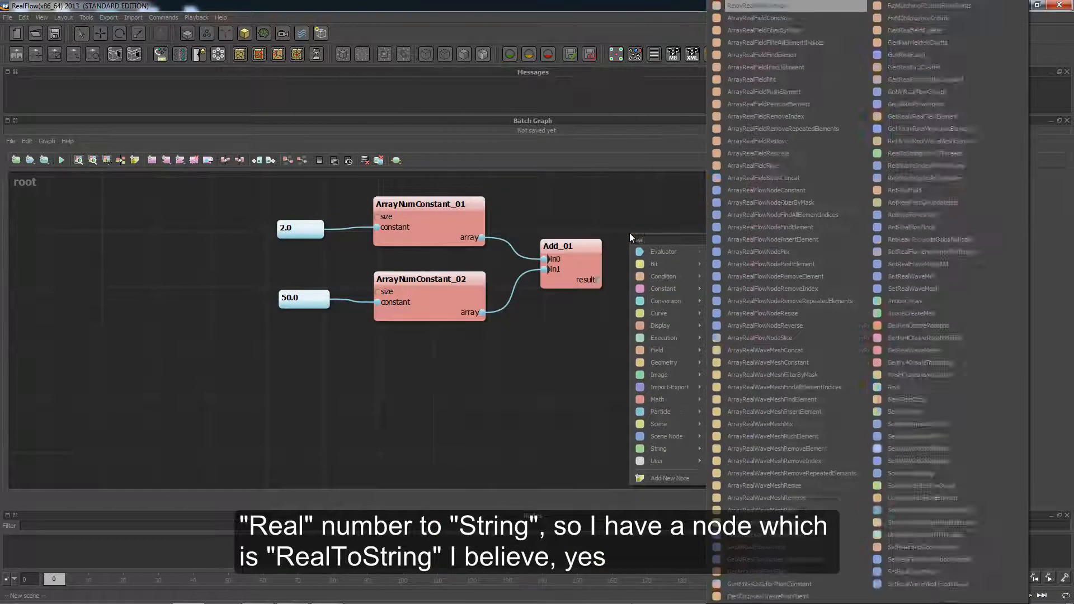
text(tos)
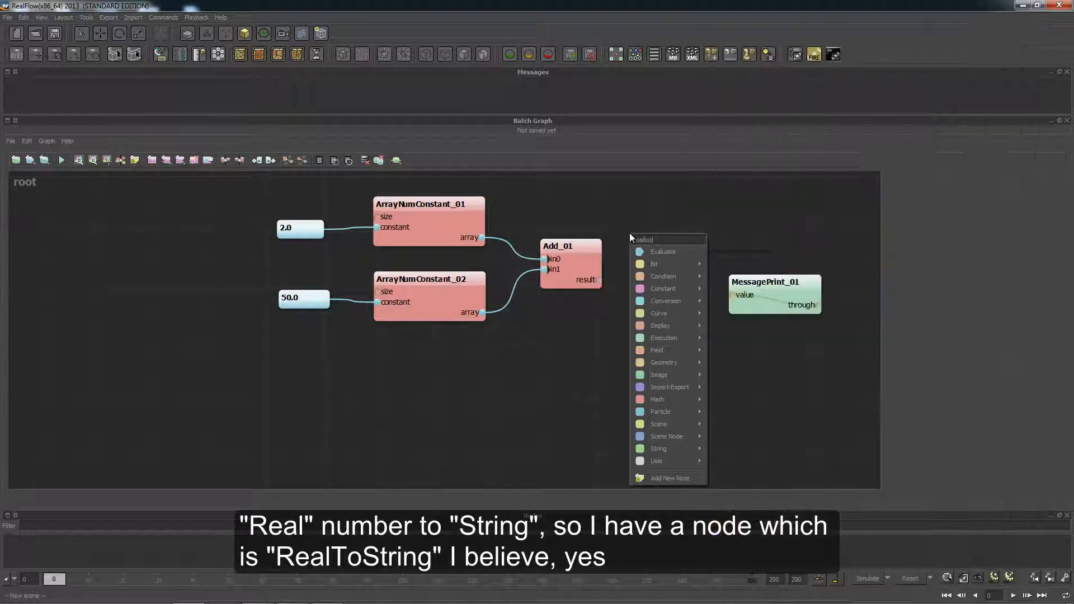
key(Return)
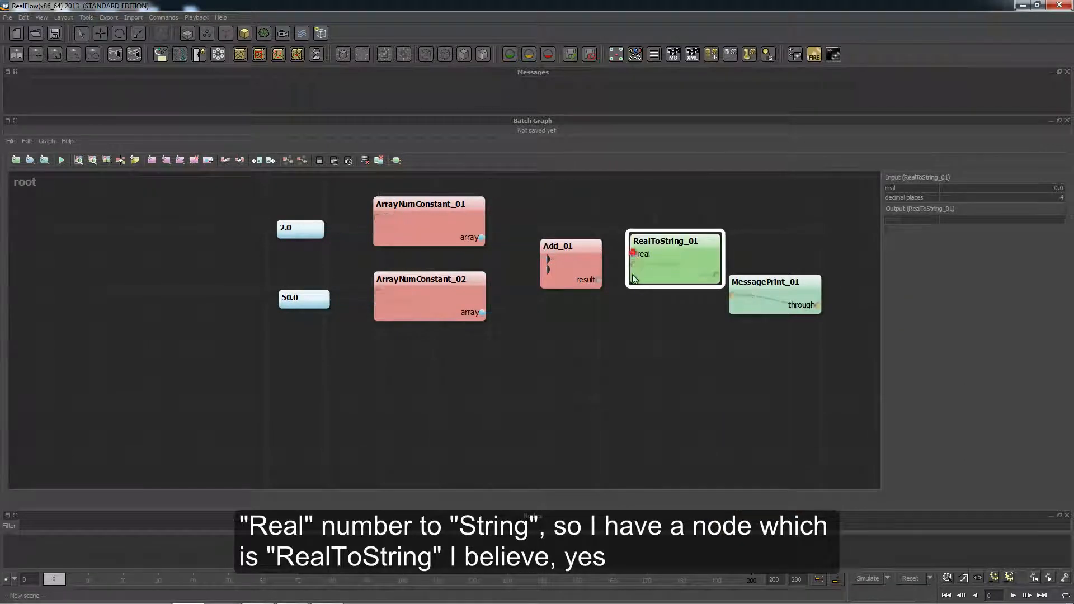
drag(663, 251, 629, 279)
click(660, 270)
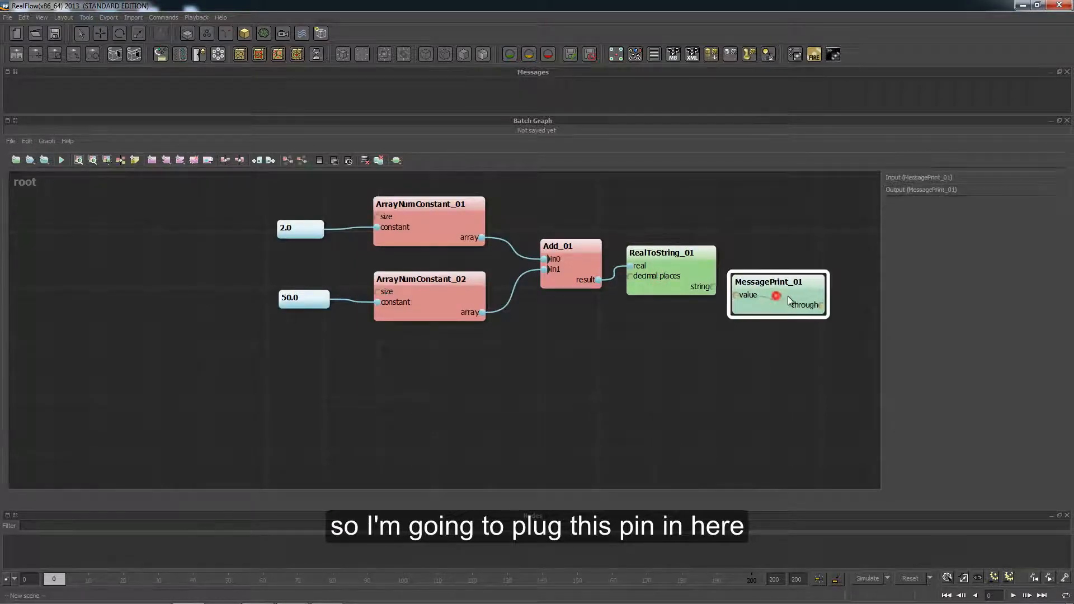
drag(788, 296, 805, 297)
drag(709, 285, 753, 297)
Connect MessagePrint_01's free output to a new Evaluator node and place that node below and right of MessagePrint_01
middle_drag(774, 314, 663, 302)
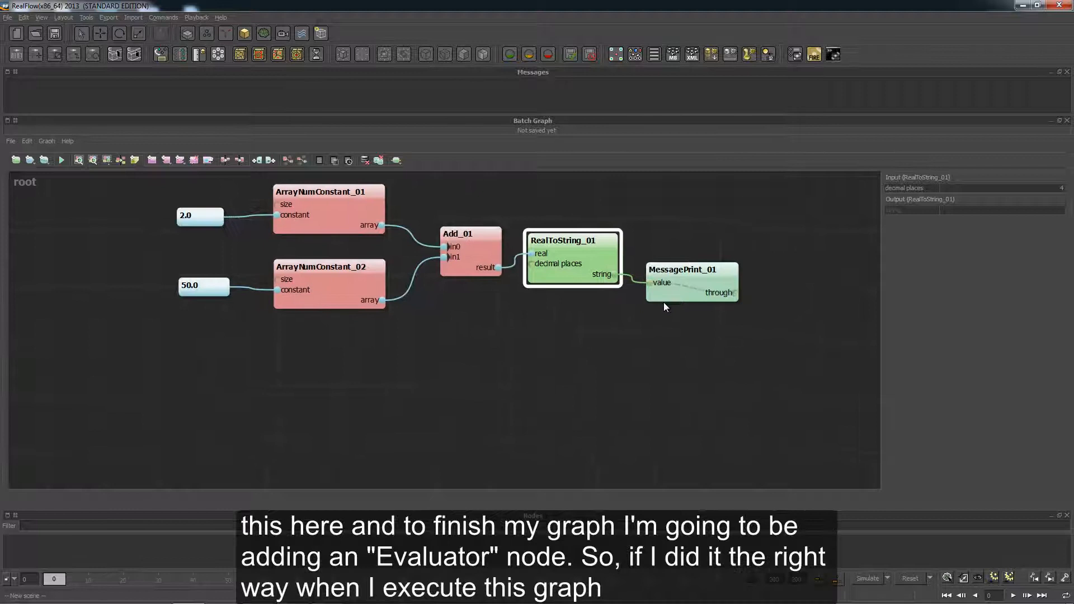
right_click(715, 284)
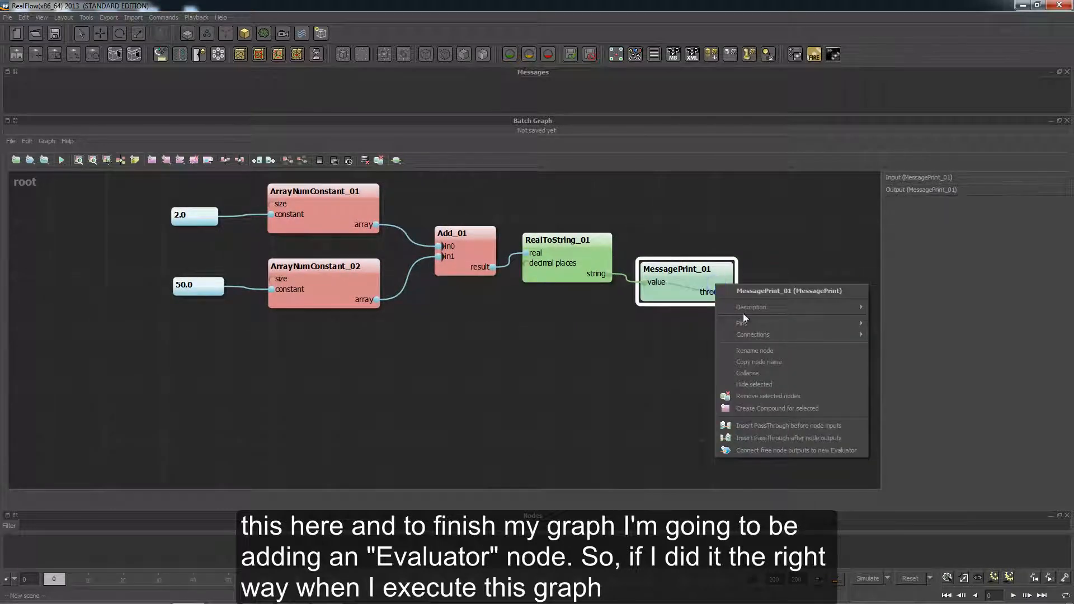
click(791, 447)
drag(796, 283, 808, 320)
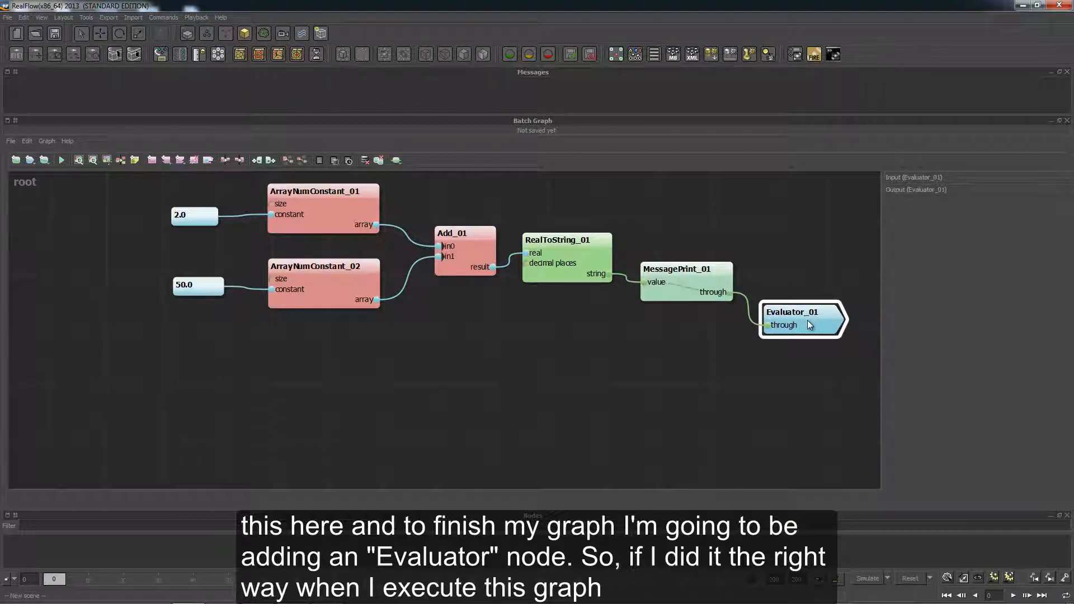
Execute the batch graph and highlight the values printed by MessagePrint_01 in the message log
click(62, 160)
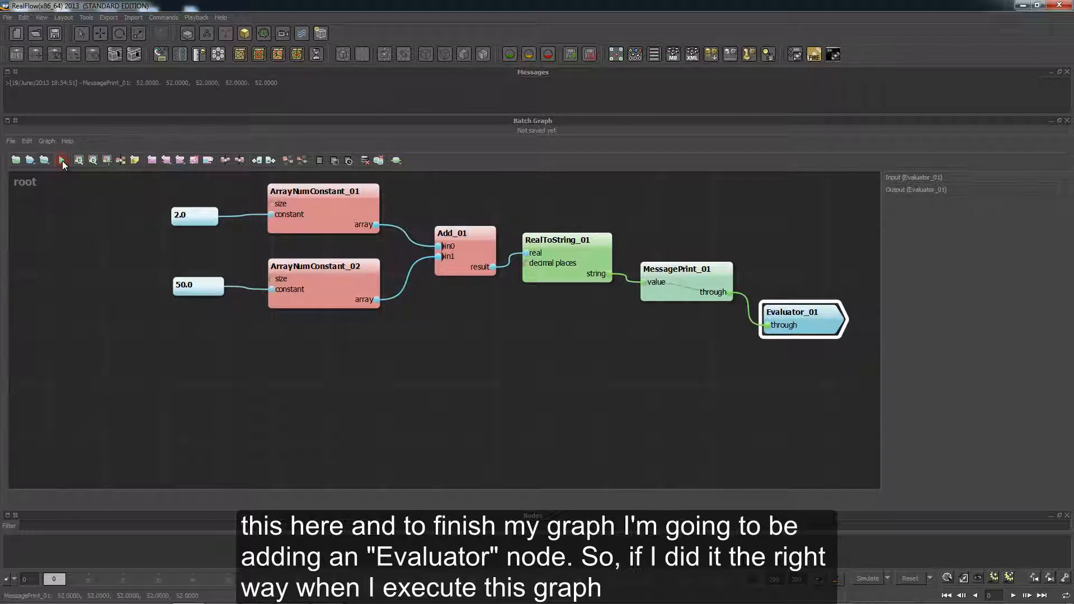
drag(136, 82, 278, 84)
click(292, 83)
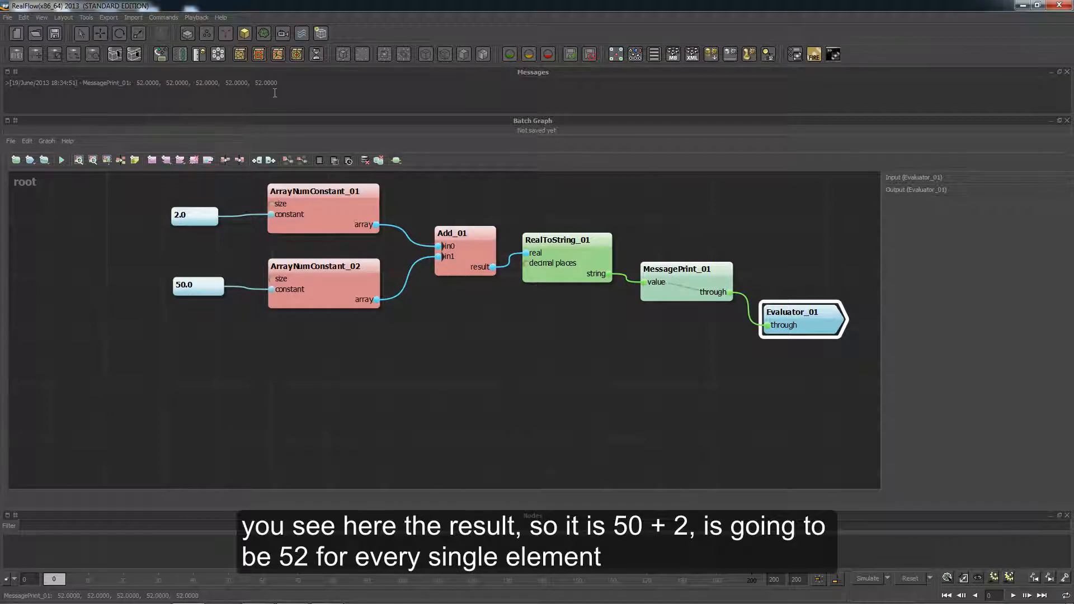
Duplicate the connected 50.0 and ArrayNumConstant_02 nodes and place the copied pair below the originals
click(346, 347)
drag(180, 262, 294, 304)
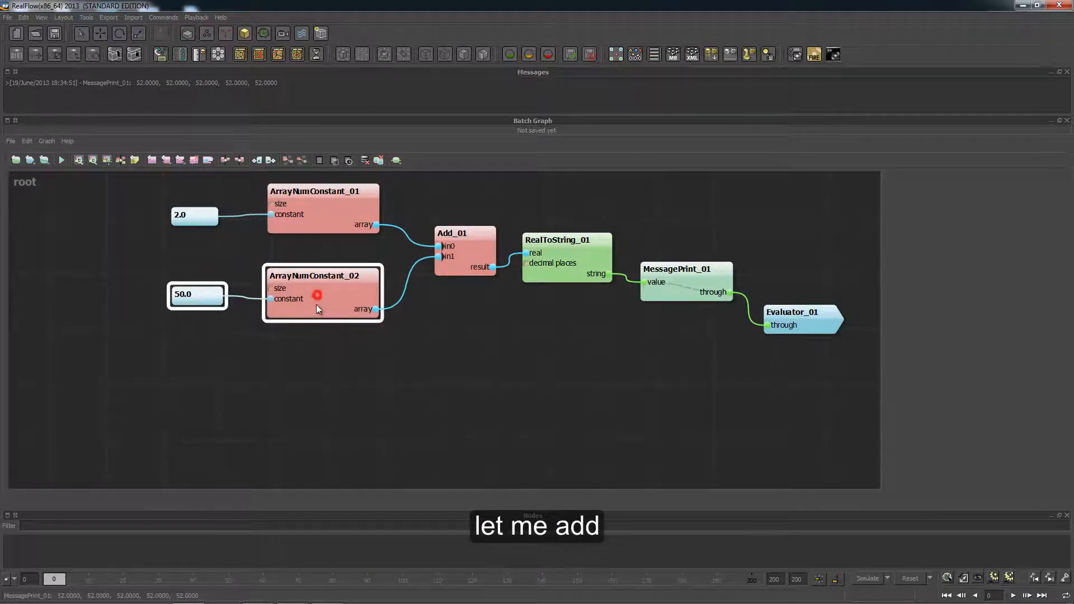
key(ctrl+c)
key(ctrl+v)
drag(327, 324, 313, 384)
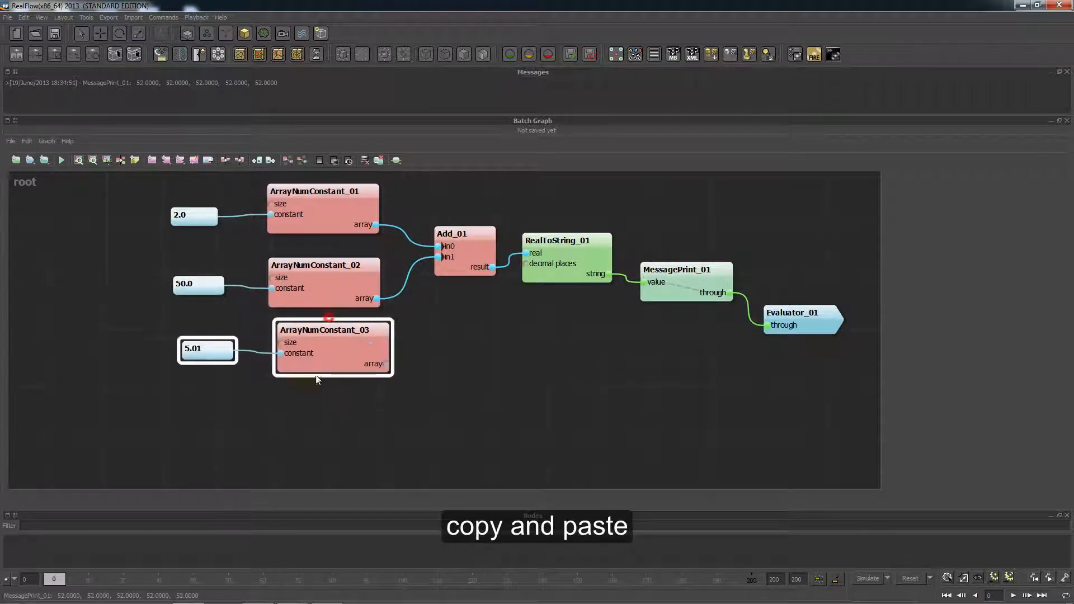
Line up the copied Real node and ArrayNumConstant_03 with the nodes above, and check ArrayNumConstant_03's size input
click(197, 331)
click(188, 365)
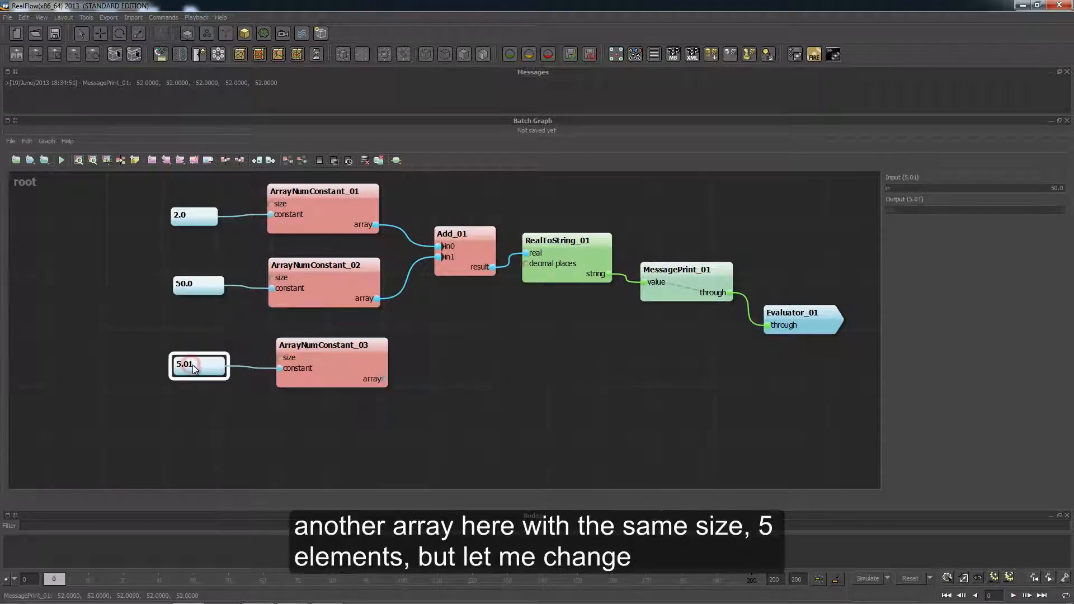
click(320, 357)
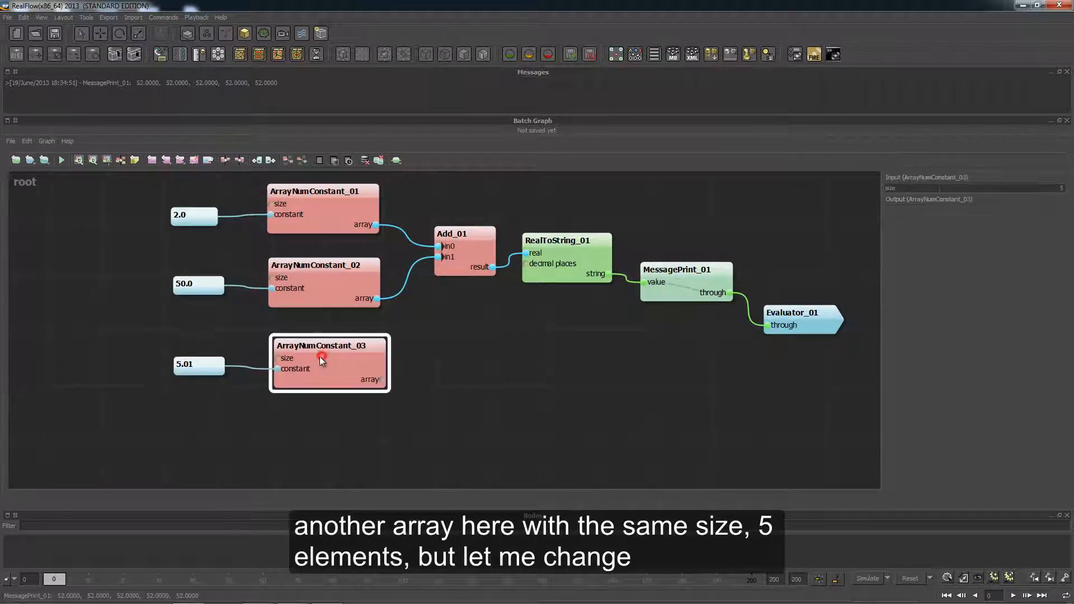
double_click(280, 359)
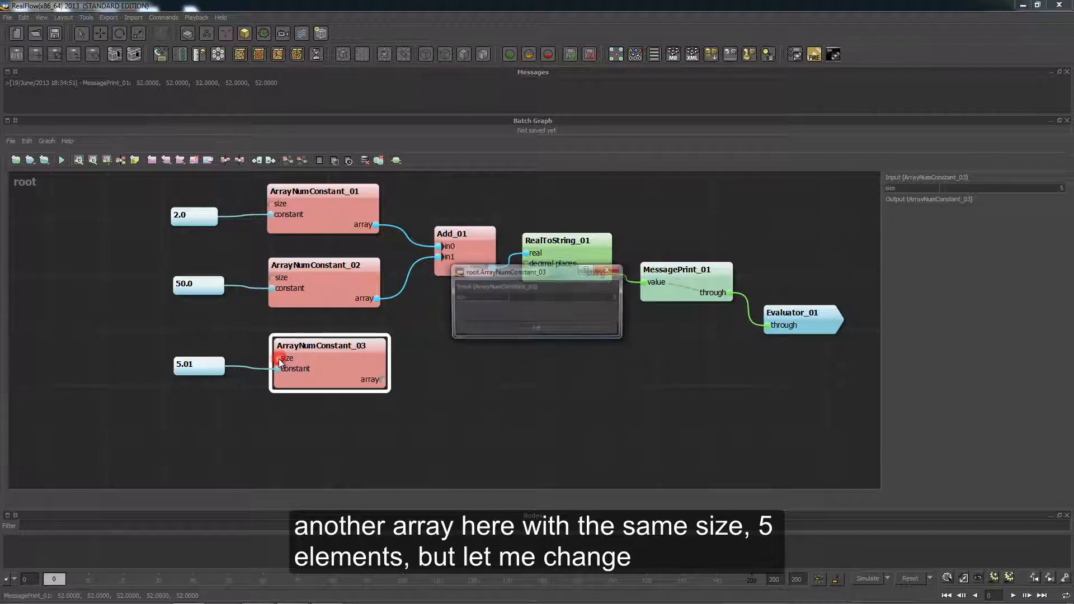
click(531, 331)
Expand the copied Real node connected to ArrayNumConstant_03 and set its in value to 1970.0
click(177, 364)
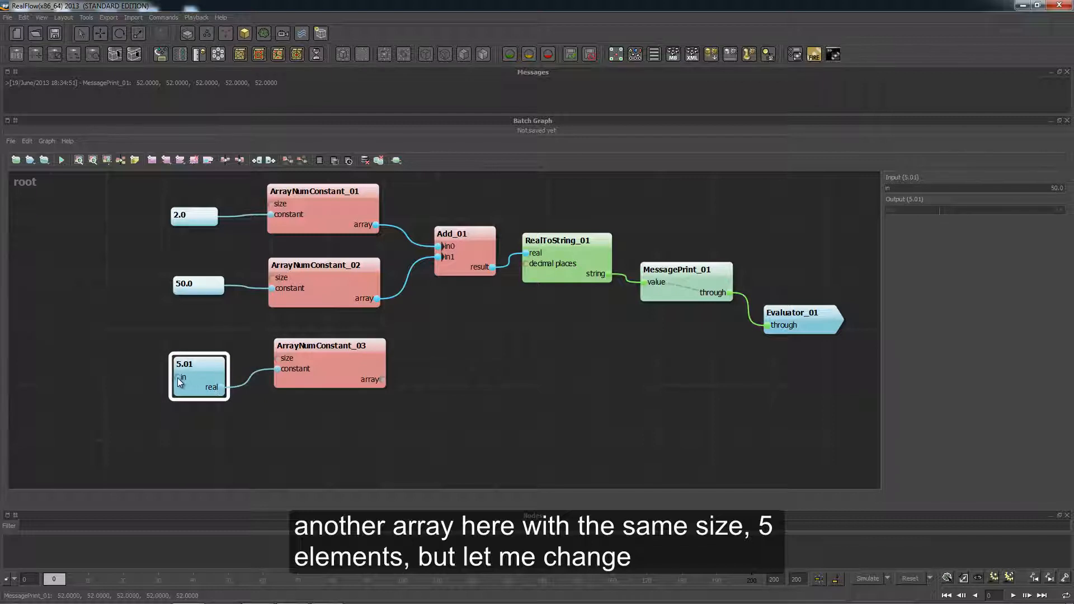
double_click(178, 378)
click(560, 300)
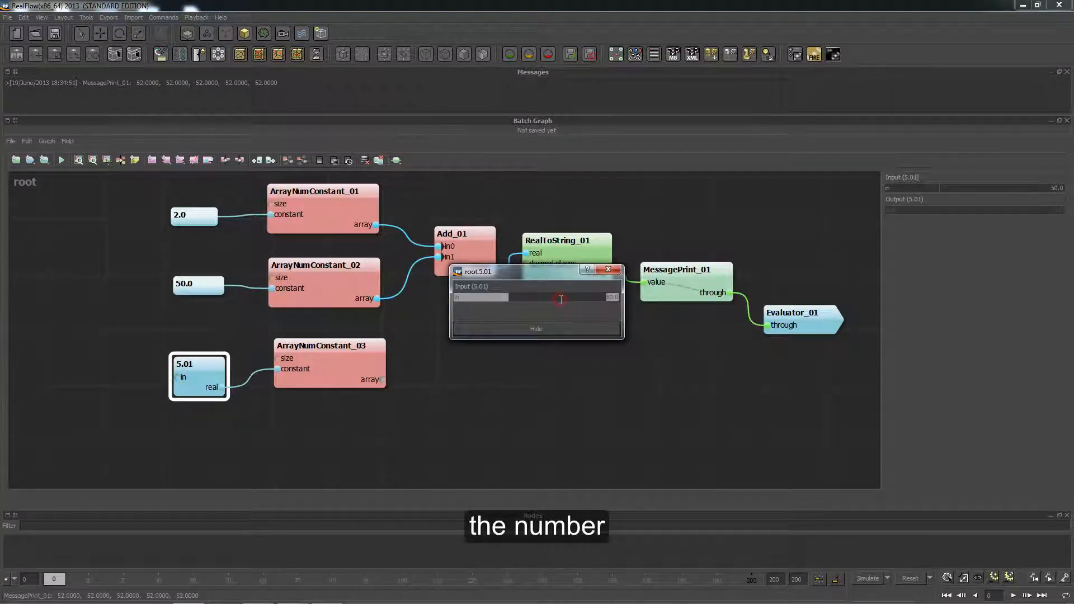
text(1970.)
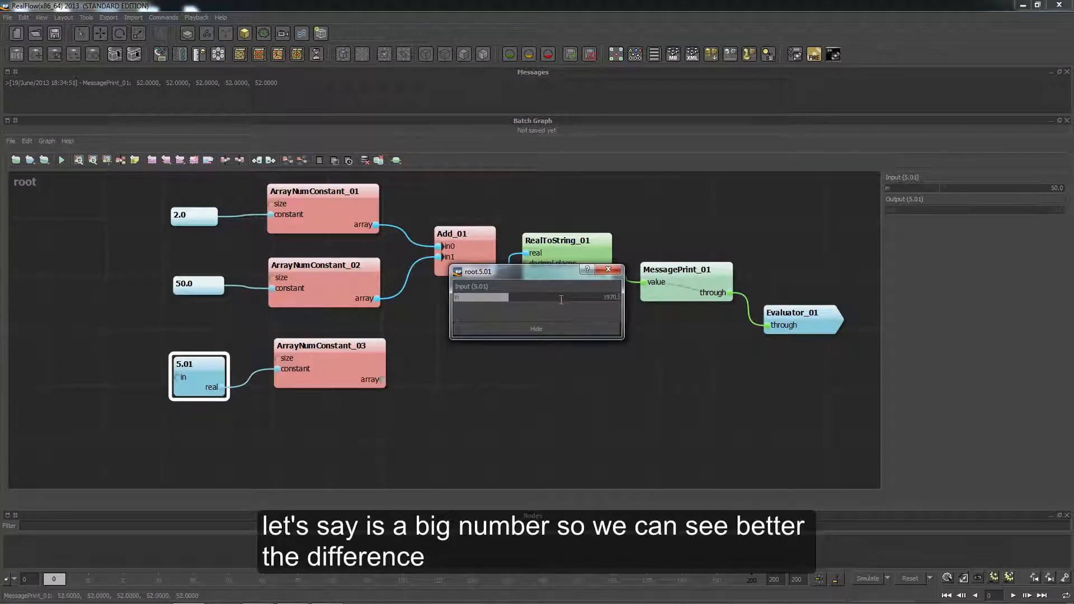
text(0)
key(Return)
Rename the copied Real node to 1970.0, collapse it and line up ArrayNumConstant_03 with it
right_click(190, 362)
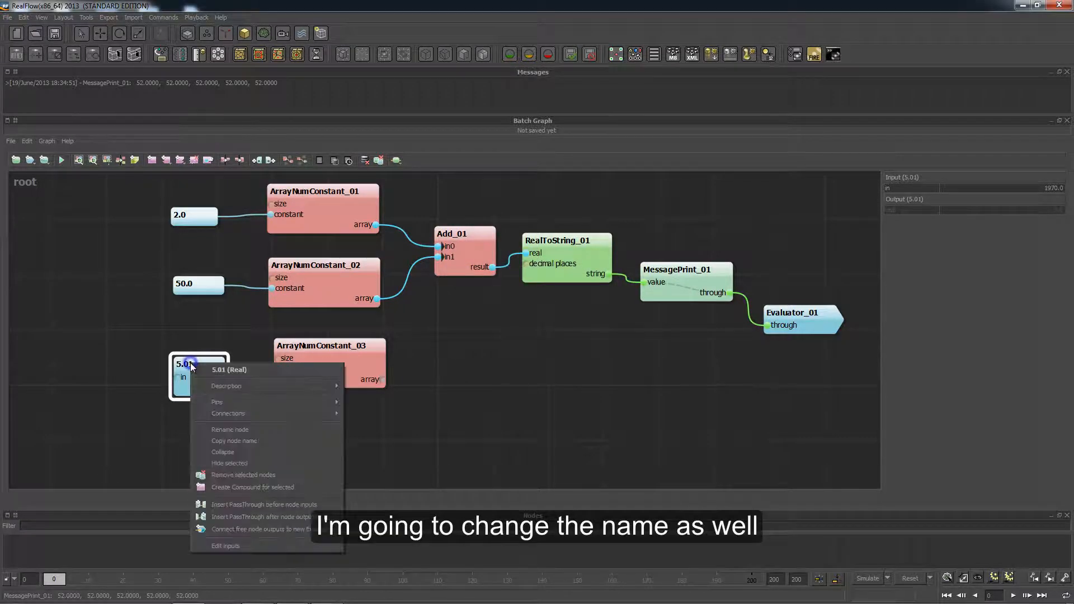
click(224, 429)
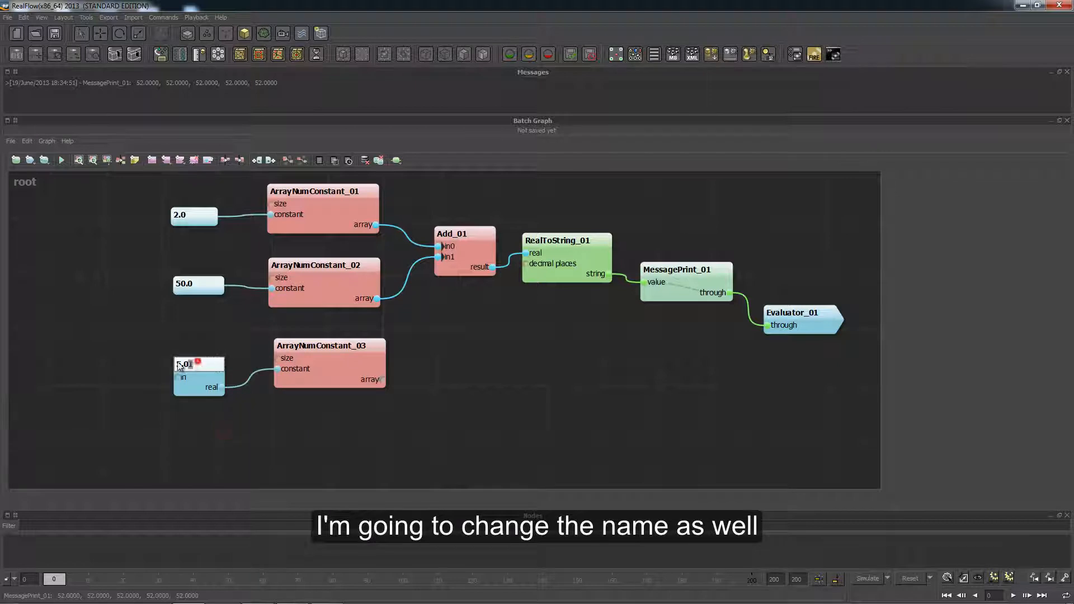
text(1970.0)
key(Return)
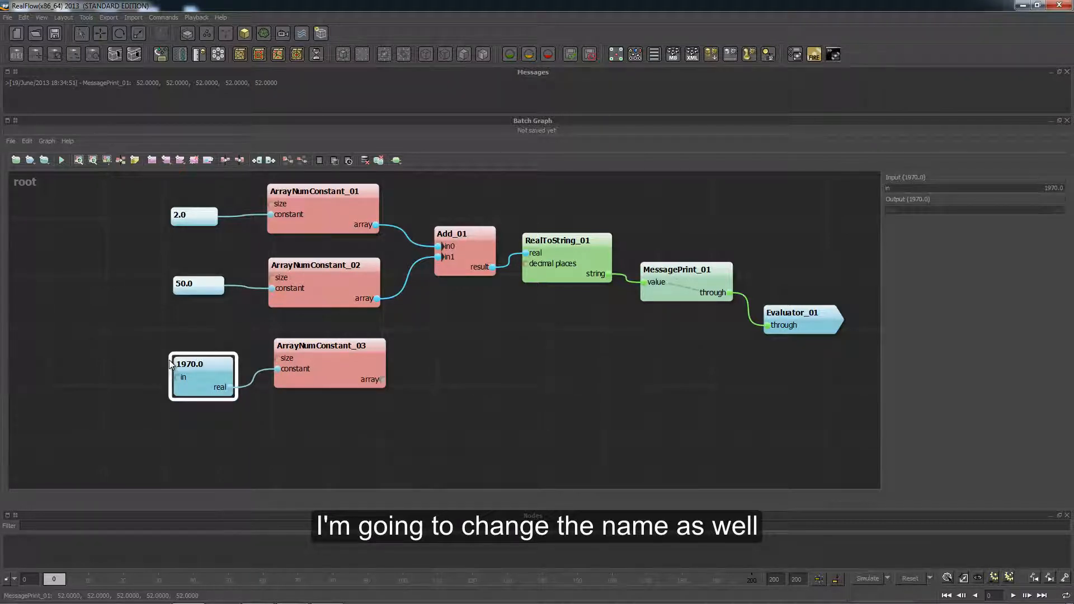
drag(350, 372, 347, 376)
Add a second Add node and connect the array outputs of ArrayNumConstant_02 and ArrayNumConstant_03 to its in0 and in1
click(468, 311)
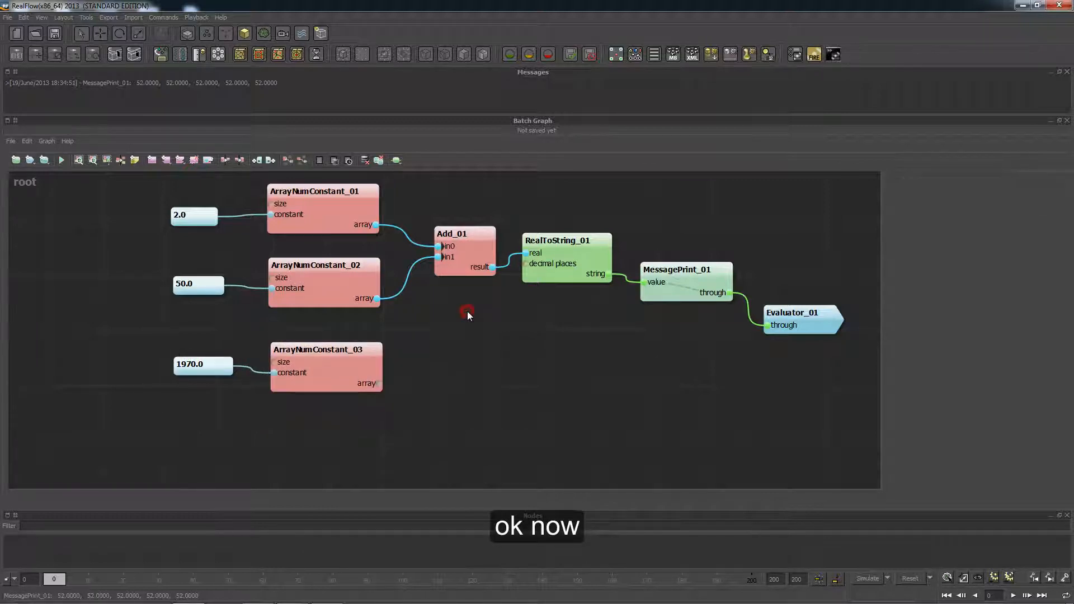
right_click(468, 311)
click(476, 317)
drag(492, 347, 465, 380)
drag(375, 300, 446, 368)
drag(380, 383, 468, 365)
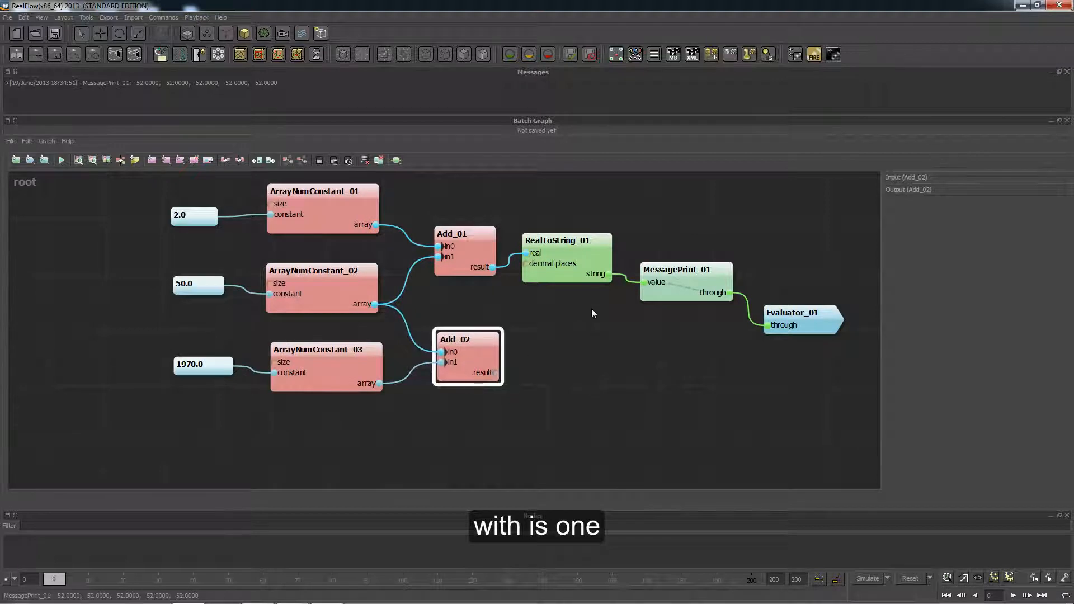
Duplicate the connected RealToString_01 and MessagePrint_01 nodes and place the copies beside Add_02
drag(568, 220, 686, 300)
key(ctrl+d)
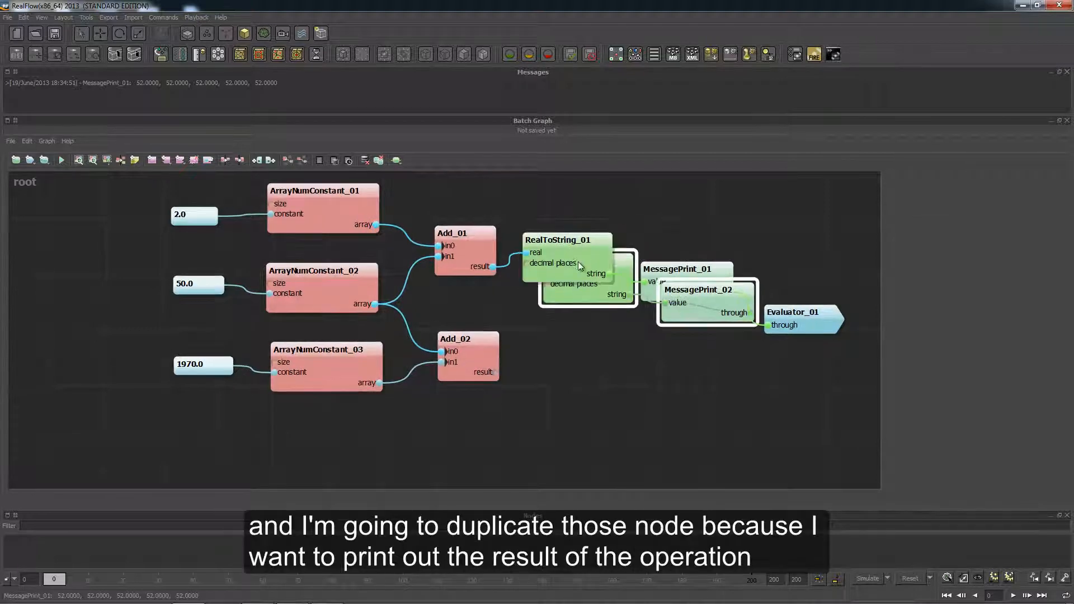
drag(579, 261, 554, 398)
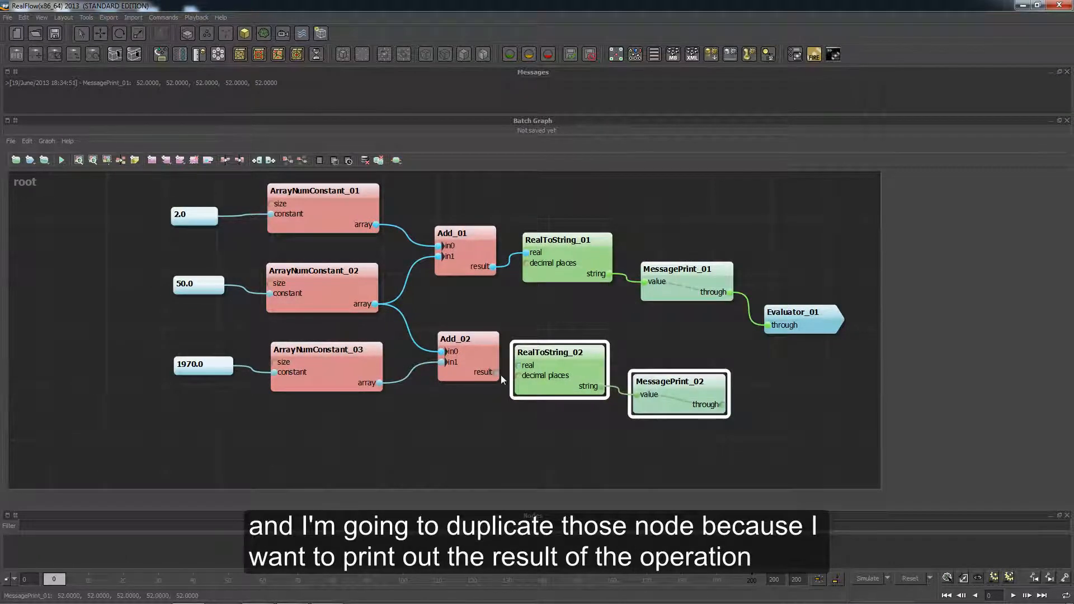
Connect Add_02's result to RealToString_02's real input, and space out the RealToString_02, MessagePrint_02 and Evaluator_01 nodes
drag(497, 372, 570, 350)
click(676, 395)
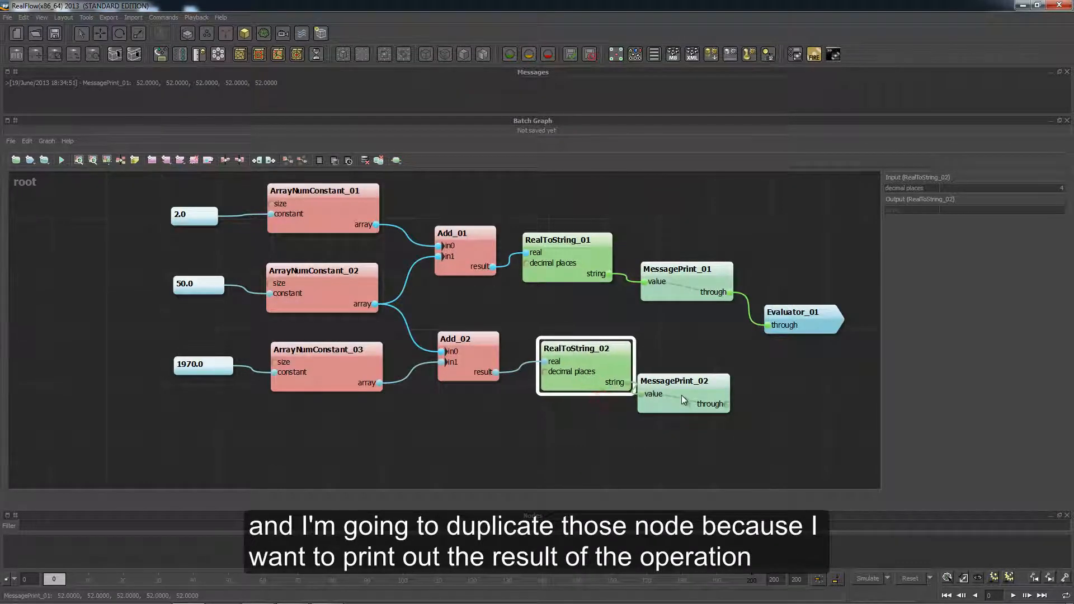
drag(717, 380, 748, 377)
click(814, 327)
mouse_move(814, 327)
mouse_down()
mouse_move(846, 331)
mouse_move(825, 330)
mouse_up()
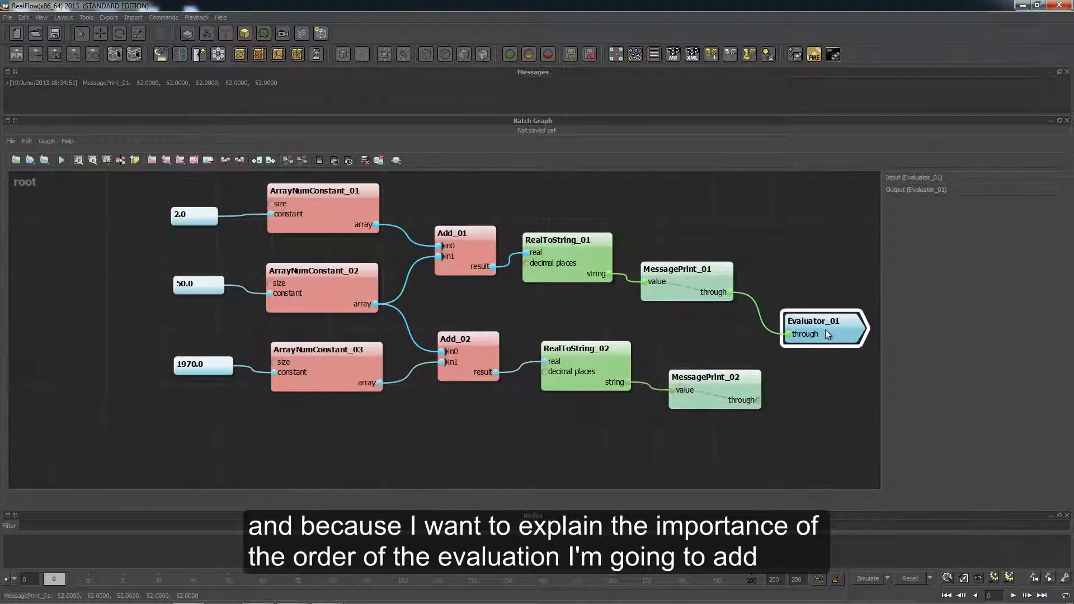
Add a second input to Evaluator_01 and connect MessagePrint_02's through output to it
middle_drag(821, 363, 761, 372)
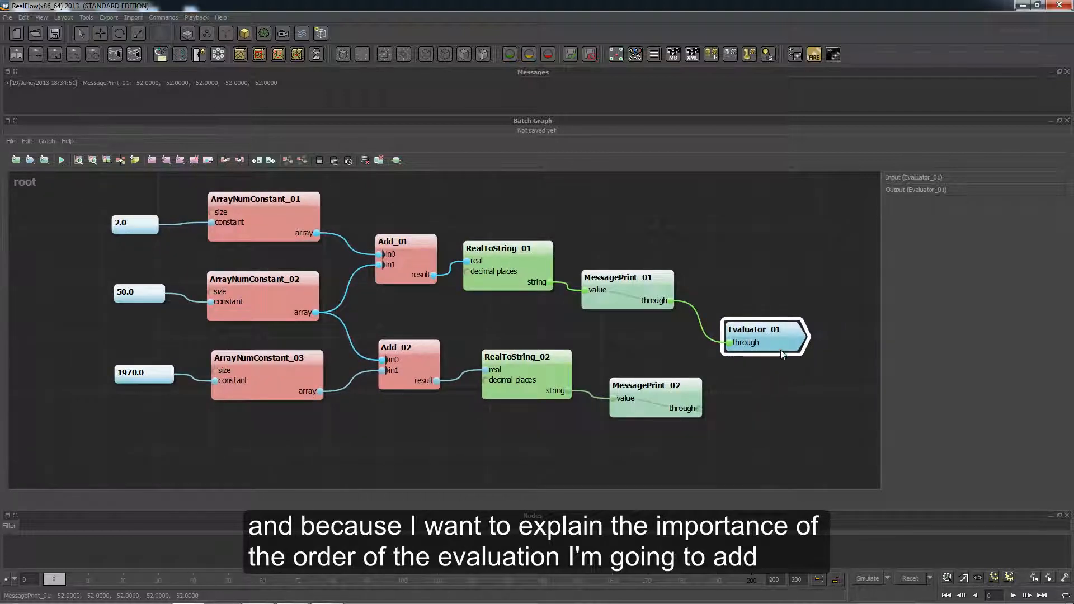
drag(781, 349, 794, 353)
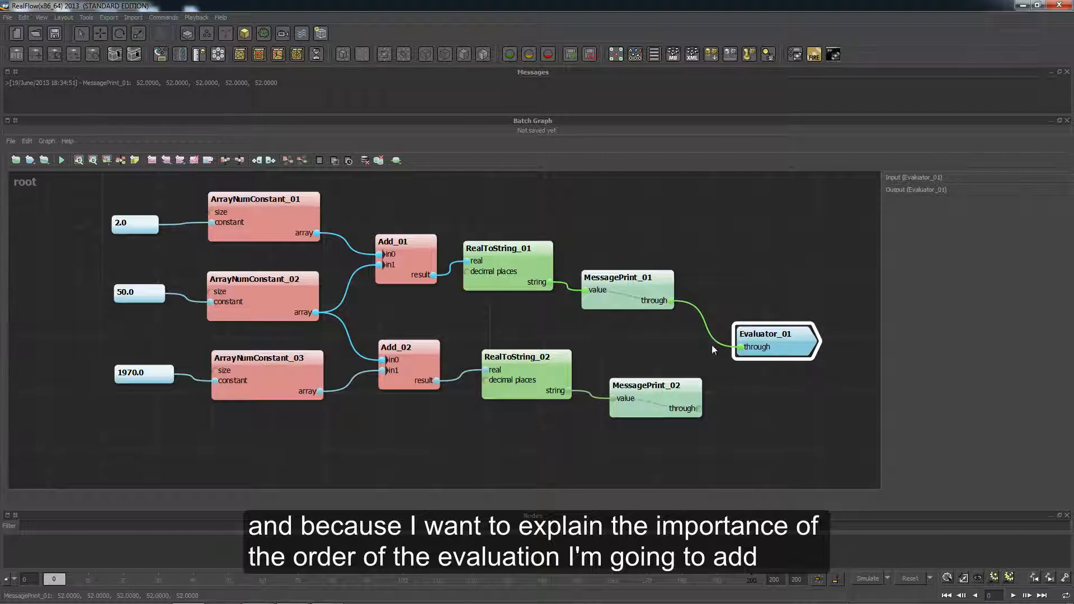
click(257, 160)
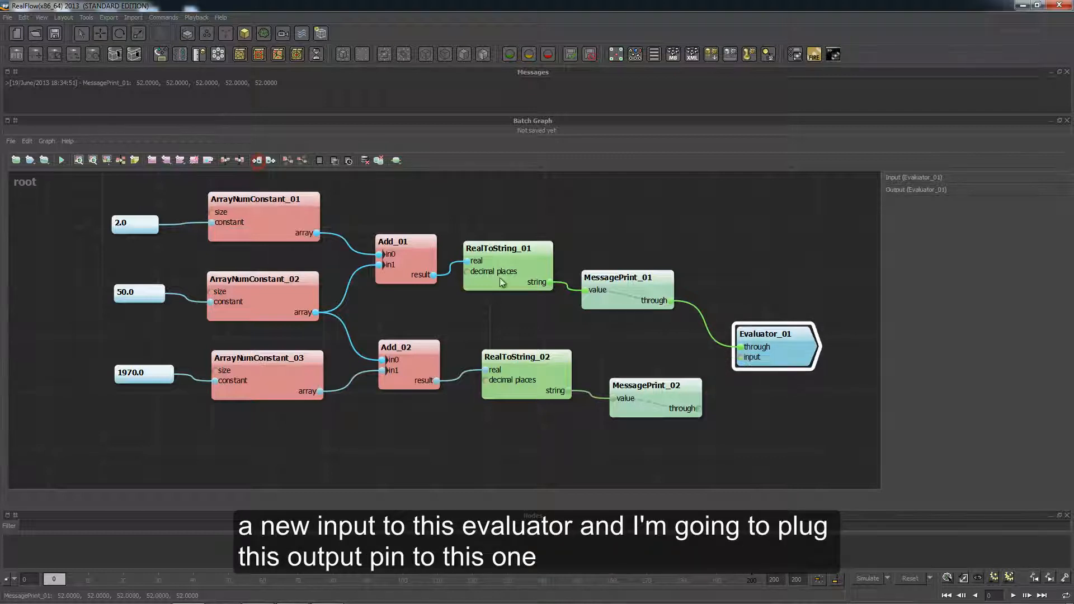
drag(760, 355, 783, 367)
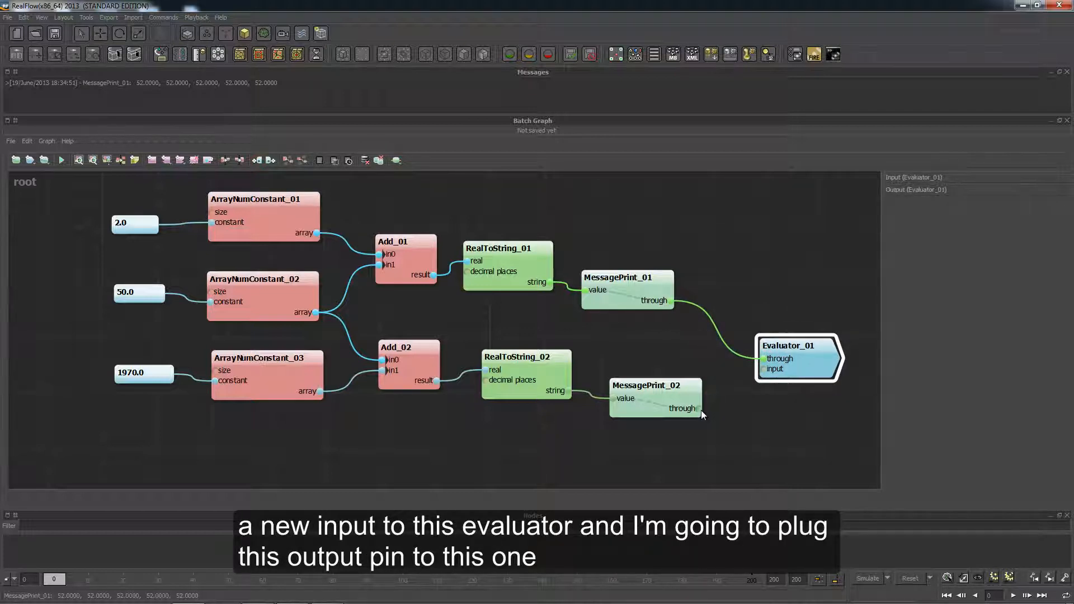
drag(700, 411, 778, 358)
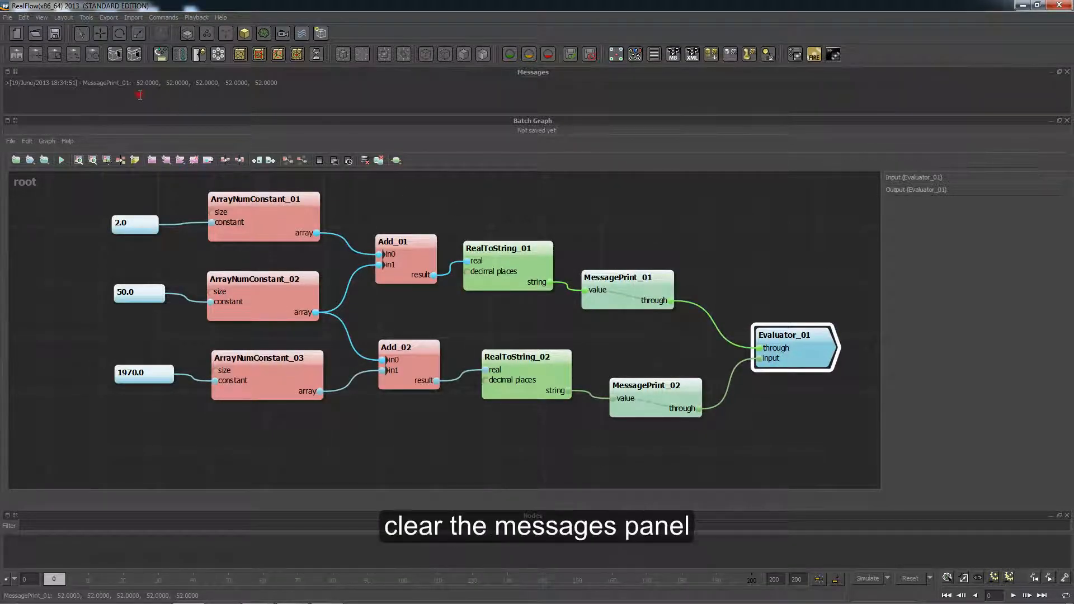
Clear the Messages panel and run the batch graph with both print branches connected
click(7, 18)
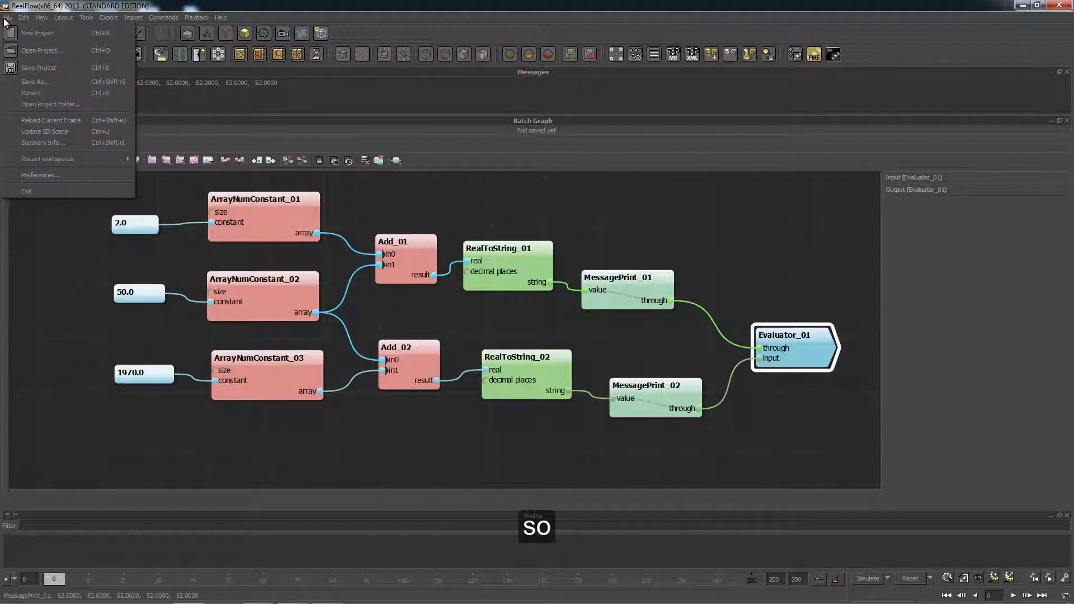
mouse_move(59, 20)
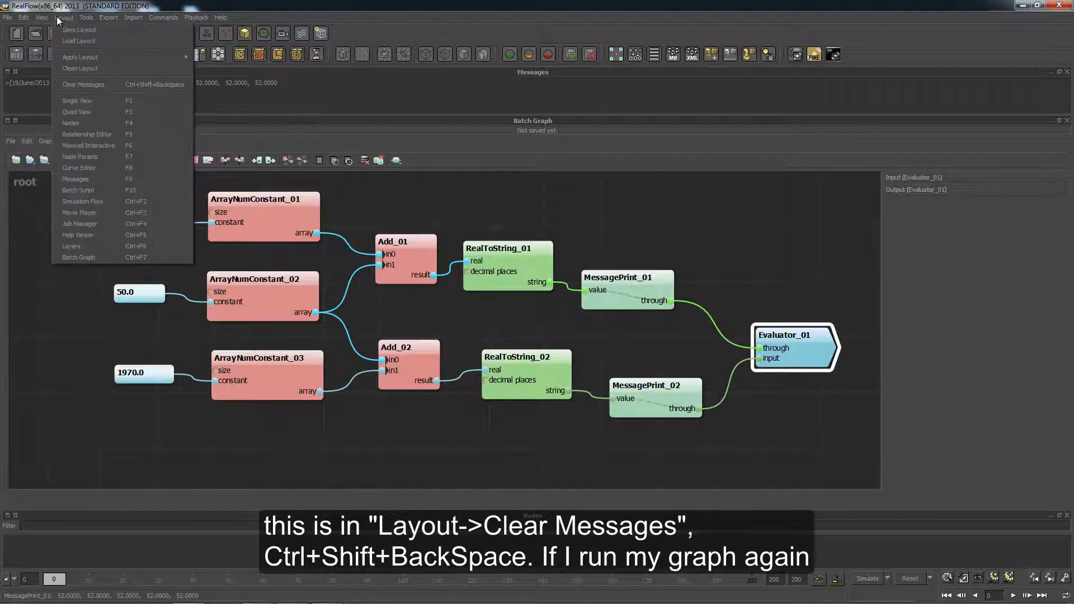
click(85, 84)
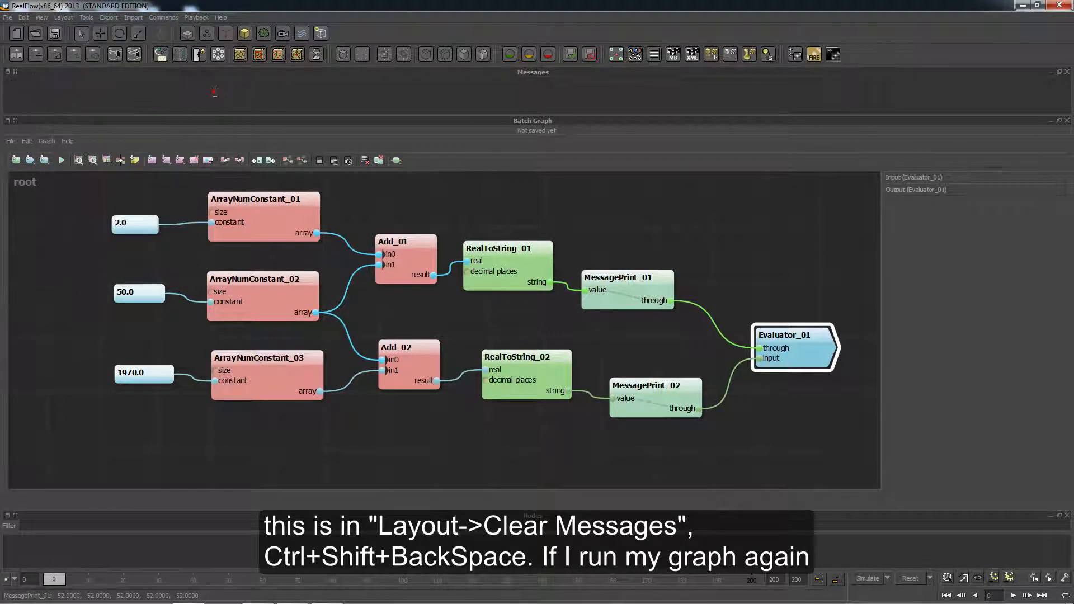
click(214, 93)
click(62, 160)
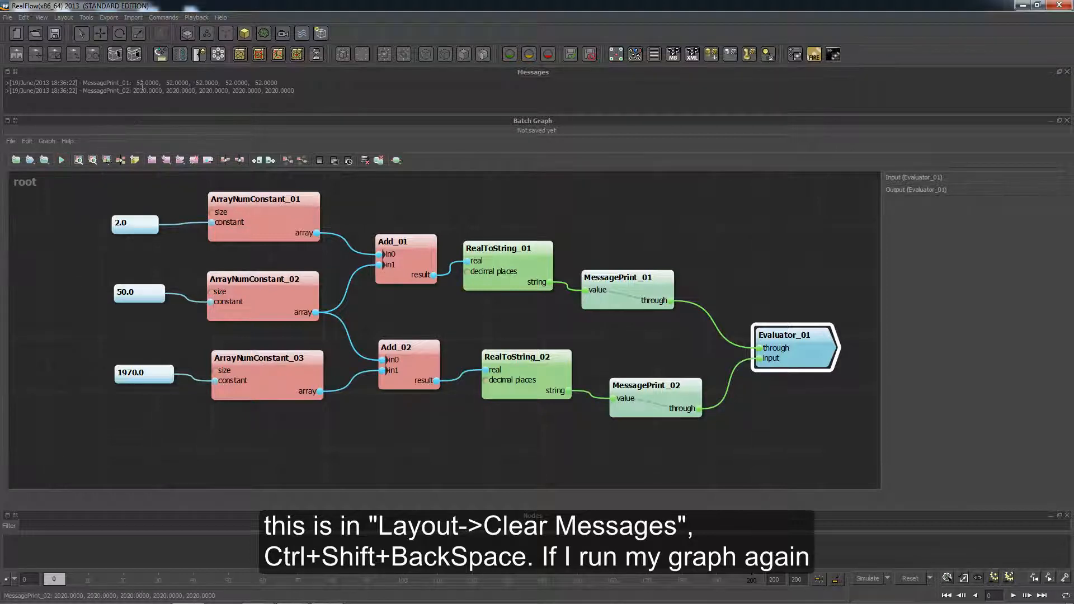
Compare the array printed by each MessagePrint node with the branch of nodes that produced it
drag(136, 83, 278, 84)
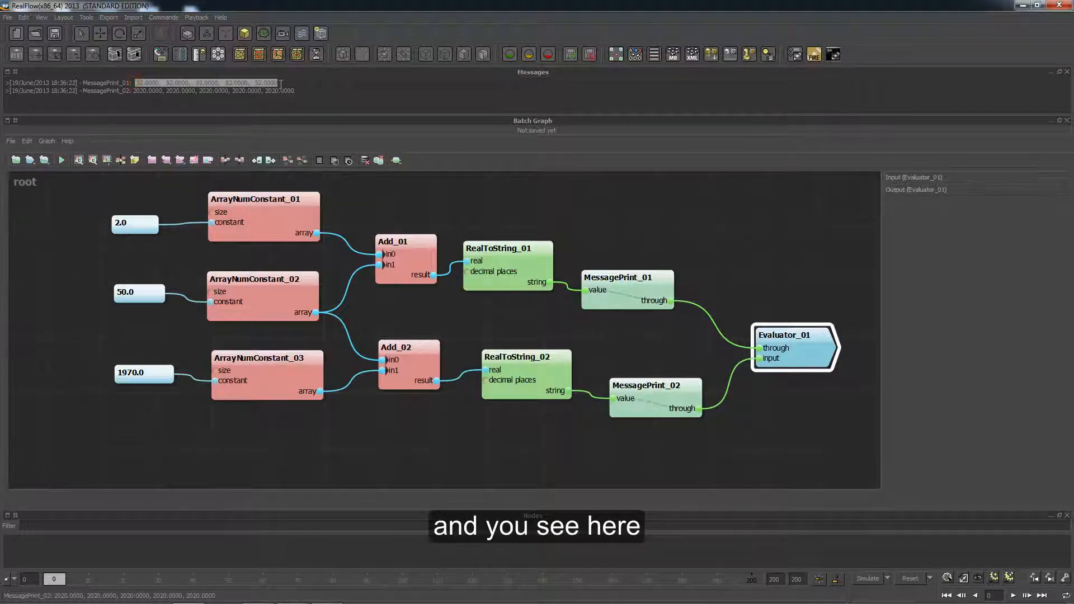
drag(700, 329, 96, 201)
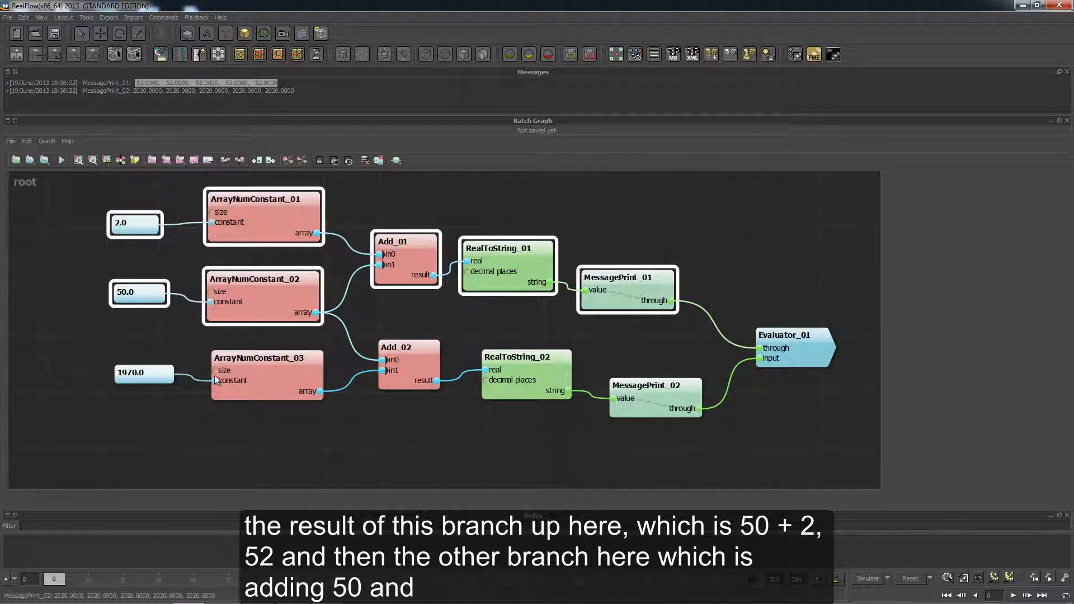
drag(323, 408, 703, 462)
drag(198, 373, 33, 313)
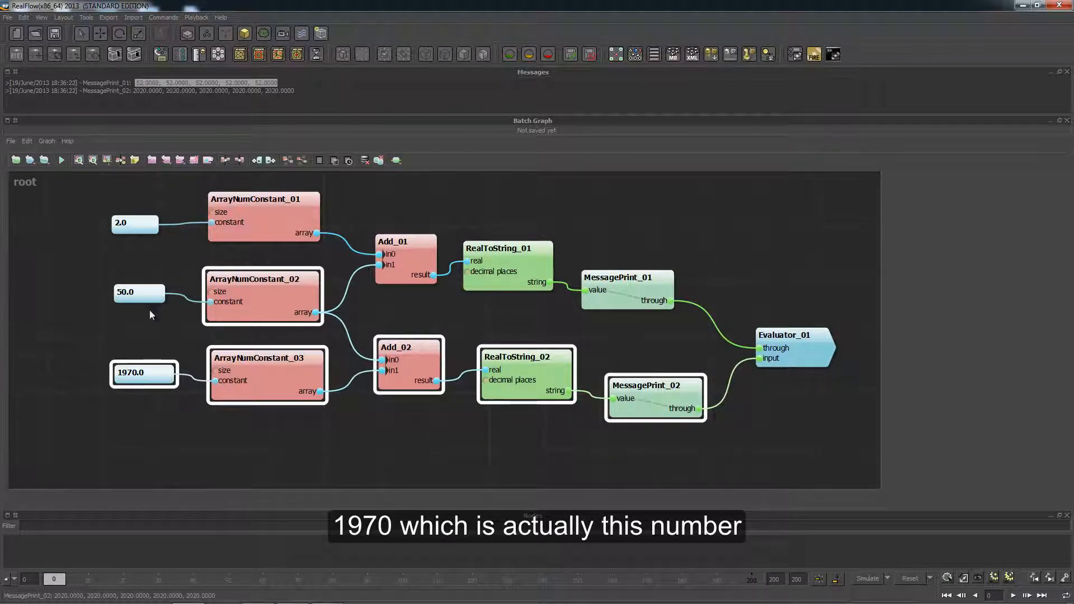
drag(133, 90, 295, 90)
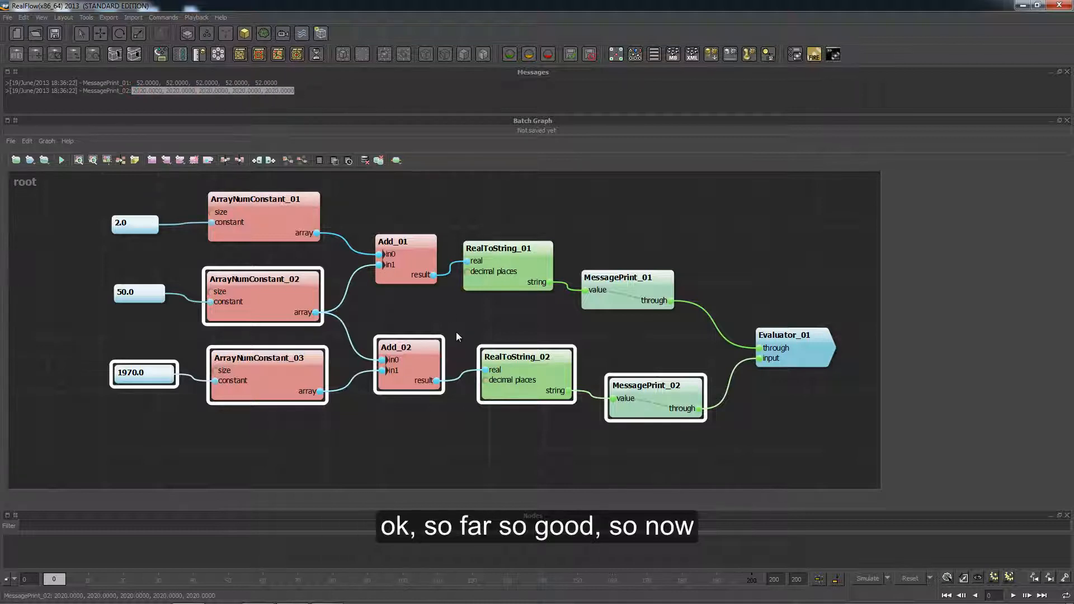
Add an internal connection from in1 to result in the Add_01 node
scroll(447, 317, up, 4)
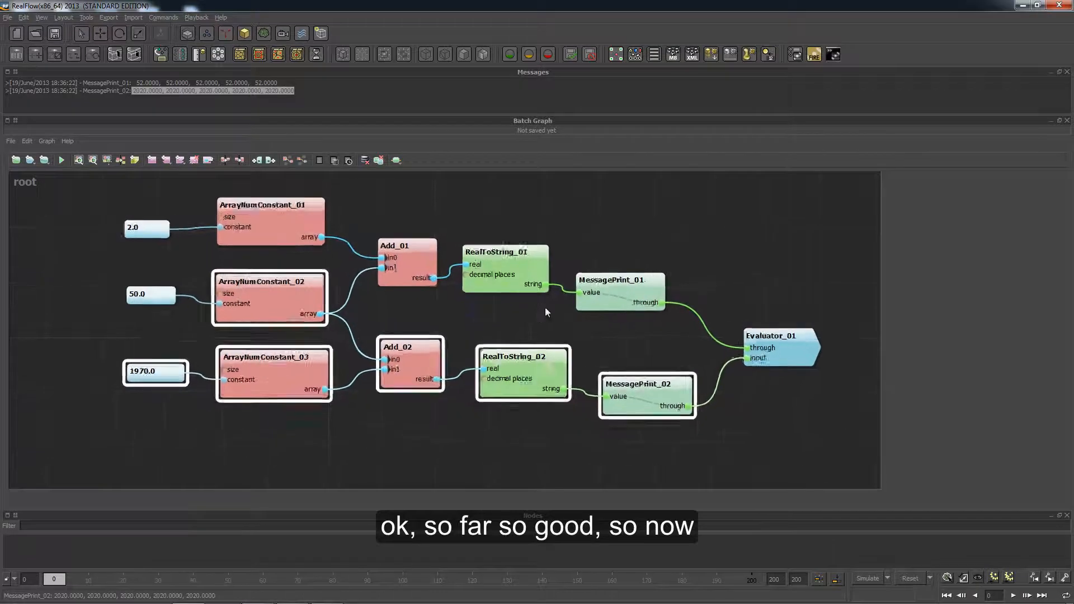
scroll(439, 308, up, 5)
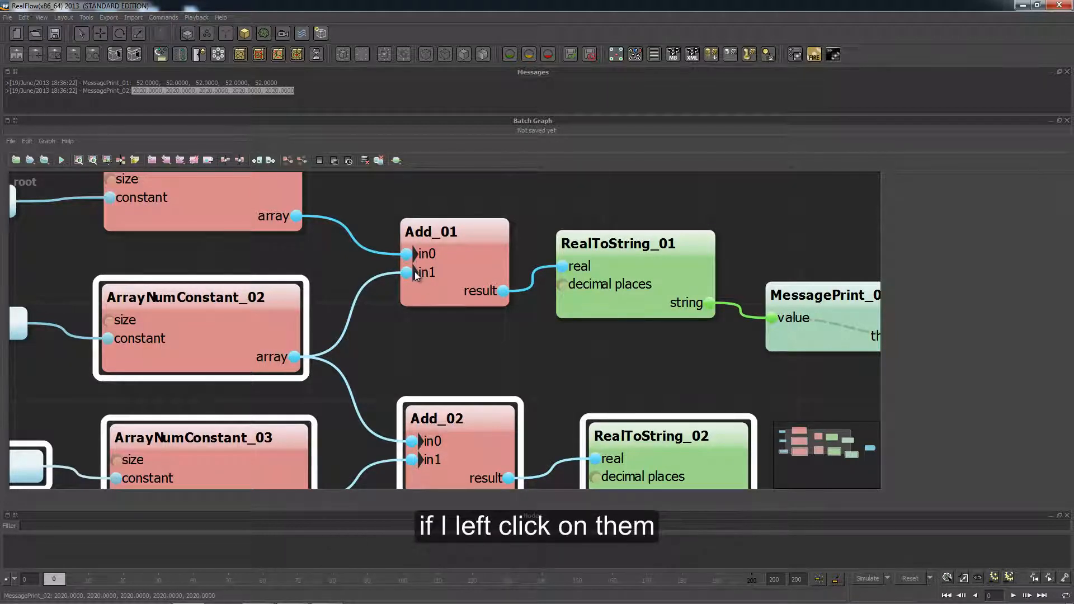
click(414, 273)
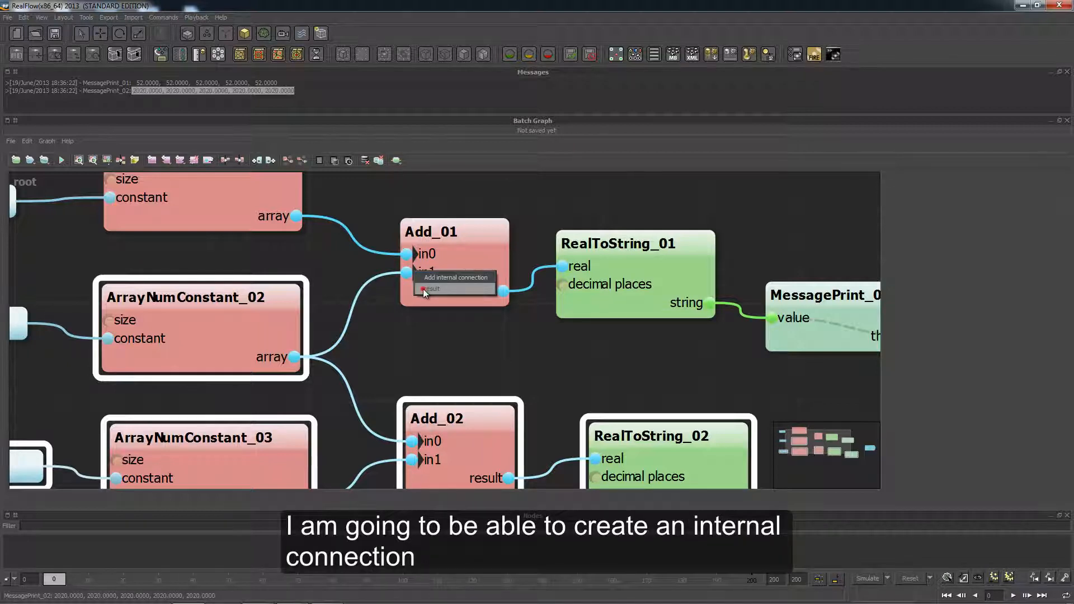
click(423, 289)
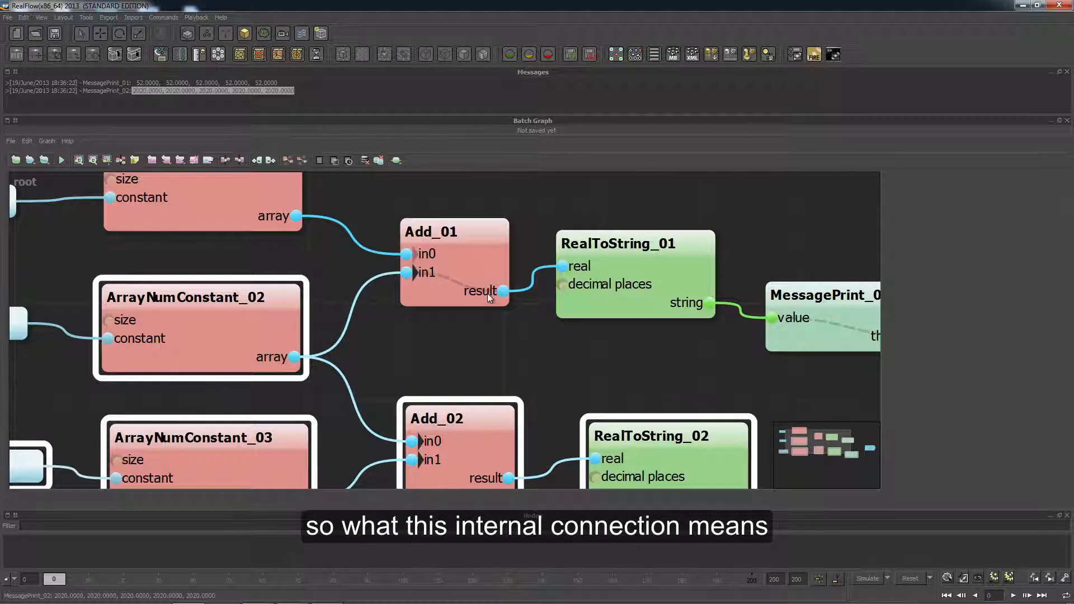
Inspect ArrayNumConstant_02 and Add_01, and remove Add_01's internal connection between in1 and result
scroll(489, 293, down, 2)
scroll(488, 290, down, 1)
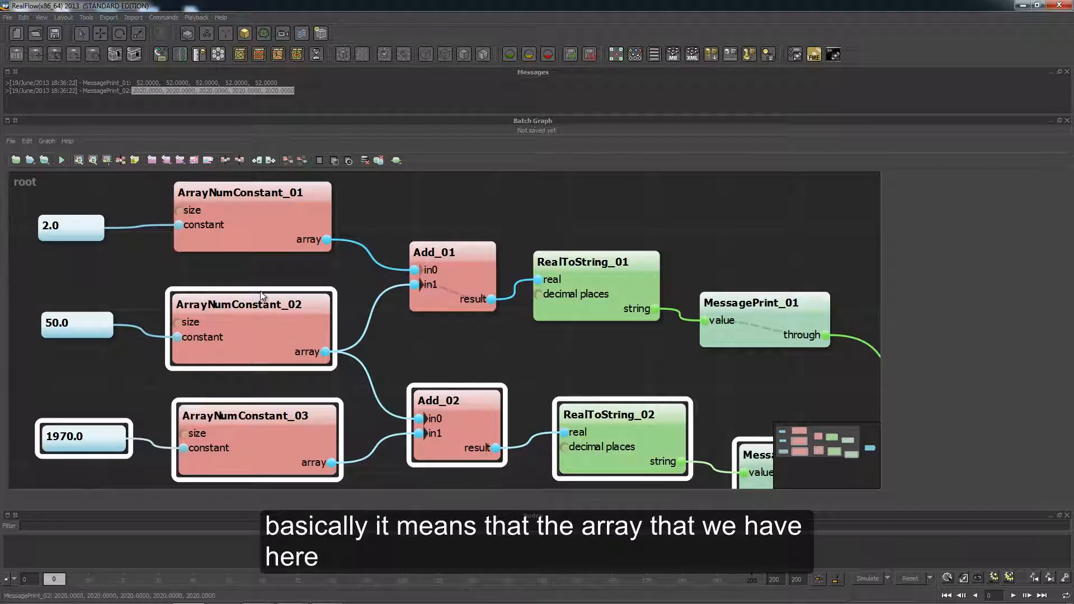
drag(233, 267, 257, 343)
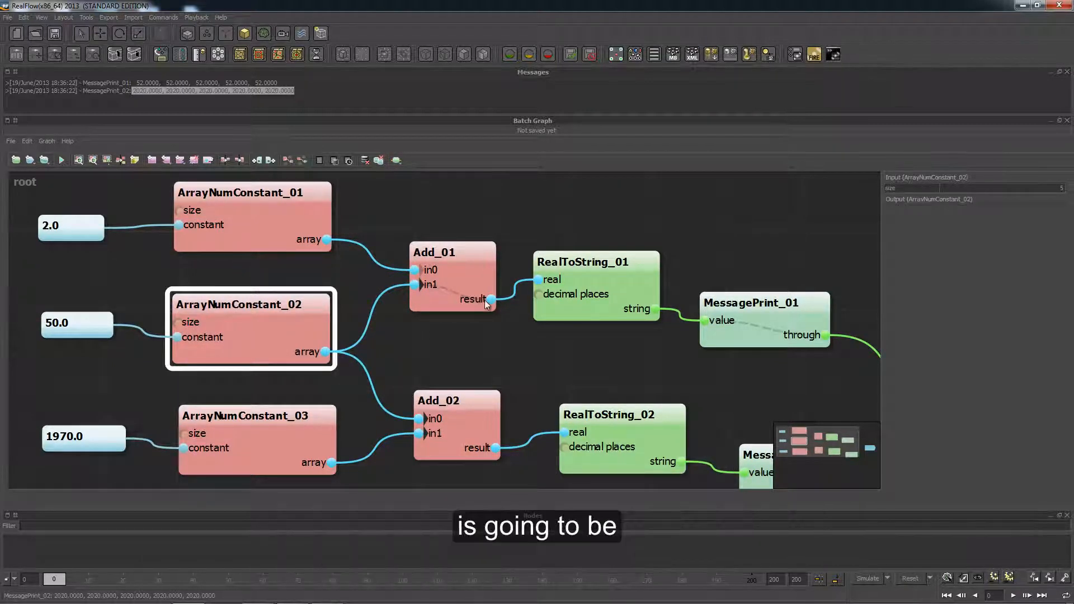
click(469, 272)
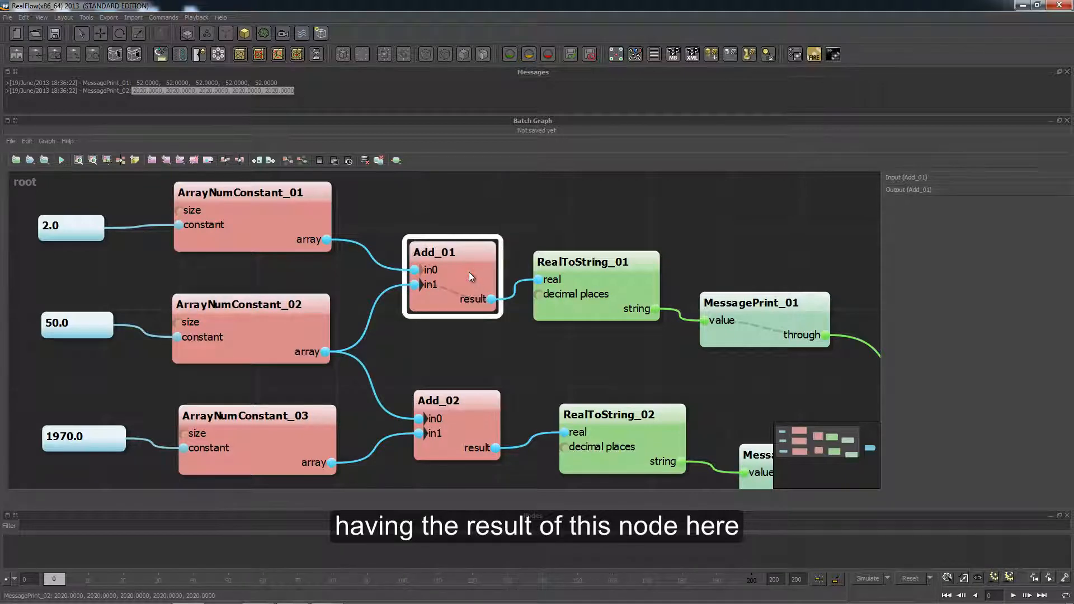
right_click(421, 285)
click(424, 296)
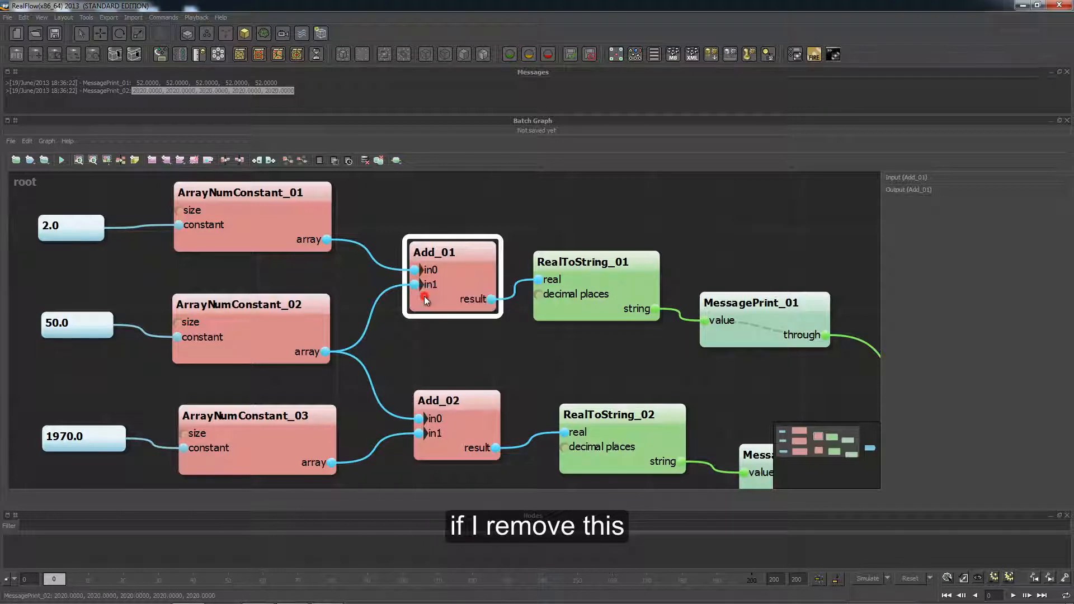
Examine how Add_01 takes its arrays from ArrayNumConstant_01 and ArrayNumConstant_02 without an internal connection
click(449, 217)
click(449, 256)
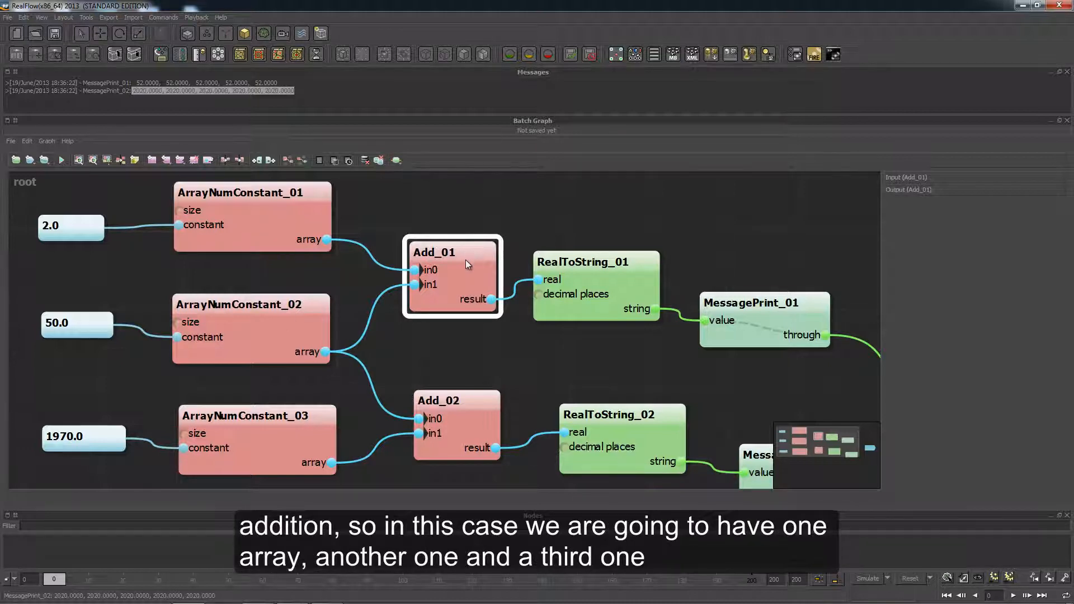
click(423, 225)
click(305, 217)
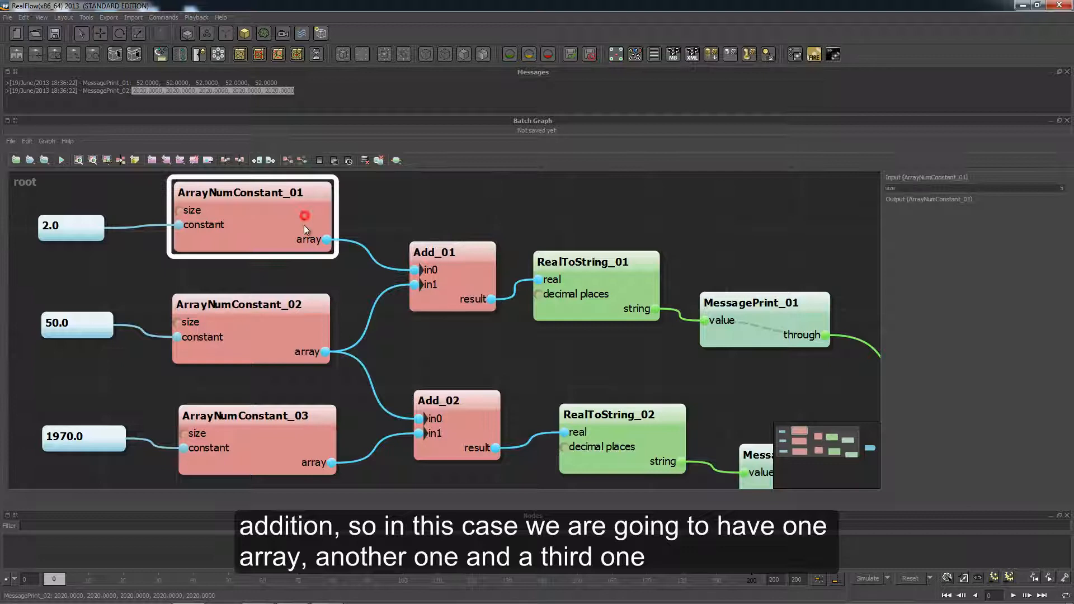
click(285, 331)
click(458, 272)
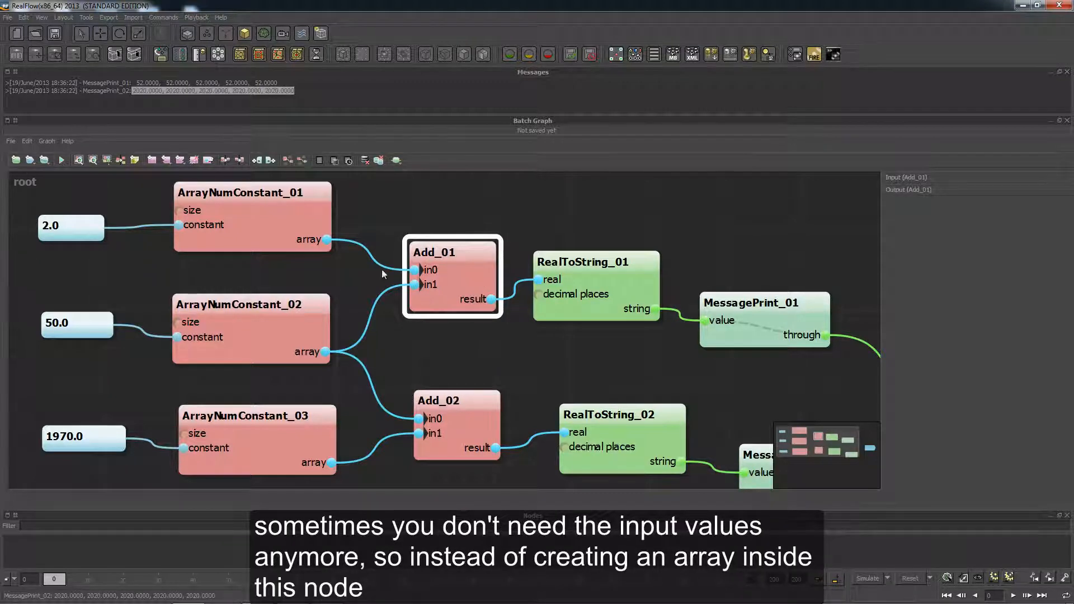
drag(345, 221, 263, 310)
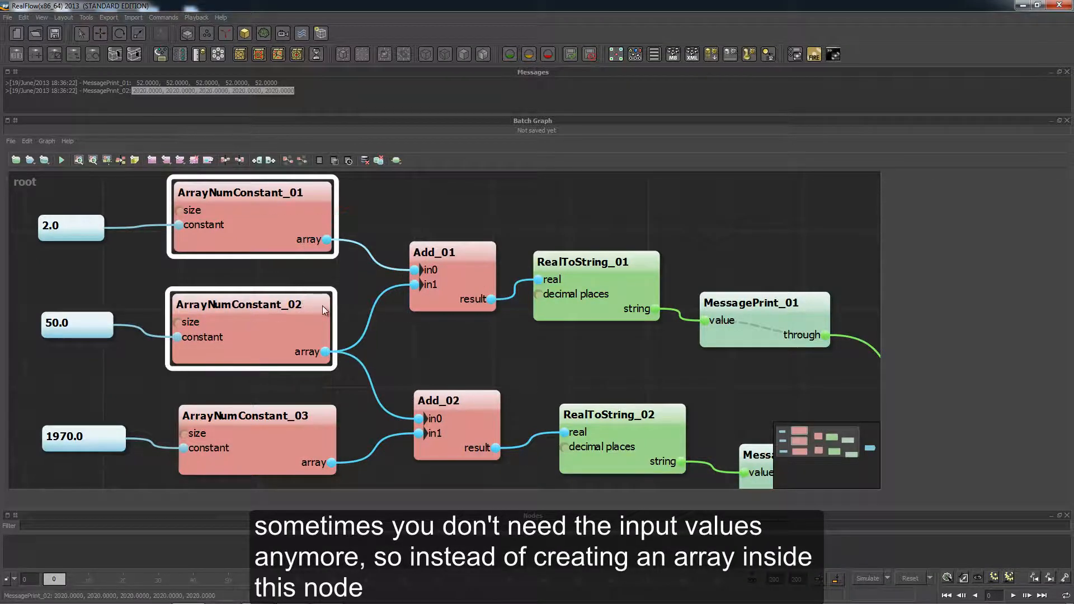
click(389, 217)
click(459, 257)
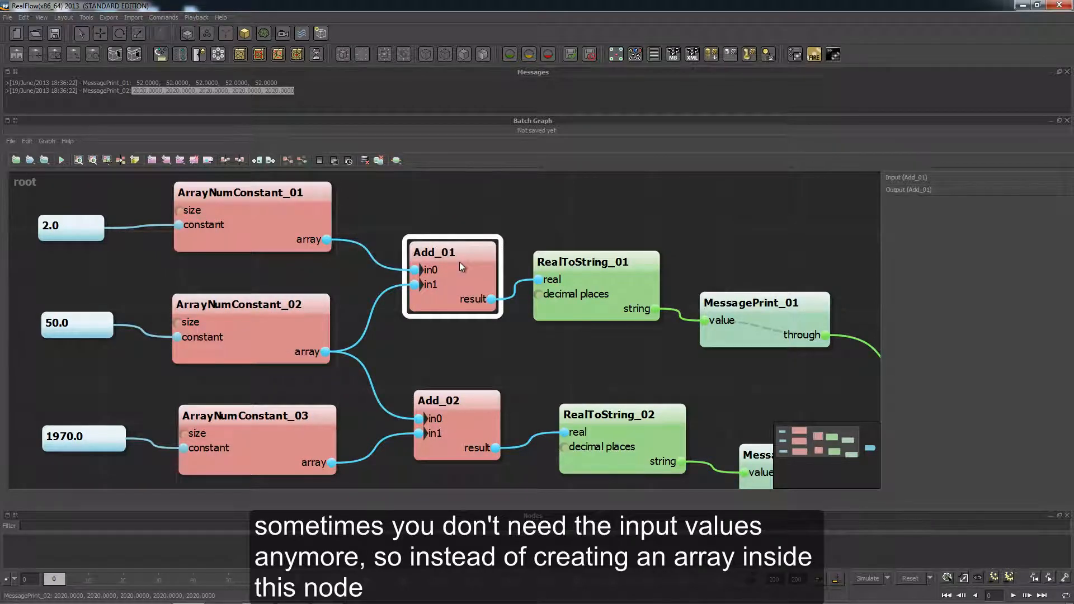
Recreate the internal connection from in1 to result in Add_01 so it reuses ArrayNumConstant_02's array
right_click(421, 284)
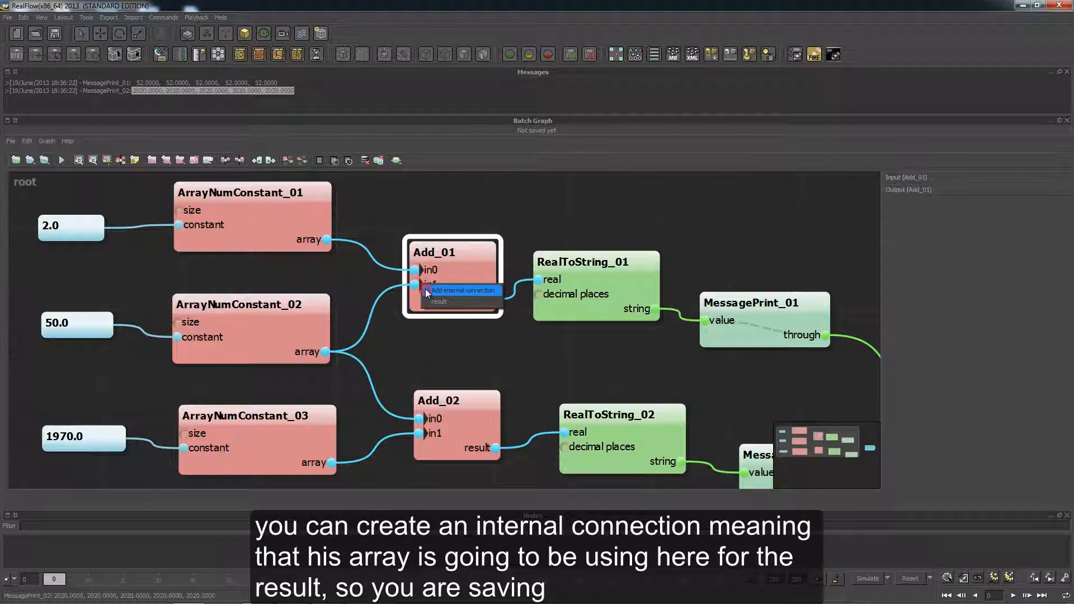
click(428, 300)
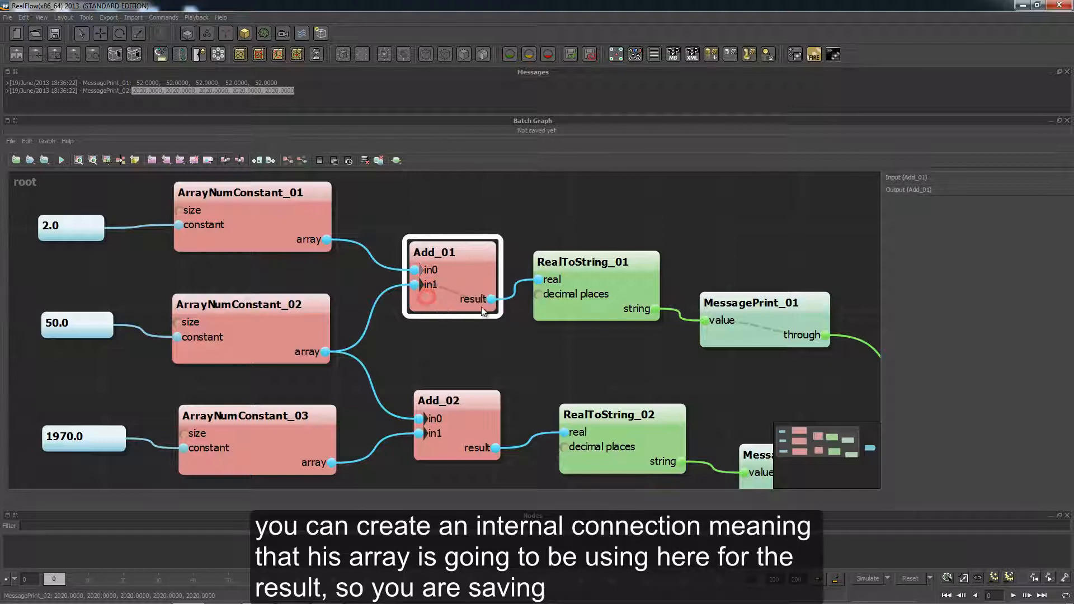
click(285, 325)
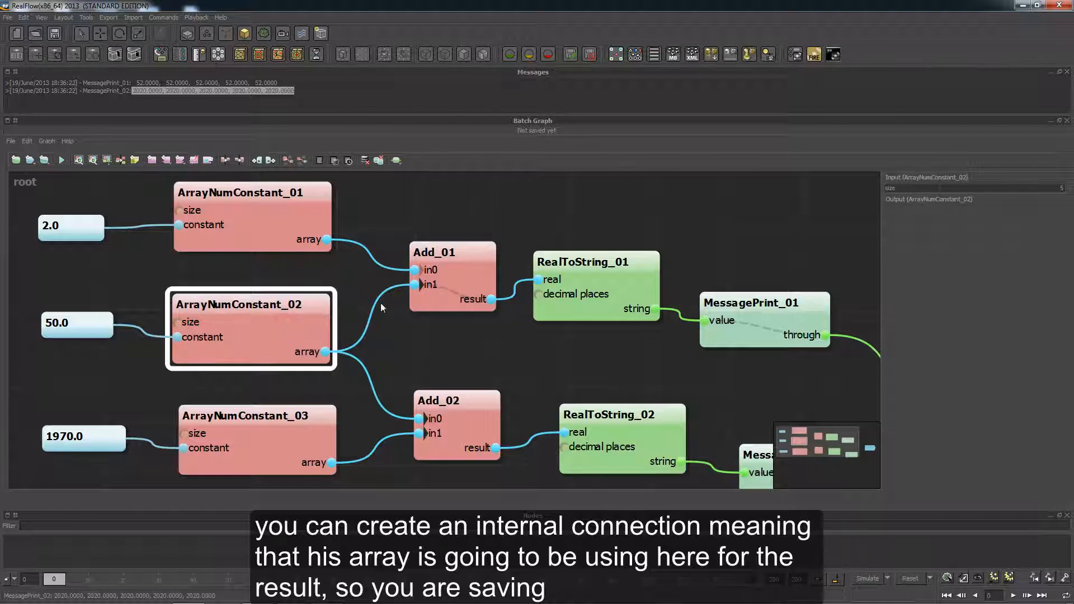
Examine how the array of ArrayNumConstant_02 is shared between Add_01 and the second branch through Add_02
click(461, 285)
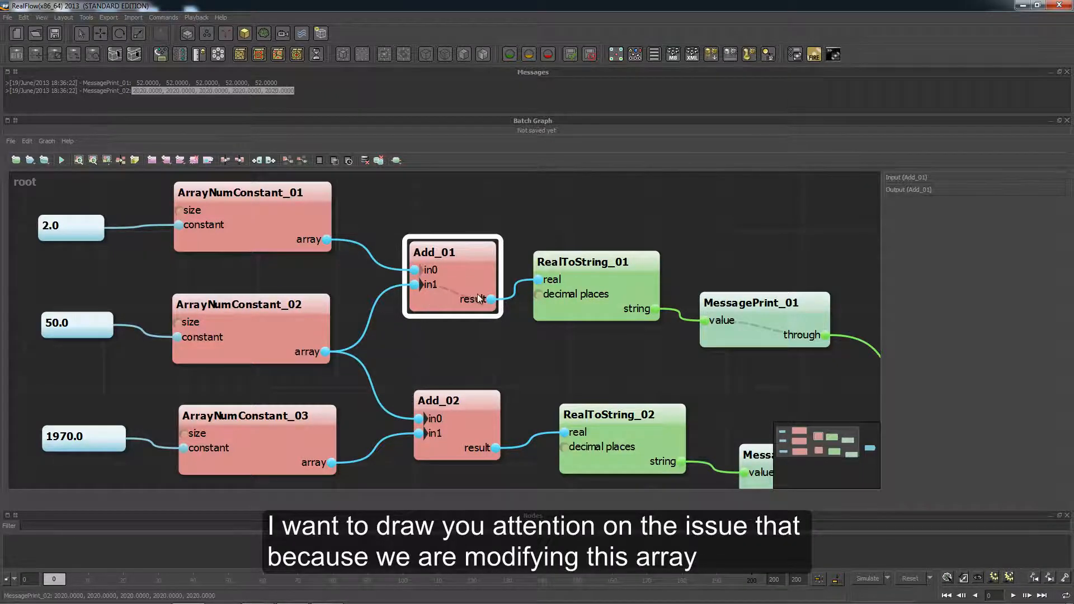
click(302, 327)
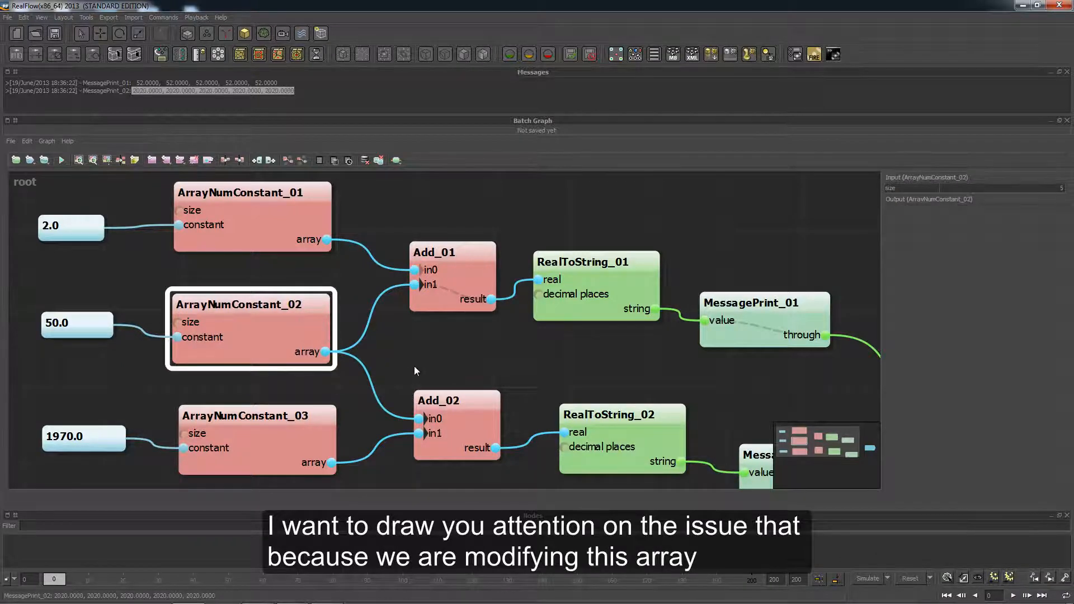
middle_drag(414, 366, 411, 342)
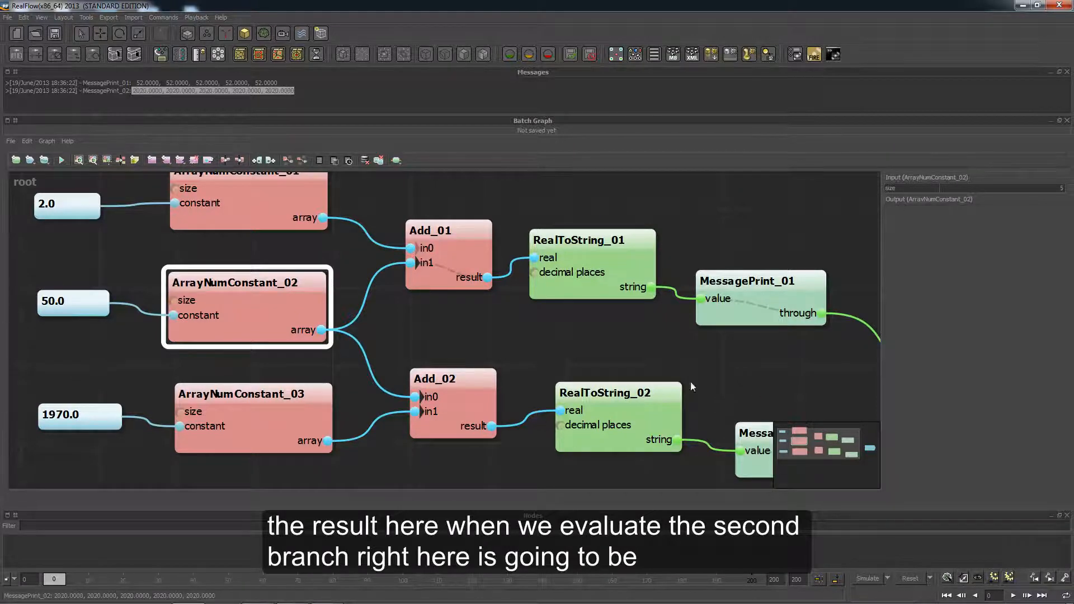
click(774, 405)
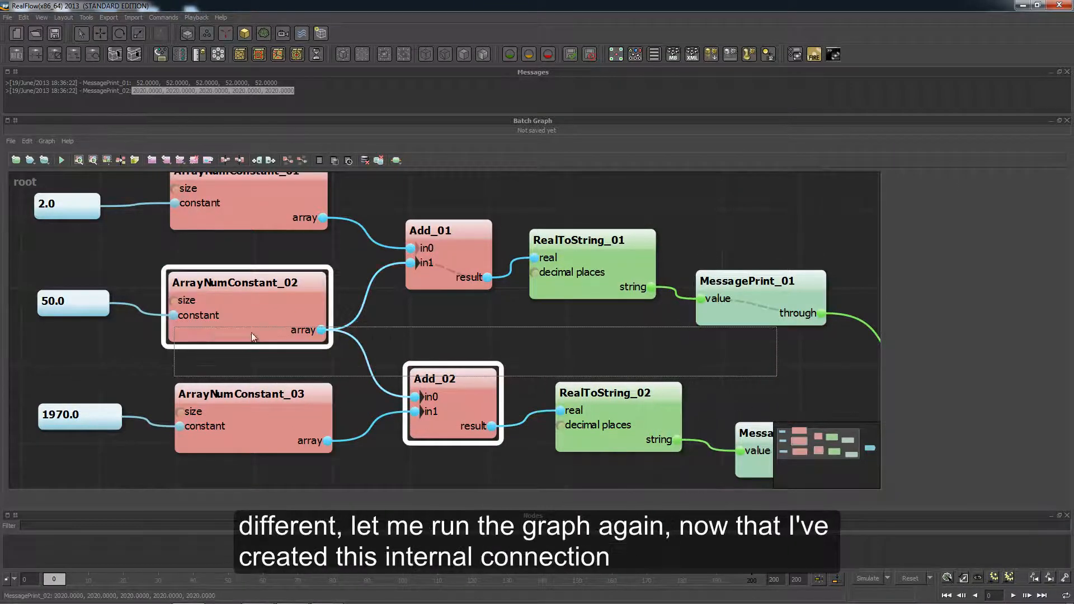
key(f)
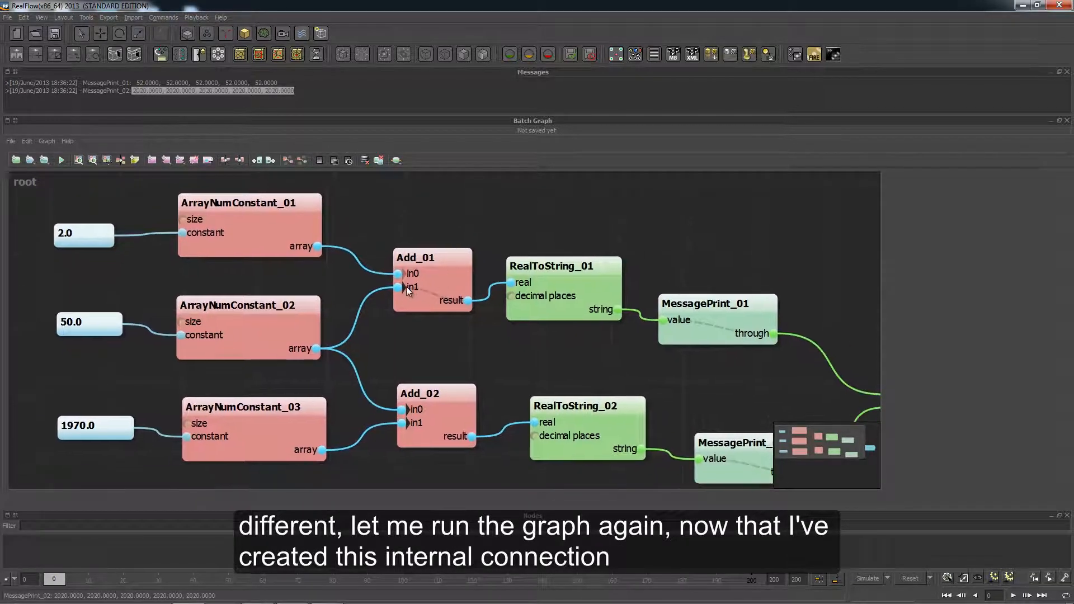
Clear the message log and run the batch graph with Add_01's internal connection in place
click(334, 92)
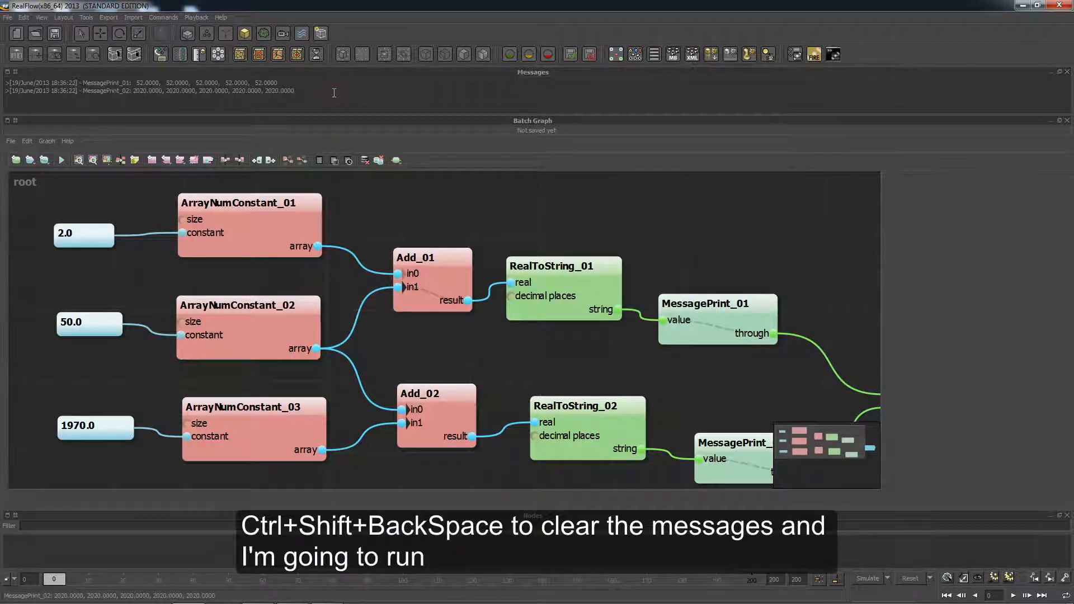
key(ctrl+shift+BackSpace)
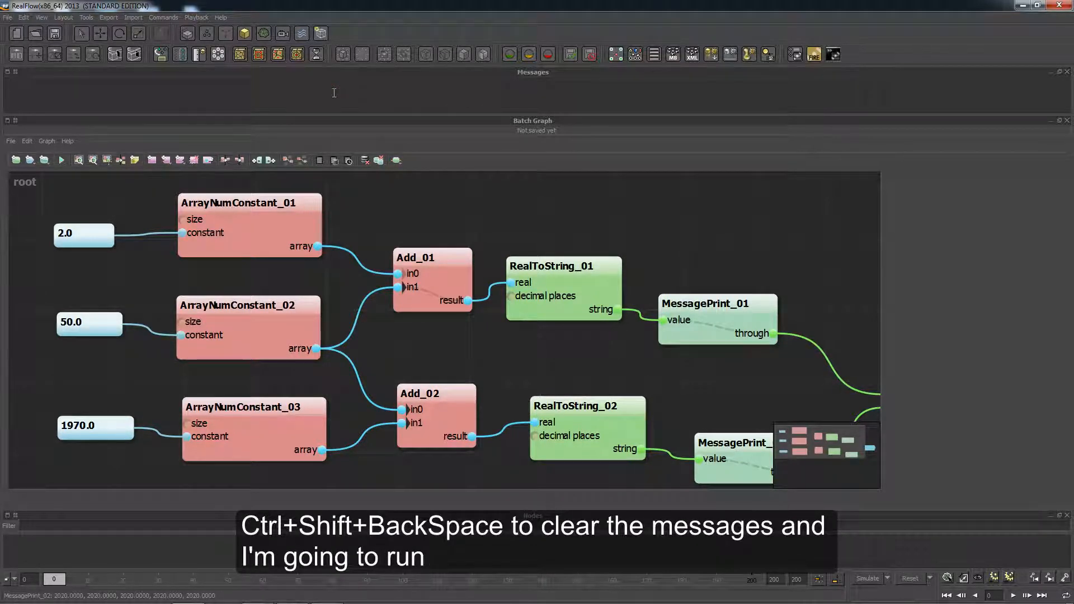
click(62, 161)
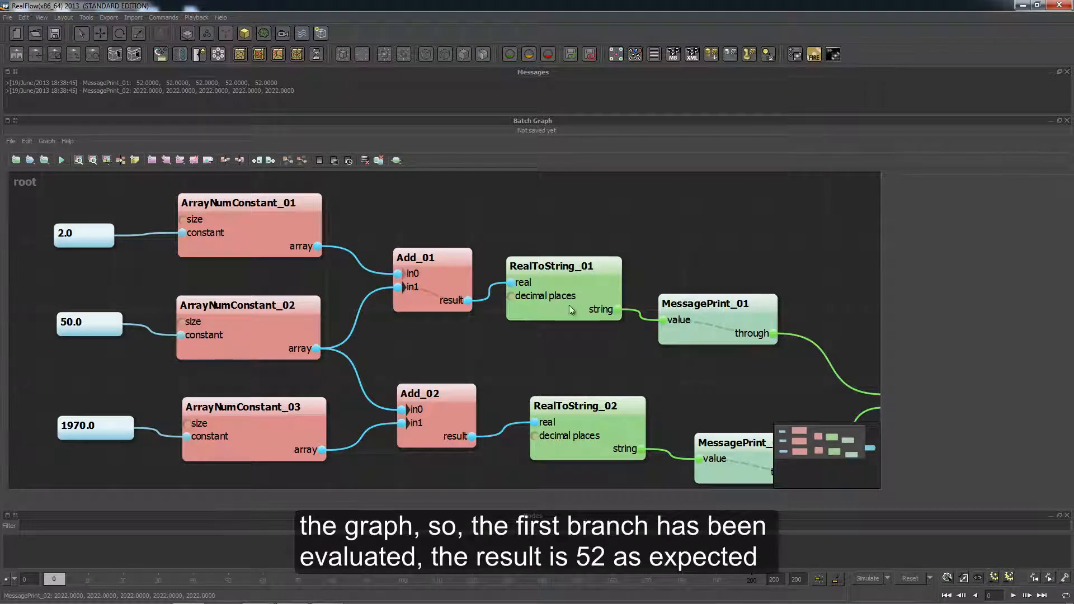
Compare the arrays printed by MessagePrint_01 and MessagePrint_02 with the nodes that feed the first and second branches
drag(792, 373, 109, 216)
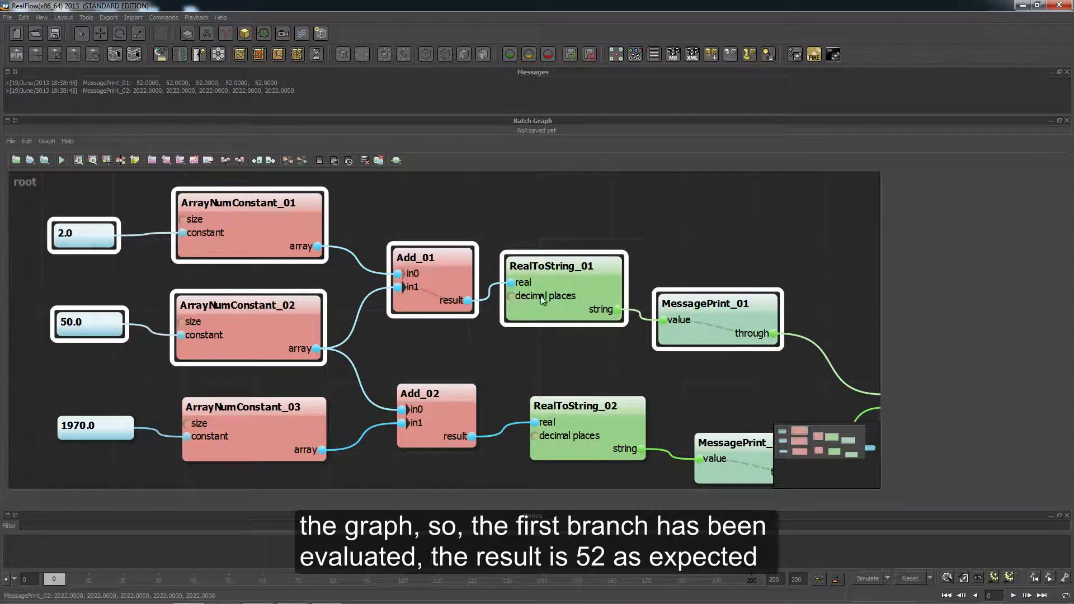
middle_drag(548, 358, 507, 261)
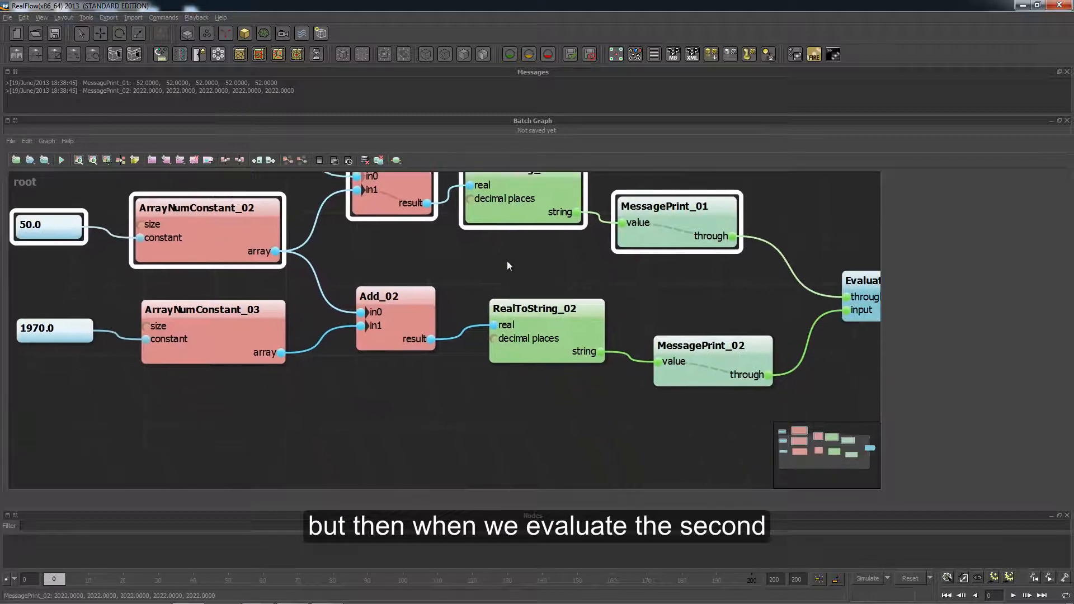
middle_drag(673, 304, 682, 350)
drag(716, 347, 206, 293)
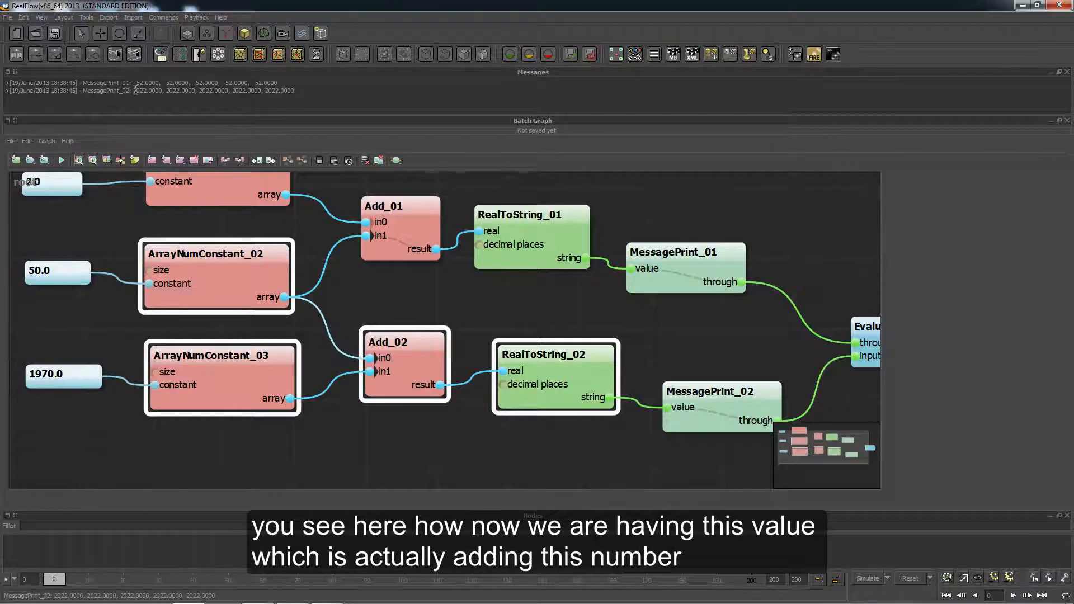
drag(135, 90, 147, 88)
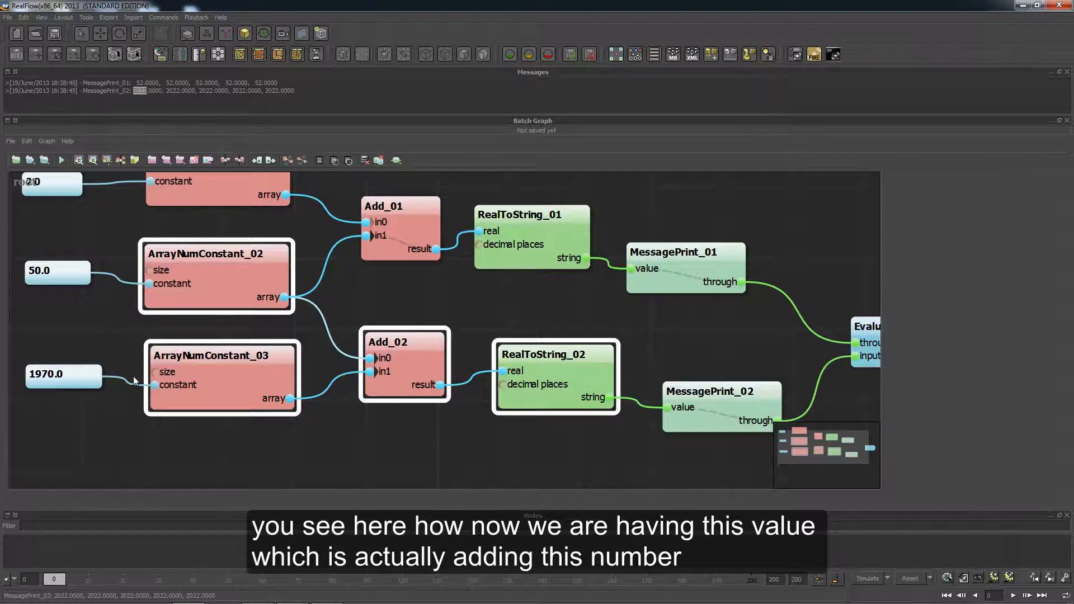
click(71, 378)
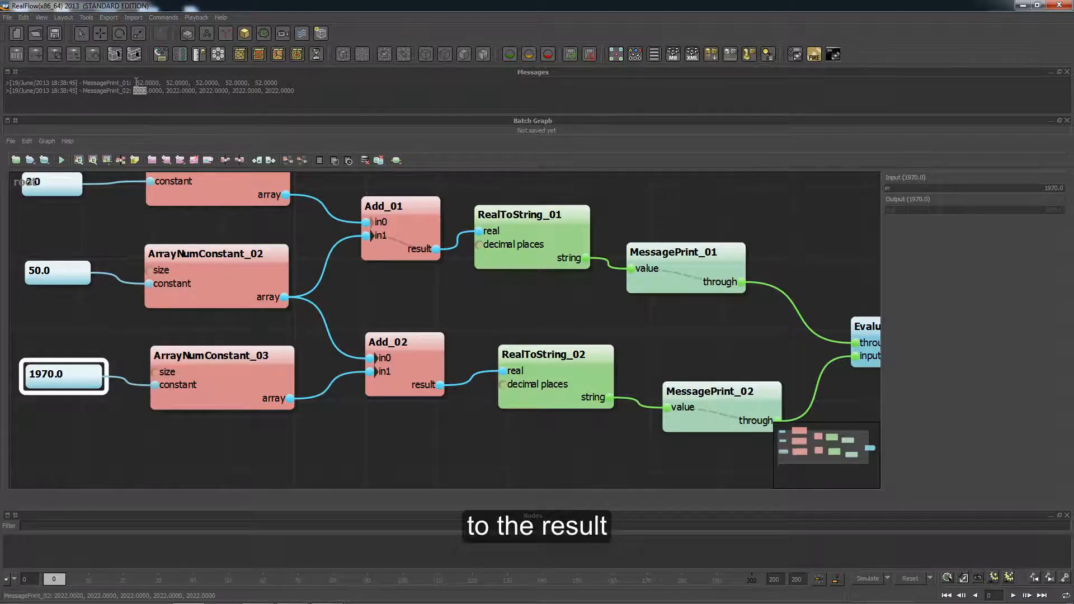
drag(136, 83, 150, 83)
click(260, 287)
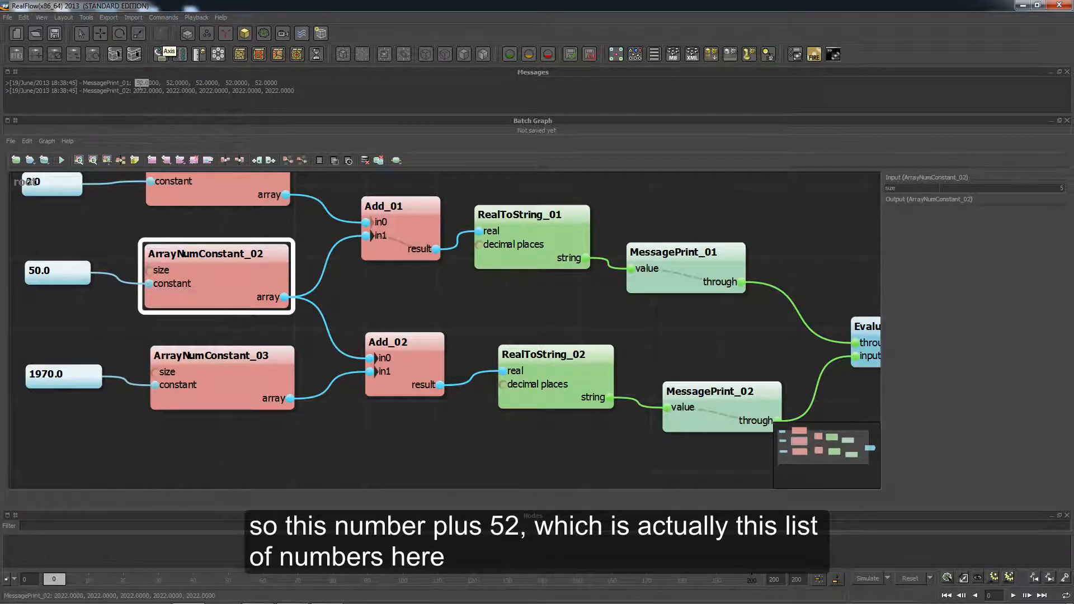
click(135, 91)
drag(134, 91, 300, 88)
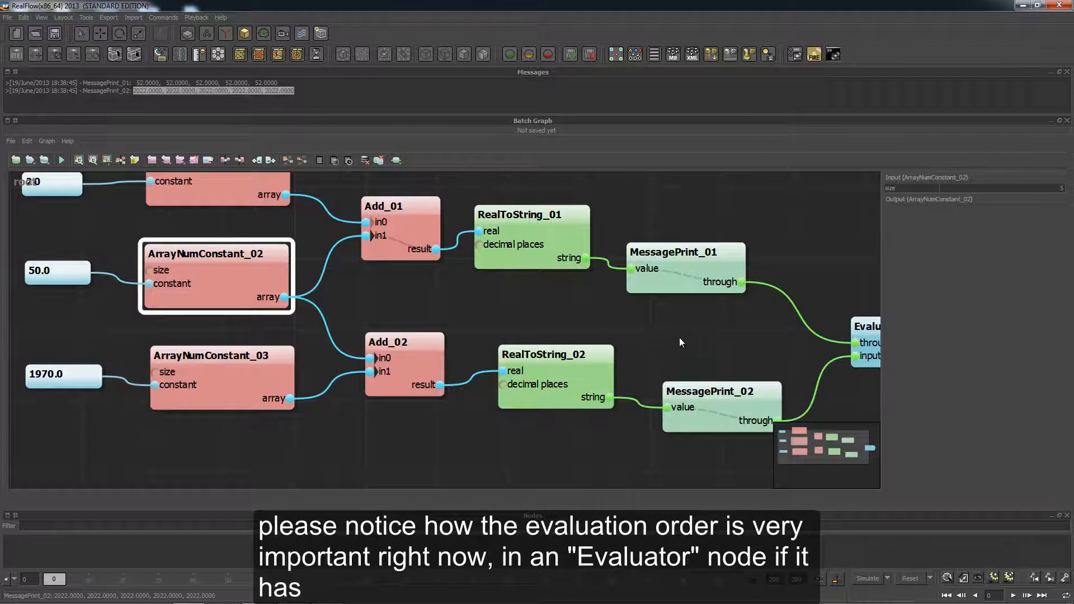
Detach MessagePrint_02 from Evaluator_01, add a second Evaluator node, and connect MessagePrint_02's through output to it
middle_drag(679, 333, 501, 308)
drag(688, 337, 723, 315)
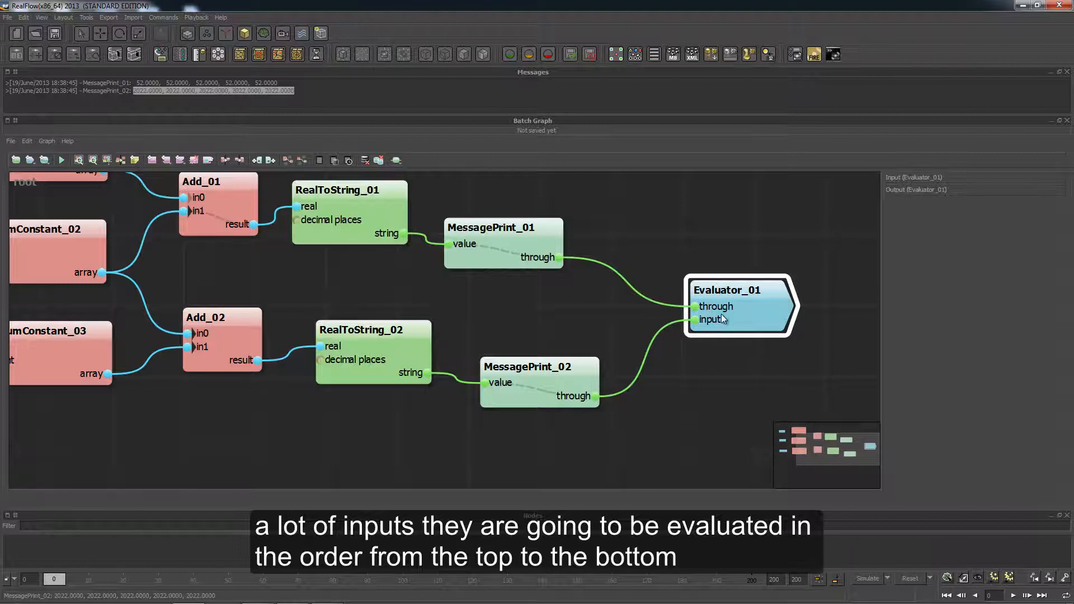
drag(695, 318, 733, 297)
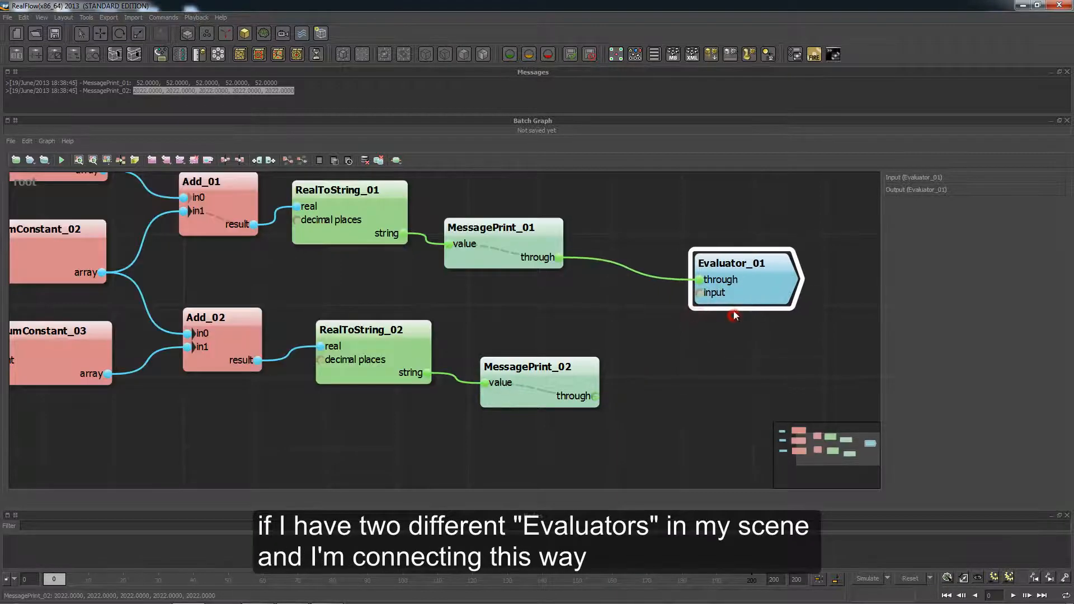
right_click(723, 355)
text(evalu)
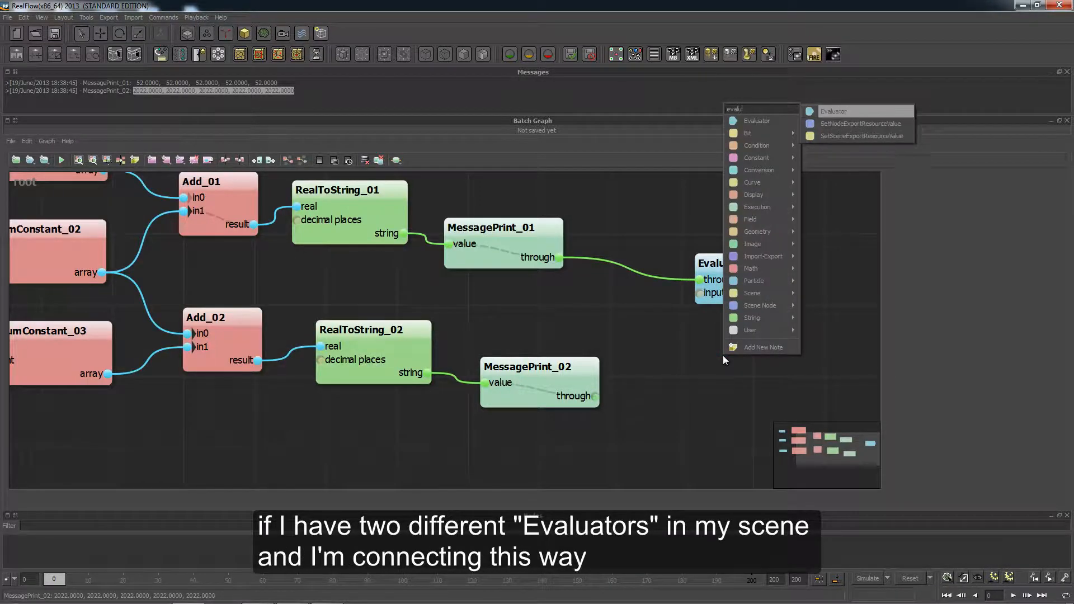
key(Return)
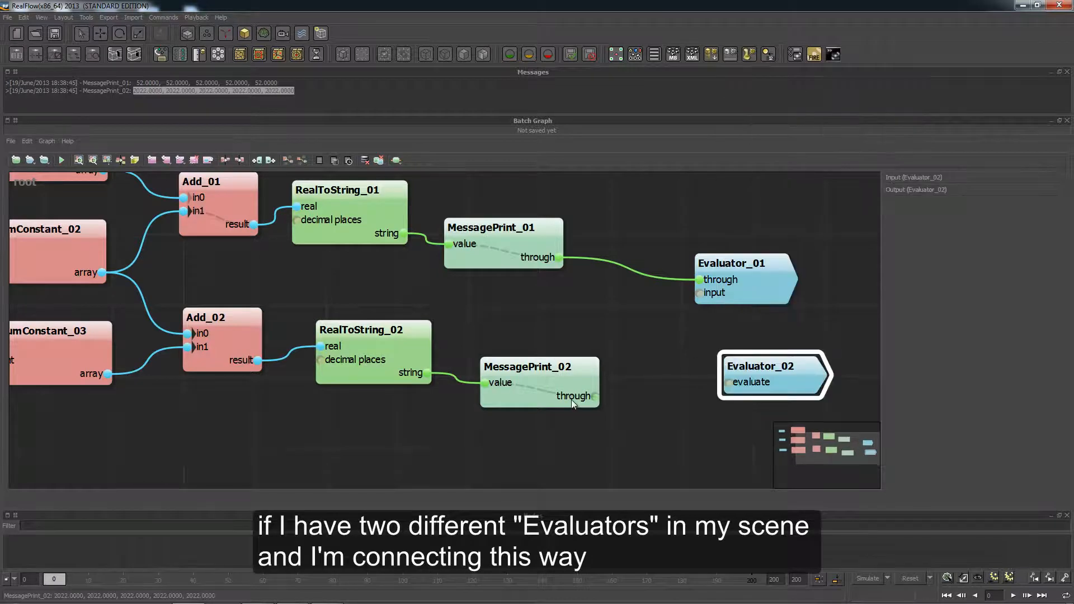
drag(593, 396, 756, 379)
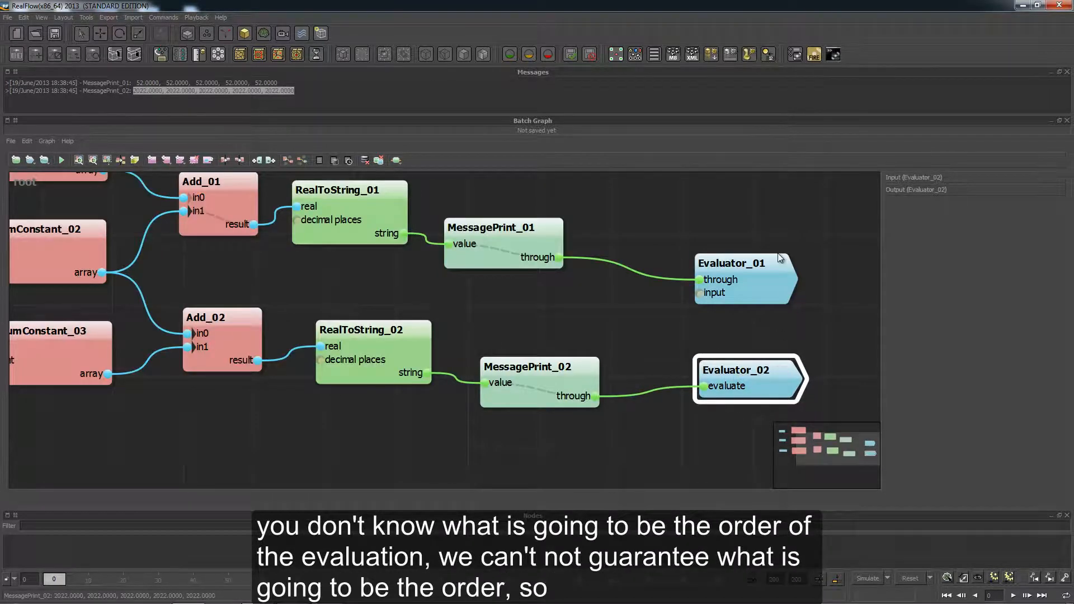
drag(829, 341, 701, 268)
drag(743, 226, 821, 413)
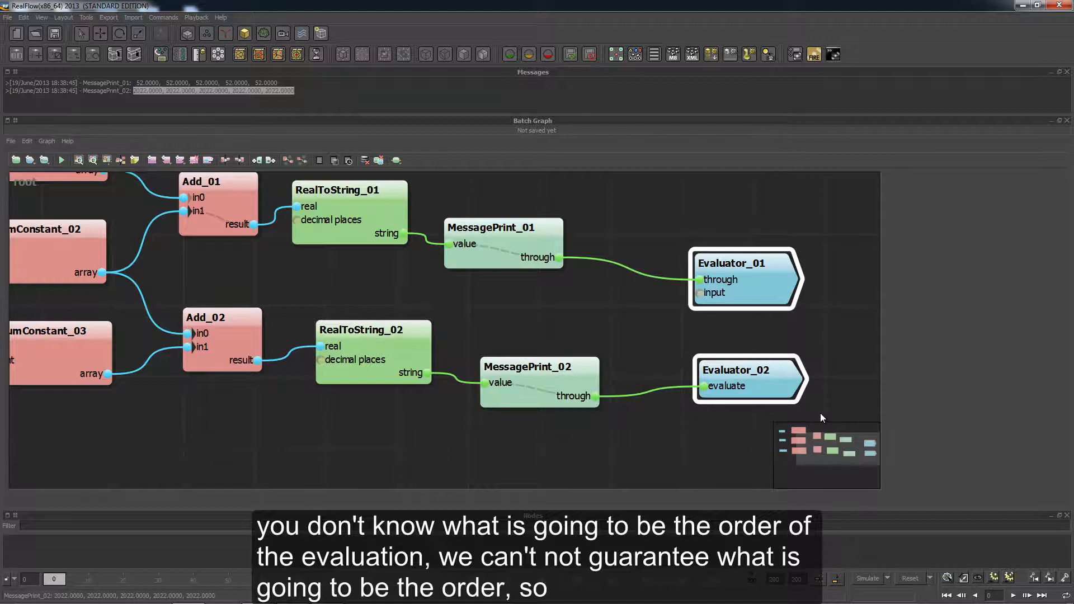
drag(713, 382, 713, 379)
Delete Evaluator_02 and connect MessagePrint_02's through output to the second input of Evaluator_01
click(660, 343)
click(736, 381)
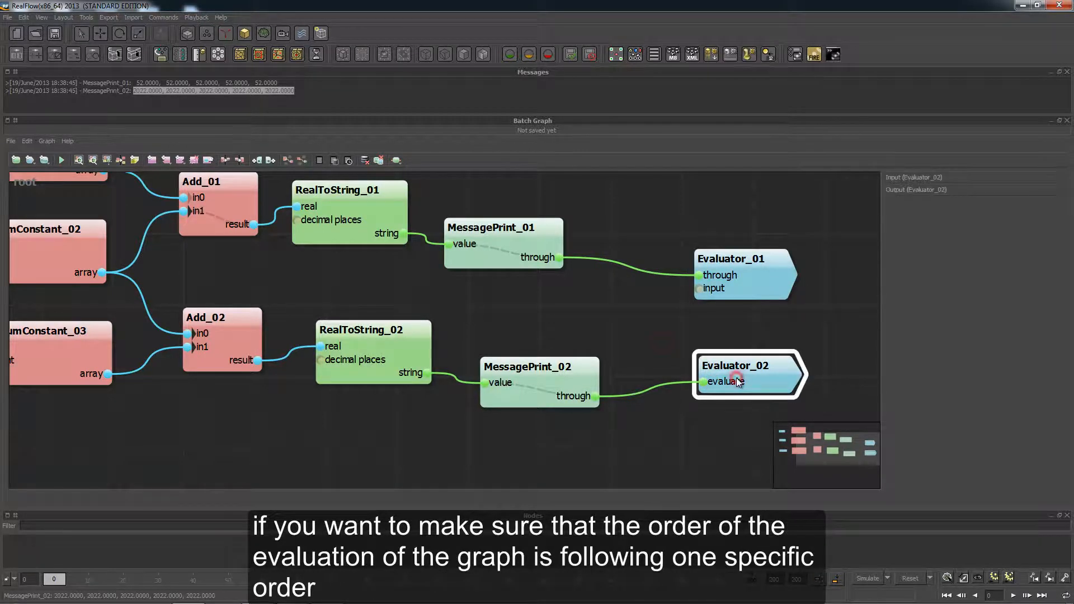
key(Delete)
drag(749, 296, 746, 324)
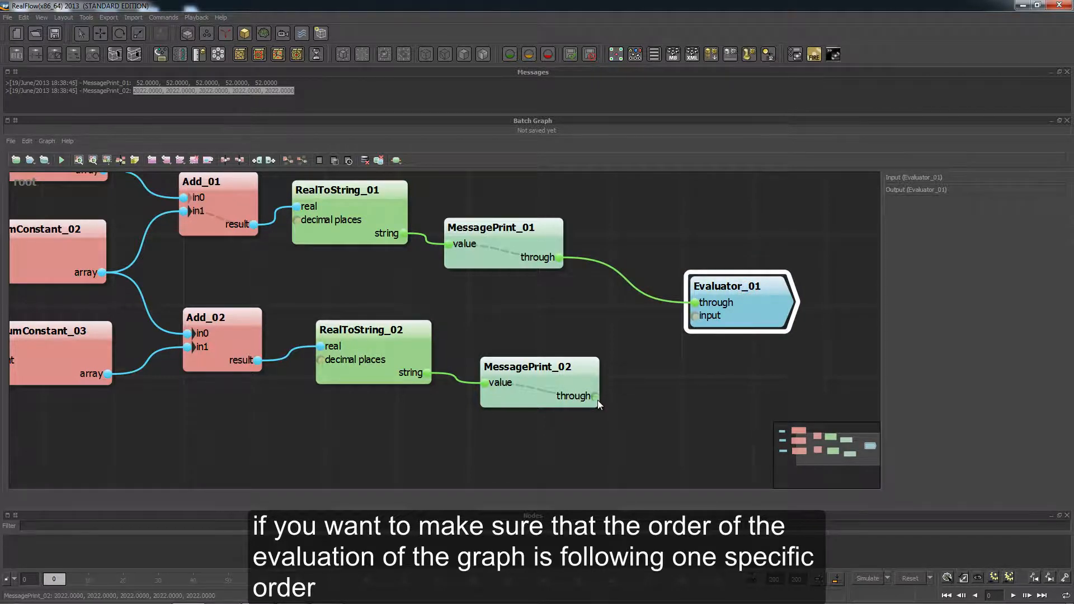
drag(597, 398, 754, 327)
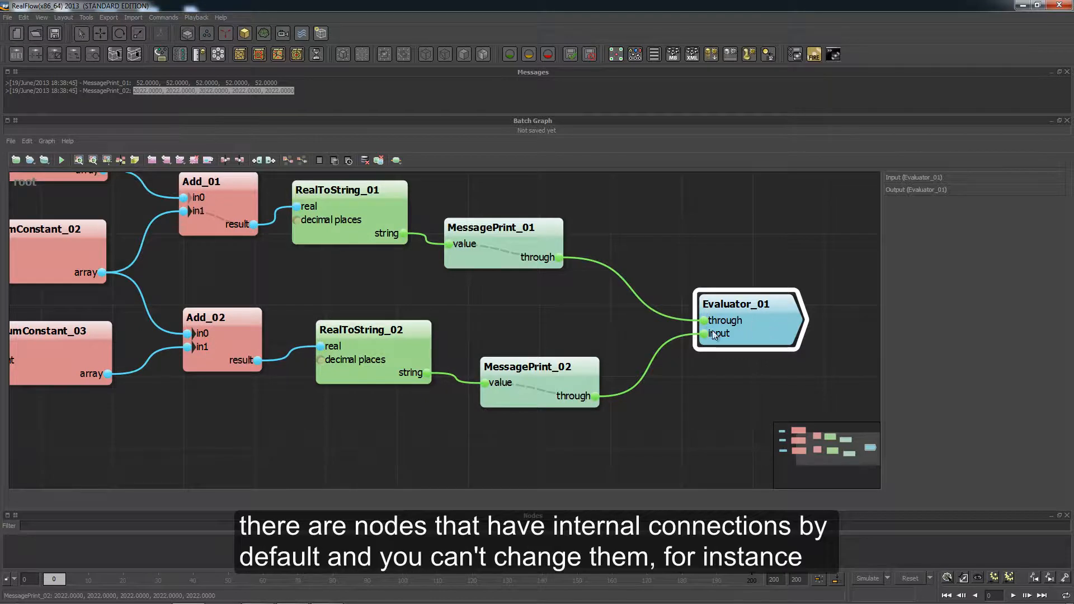
Add a ParticleAdd node in the empty area below the second branch and examine its built-in internal connection
middle_drag(553, 375, 654, 327)
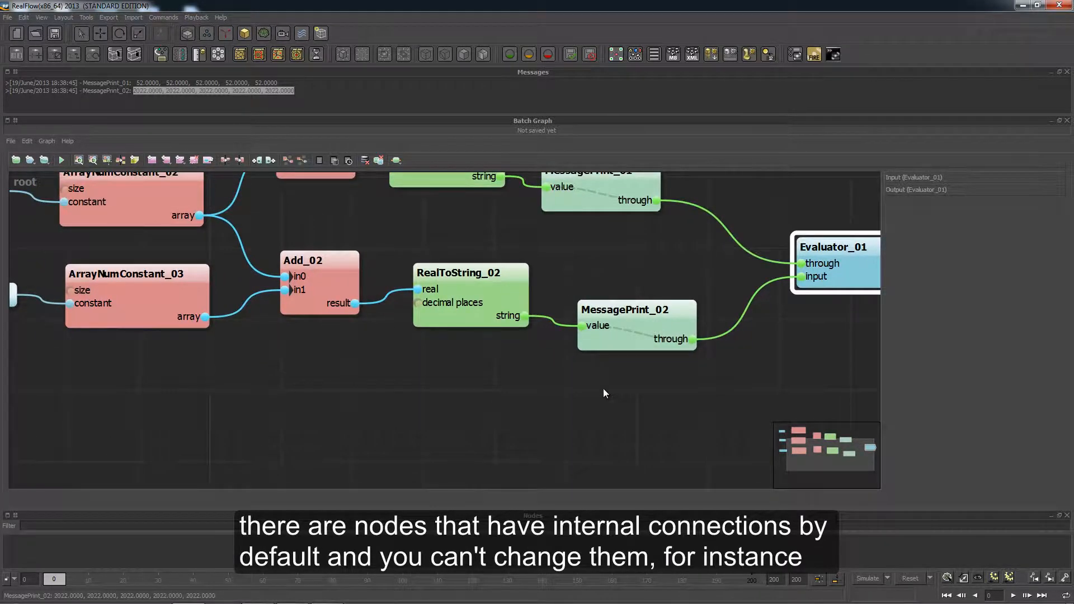
click(541, 408)
right_click(542, 408)
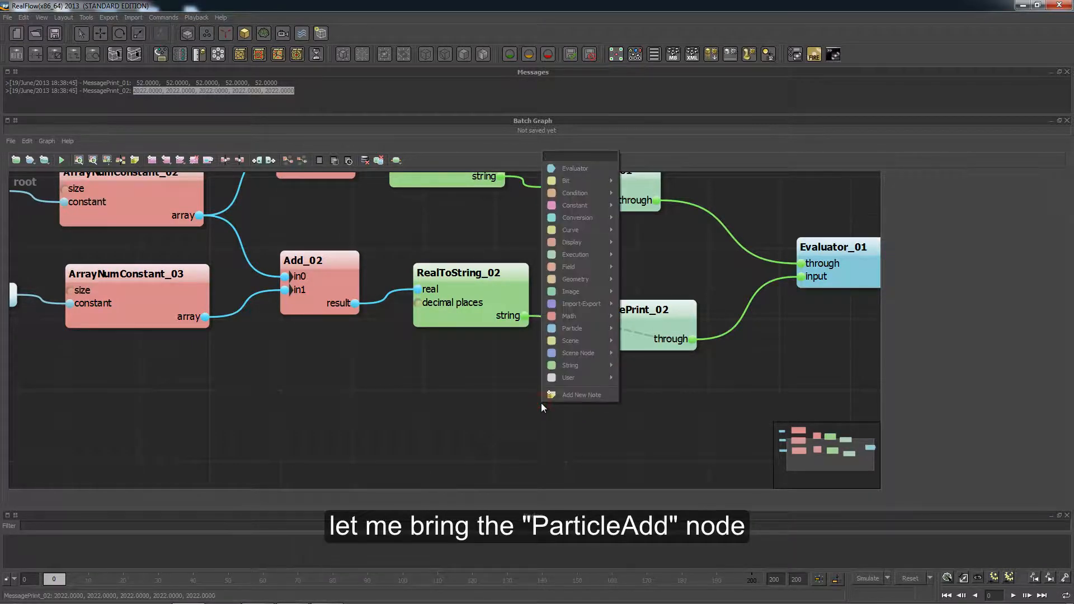
text(particleadd)
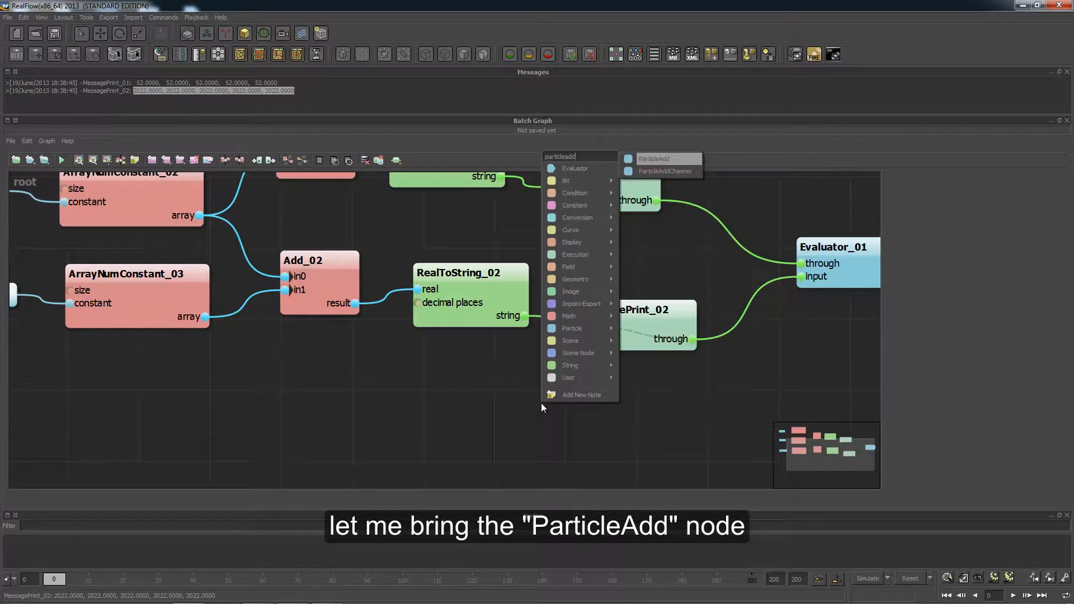
key(Return)
drag(553, 423, 460, 400)
scroll(559, 344, up, 6)
middle_drag(561, 371, 505, 210)
scroll(648, 297, down, 1)
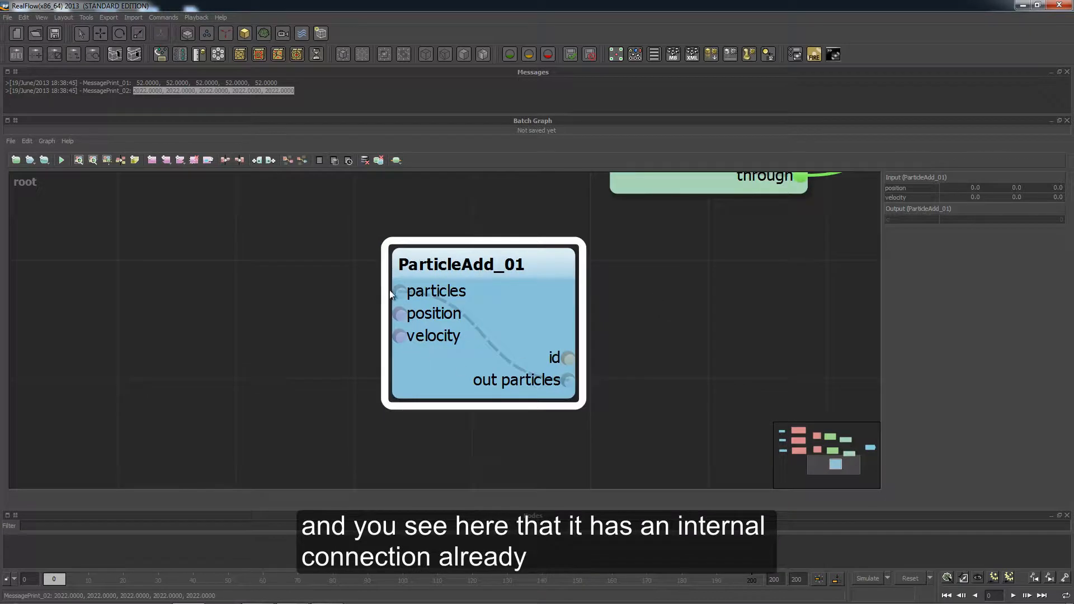